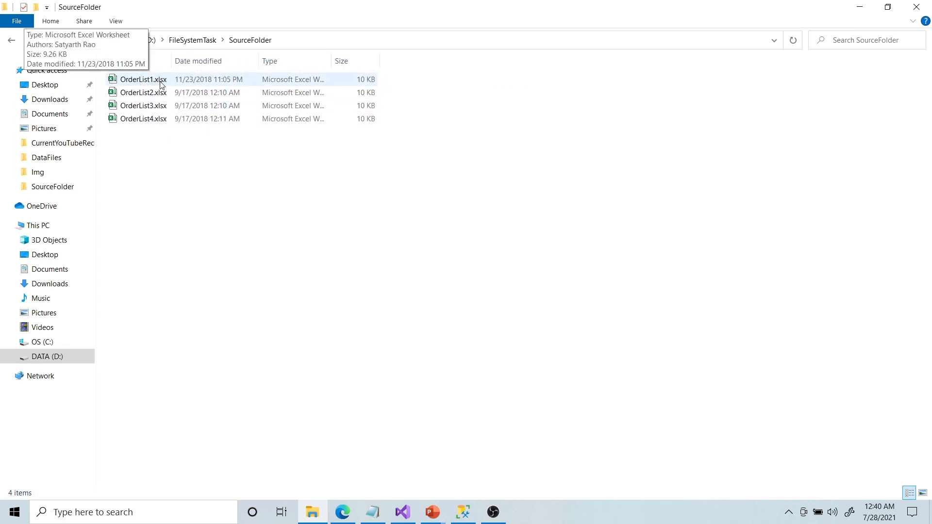
- Examine the contents of ArchiveFolder and SourceFolder inside D:\FileSystemTask, ending in SourceFolder
left_click(202, 40)
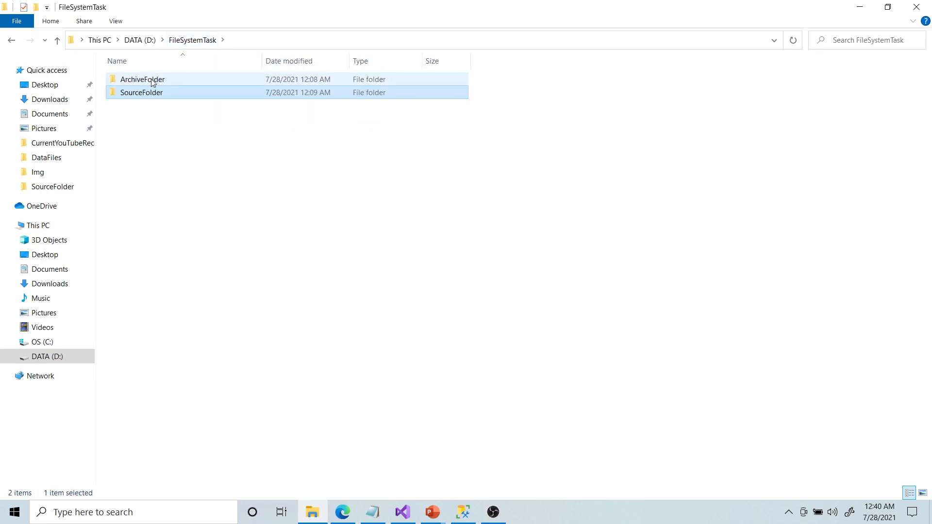
double_click(152, 80)
left_click(193, 43)
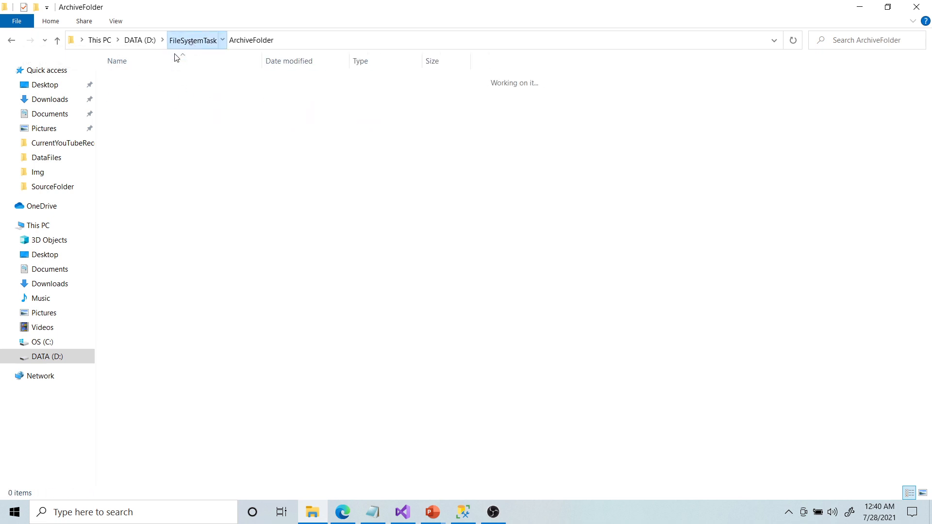
double_click(151, 93)
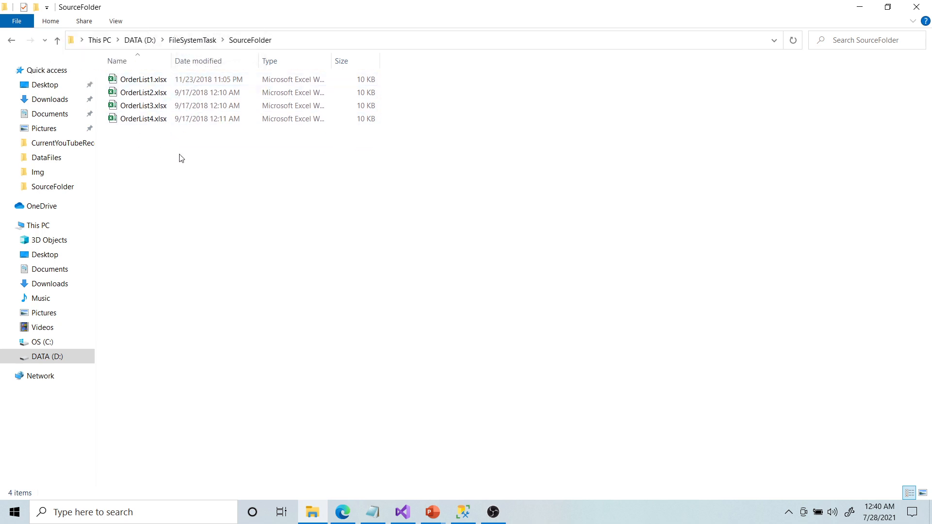
left_click_drag(140, 159, 179, 160)
- Switch to SQL Server Management Studio and run the SELECT * query on the dbo.OrderList table of ImporExportDB
left_click(463, 512)
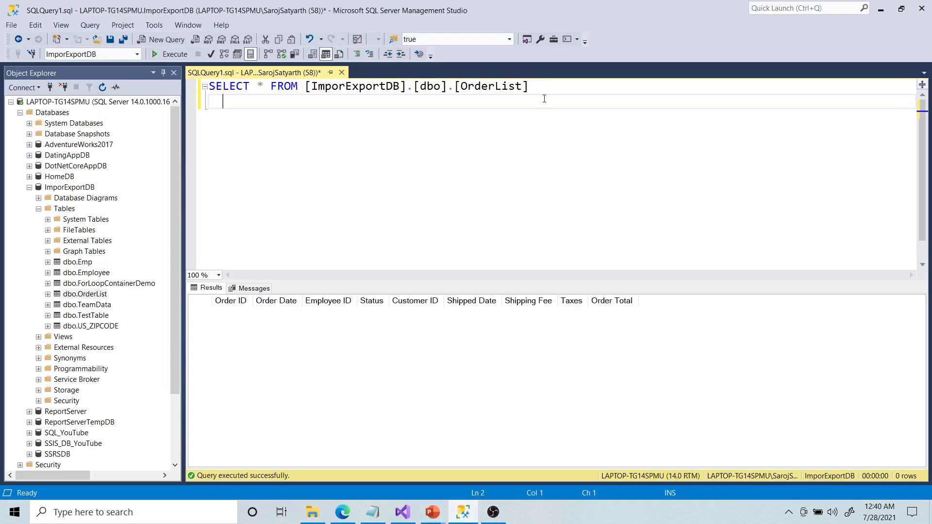
left_click_drag(532, 88, 200, 87)
left_click(179, 55)
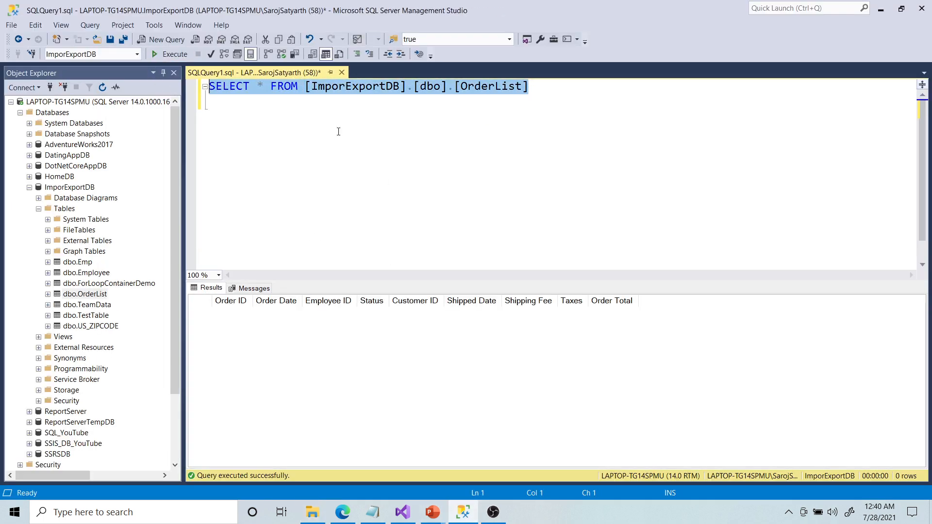
left_click(507, 171)
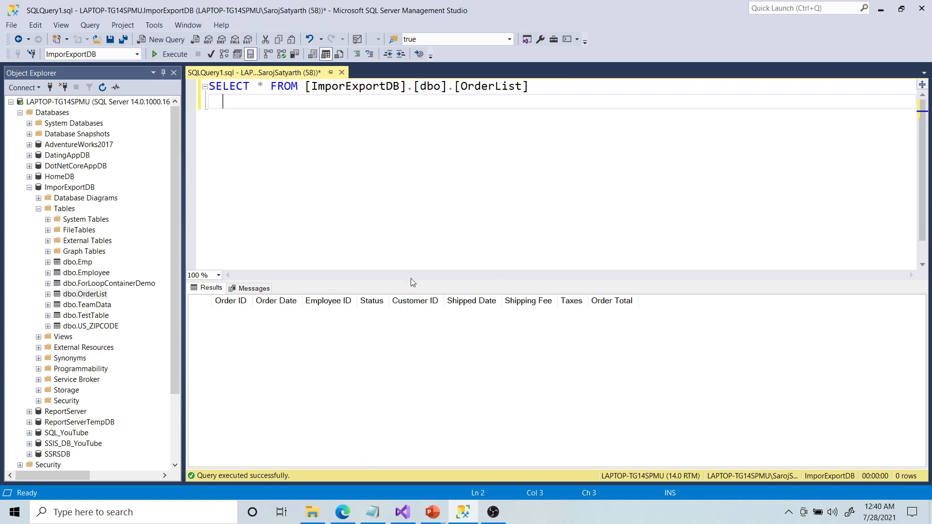
- Switch to Visual Studio, create a new SSIS package in the SSIS_YouTube project, and collapse the SSIS Packages and Linked Azure Resources folders
left_click(401, 519)
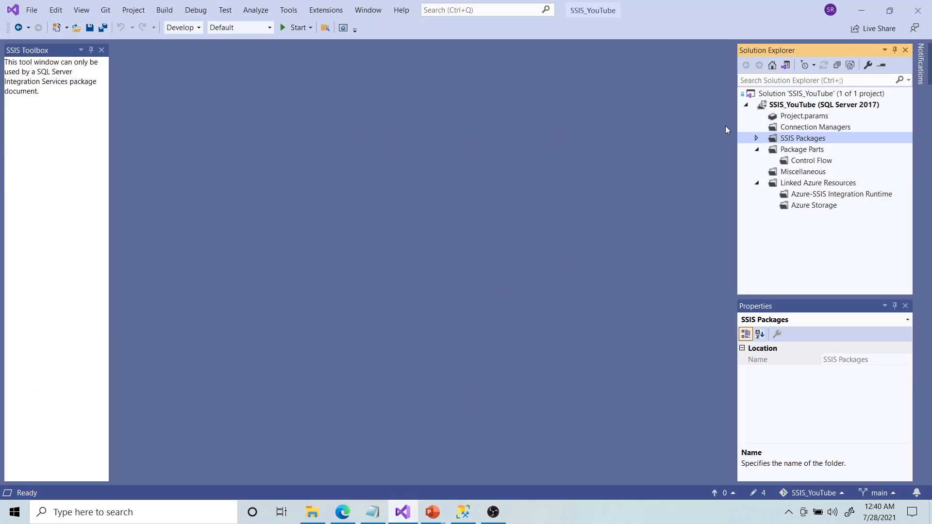
right_click(788, 139)
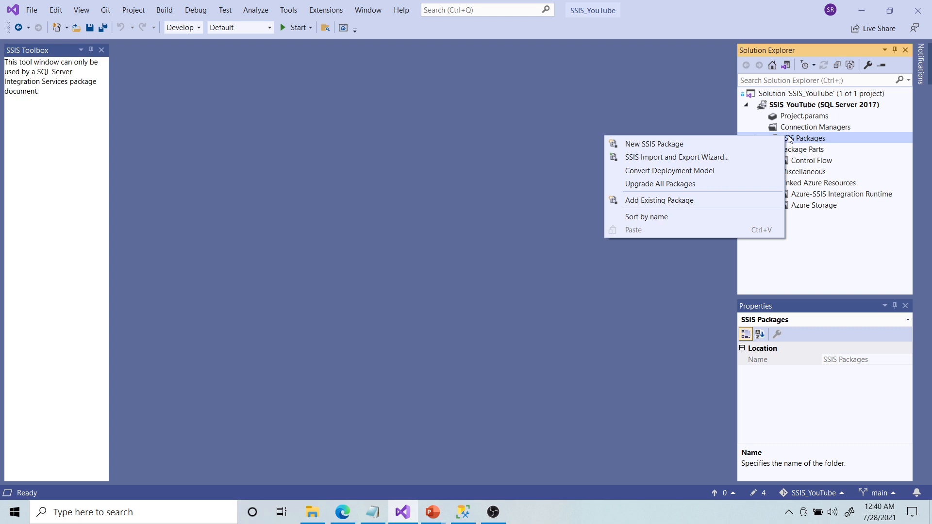
left_click(730, 143)
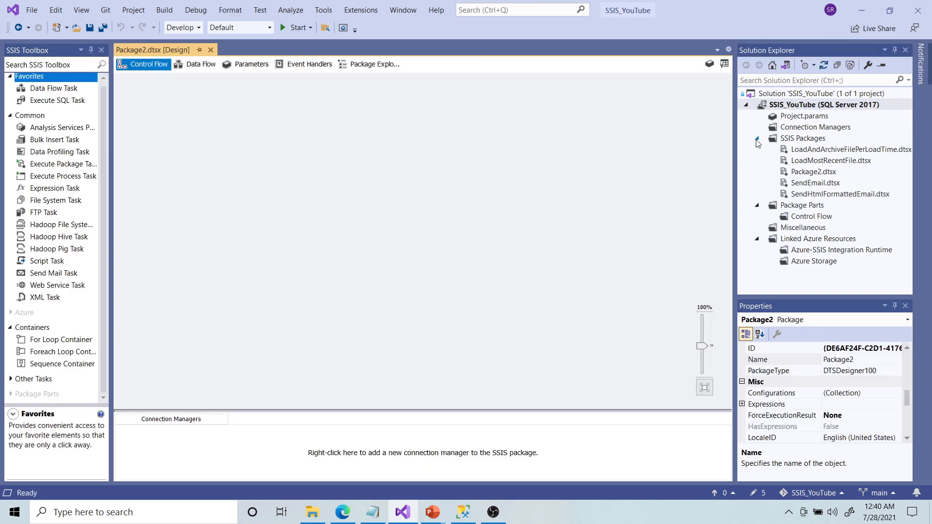
left_click(757, 138)
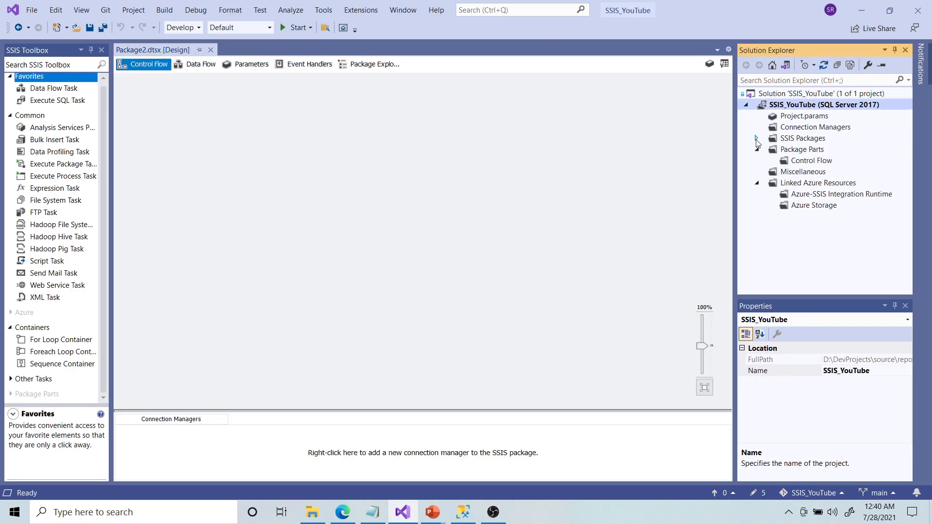
left_click(757, 183)
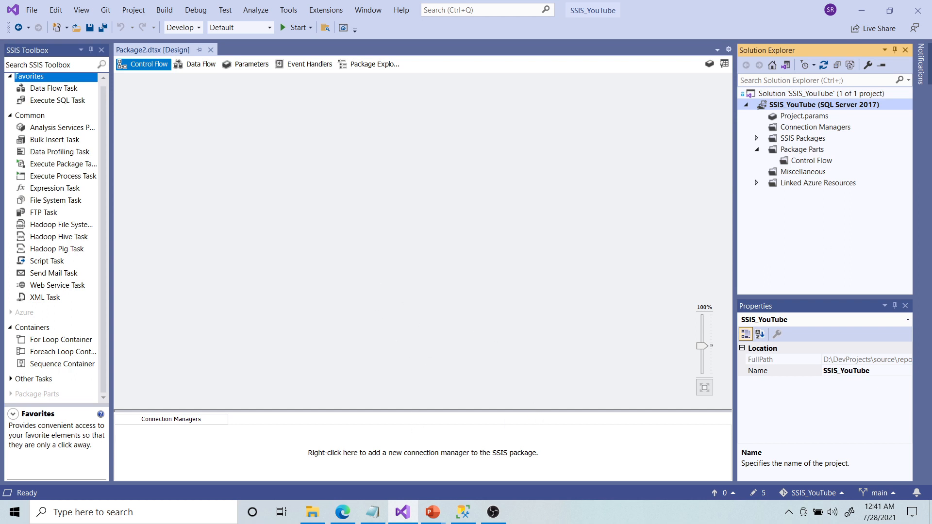
- Show the package variables and add five new variables to the package
right_click(326, 225)
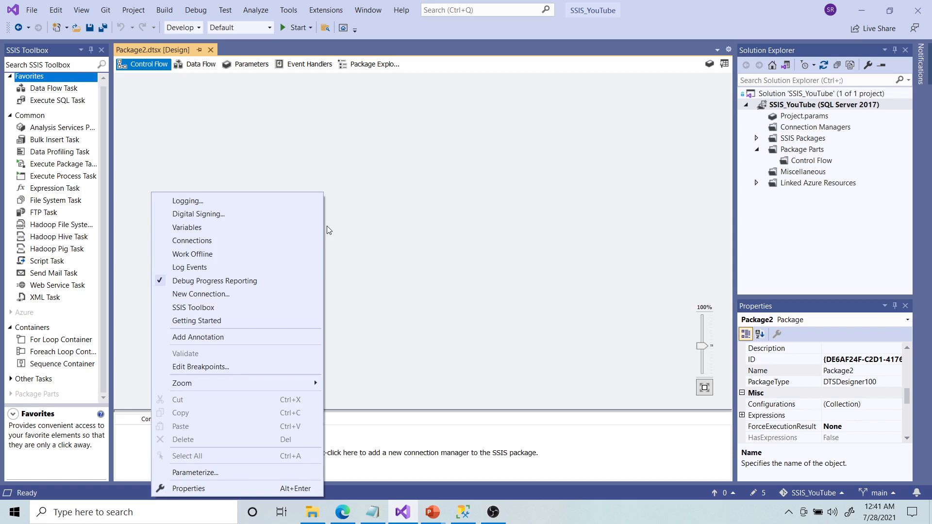
left_click(229, 225)
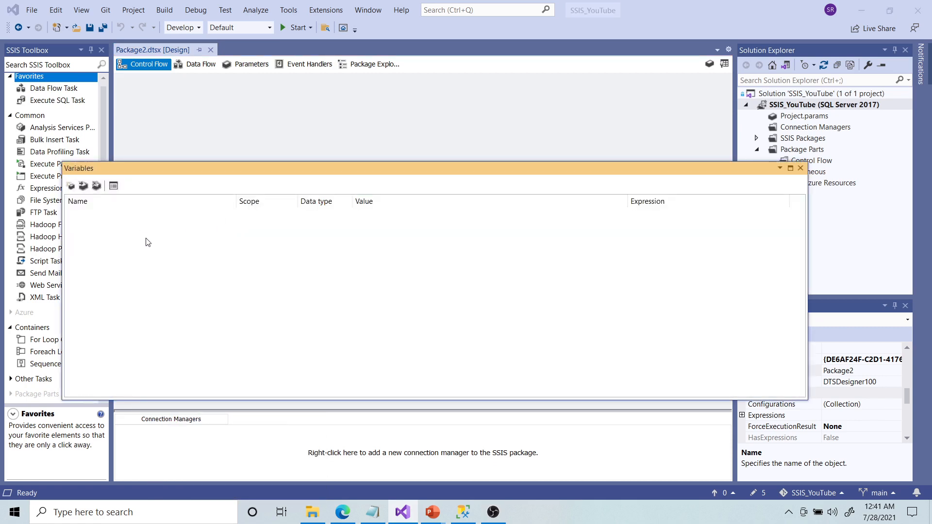
left_click(72, 186)
left_click(71, 186)
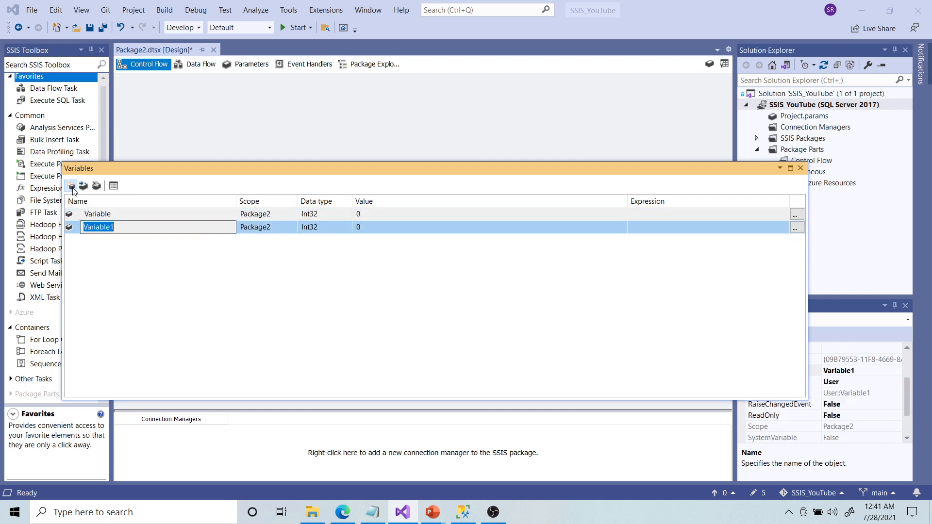
left_click(71, 186)
left_click(71, 187)
left_click(71, 186)
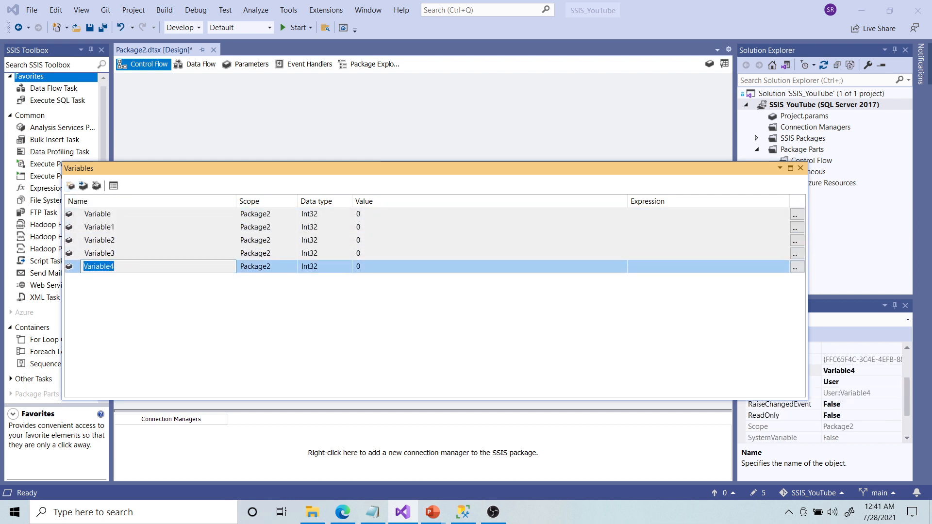
- Rename the first variable as ArchiveFolderPath and set its data type to String
key("alt+Tab")
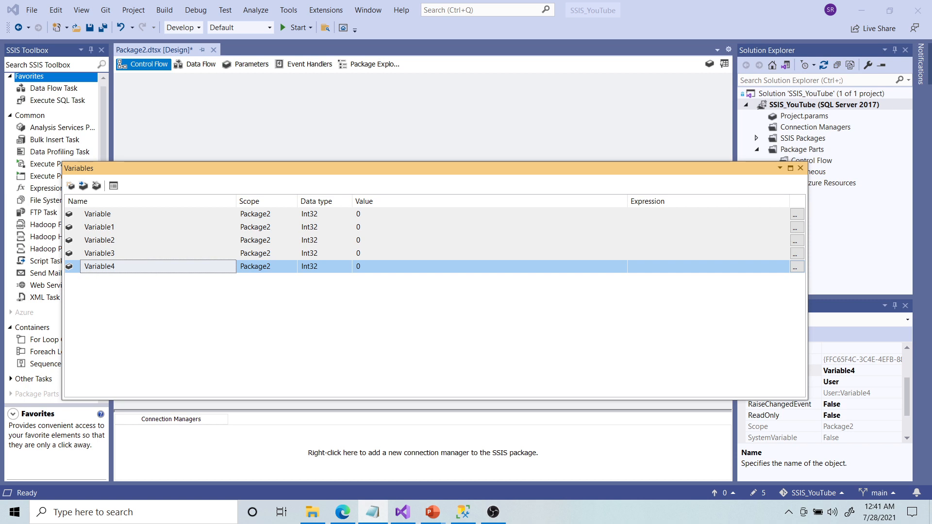
double_click(156, 215)
type("ArchiveFolderPath")
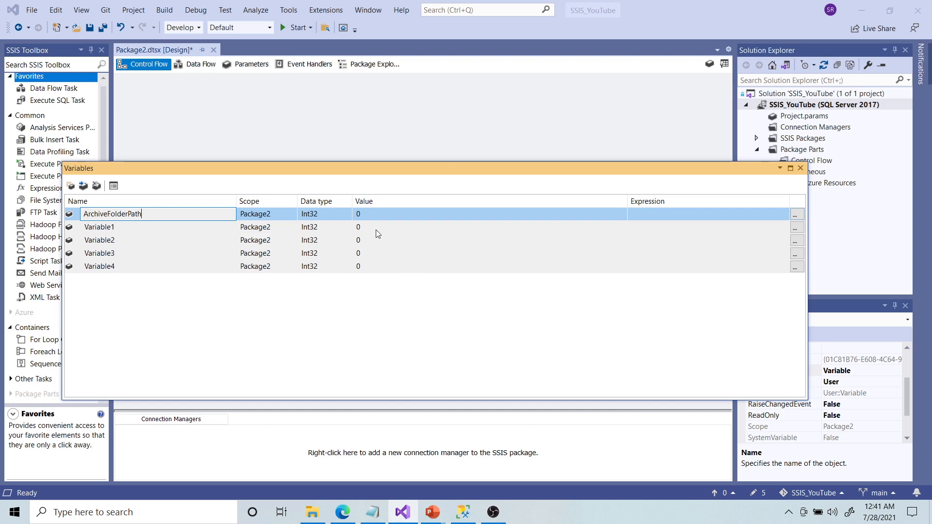
left_click(324, 218)
left_click(346, 214)
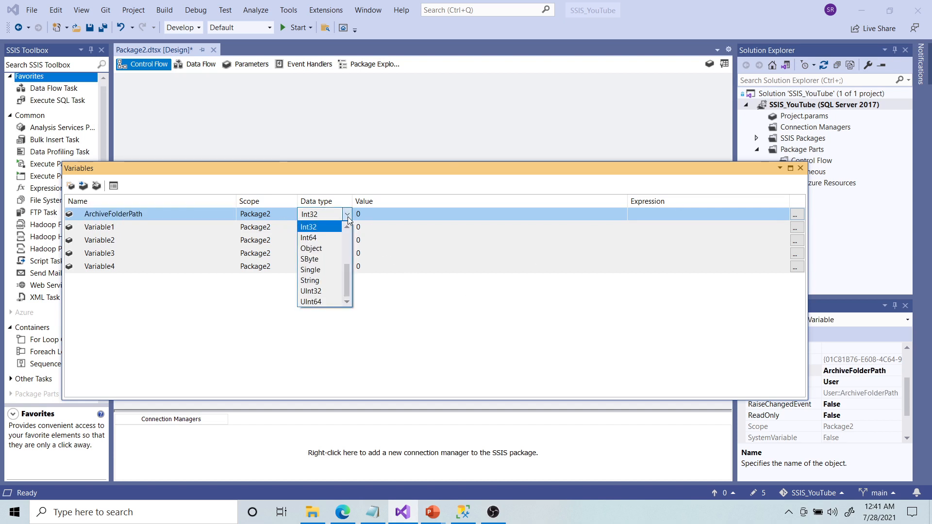
left_click(334, 281)
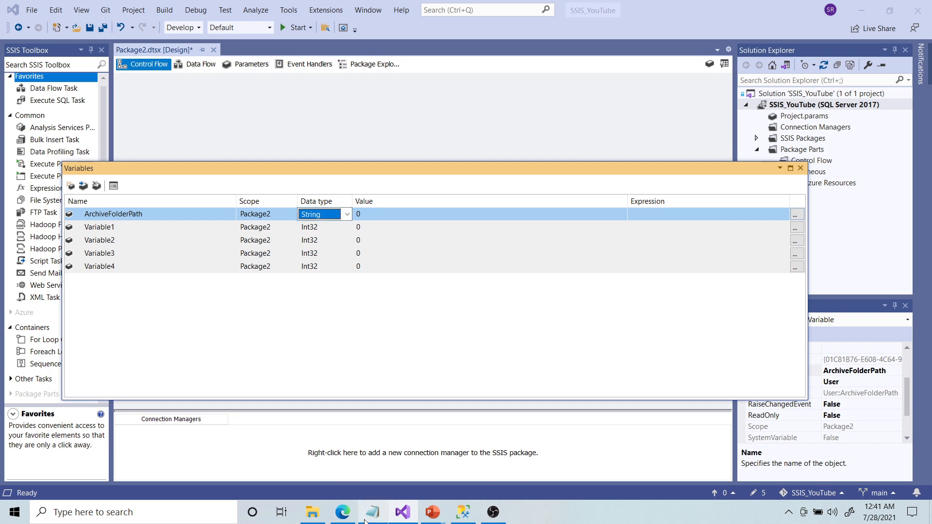
- Copy the archive folder's path from File Explorer and set the ArchiveFolderPath variable's value to D:\FileSystemTask\ArchiveFolder\ in Visual Studio
left_click(313, 513)
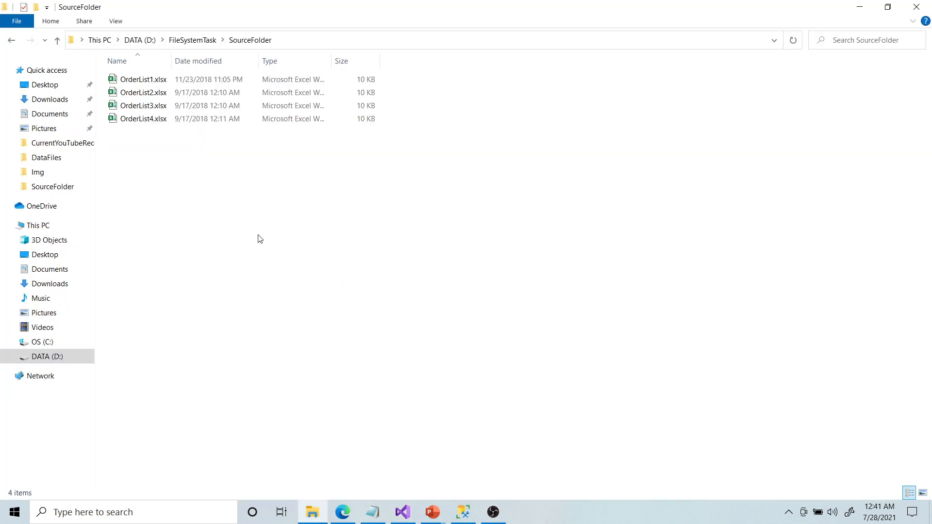
left_click(194, 40)
double_click(160, 78)
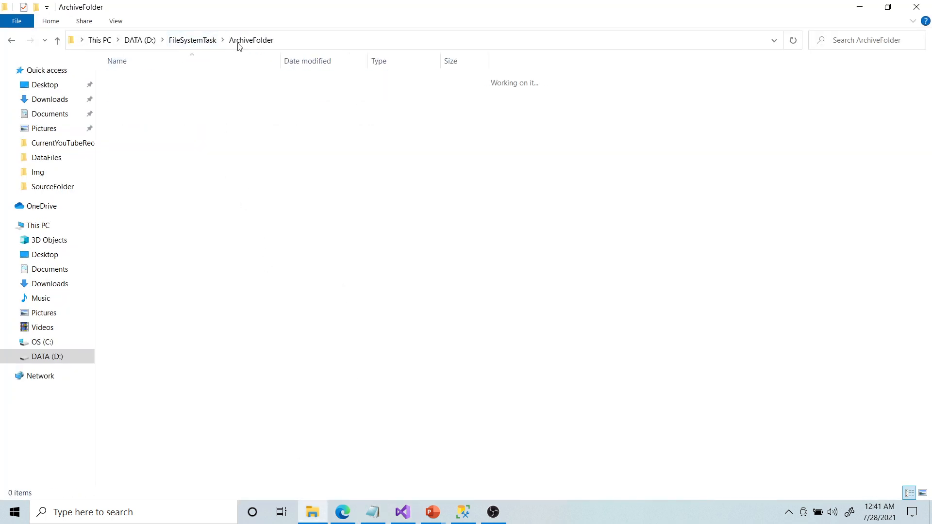
left_click(305, 39)
key("ctrl+c")
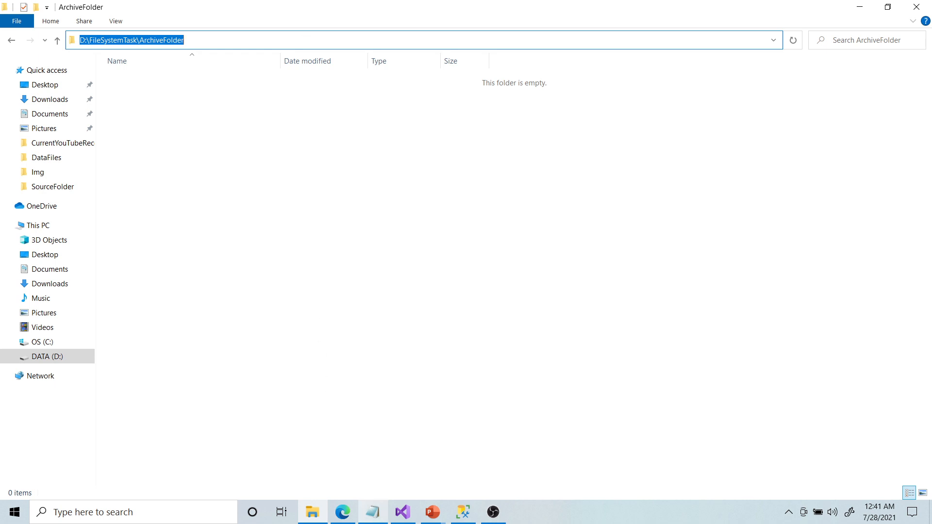
left_click(402, 512)
left_click(397, 216)
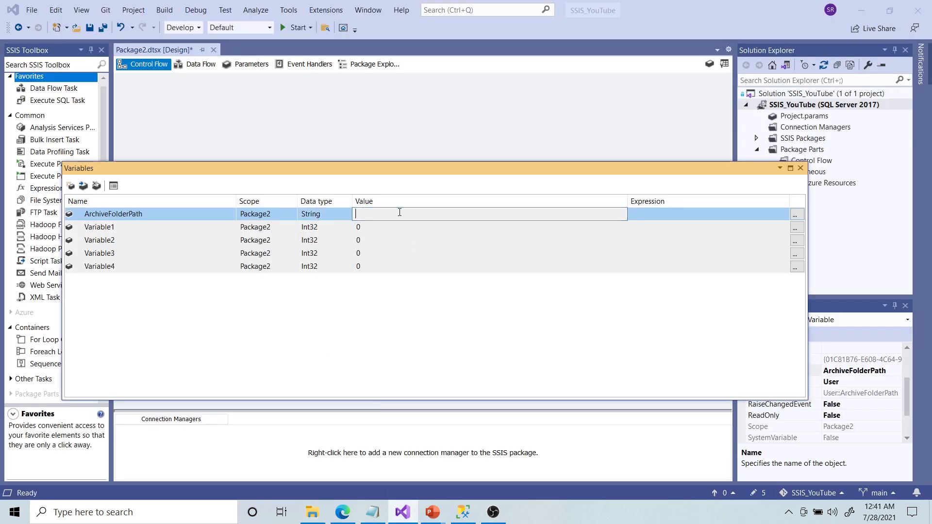
key("ctrl+v")
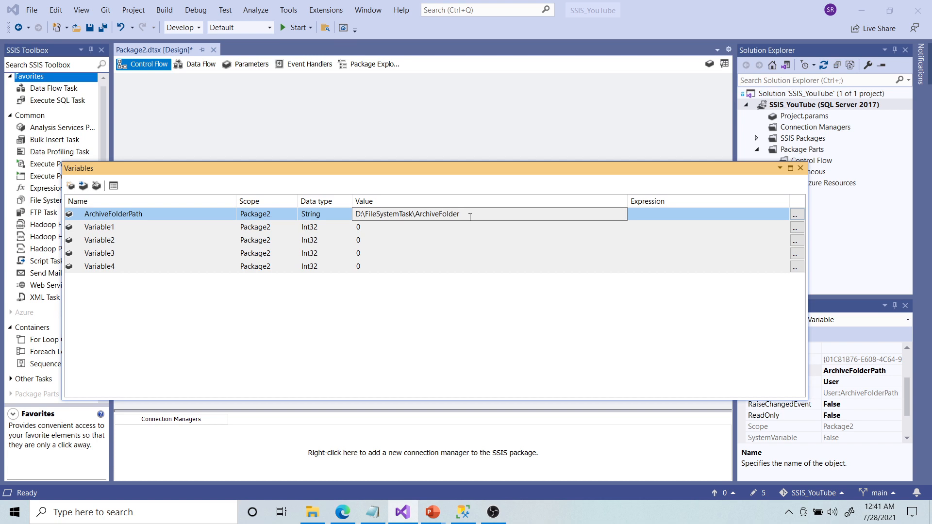
type("\\")
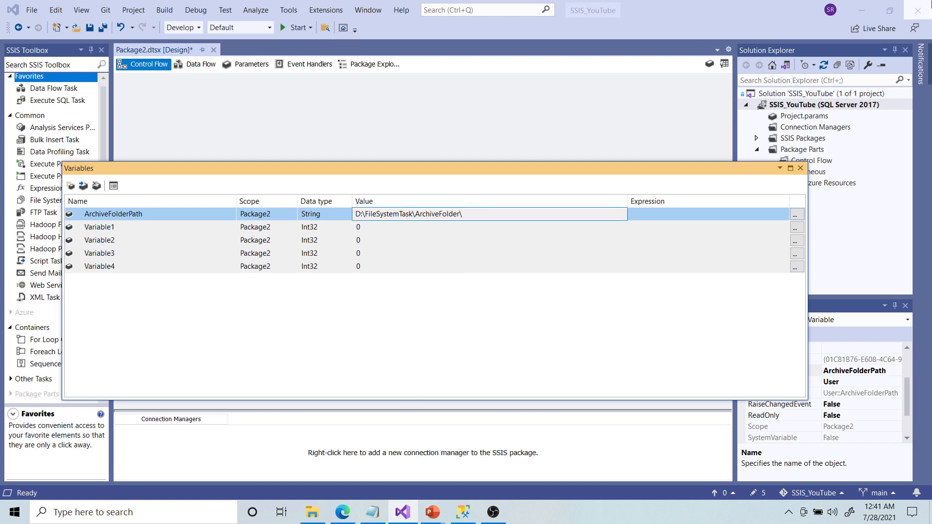
- Rename the second variable as SourceFolderPath and set its data type to String
key("alt+Tab")
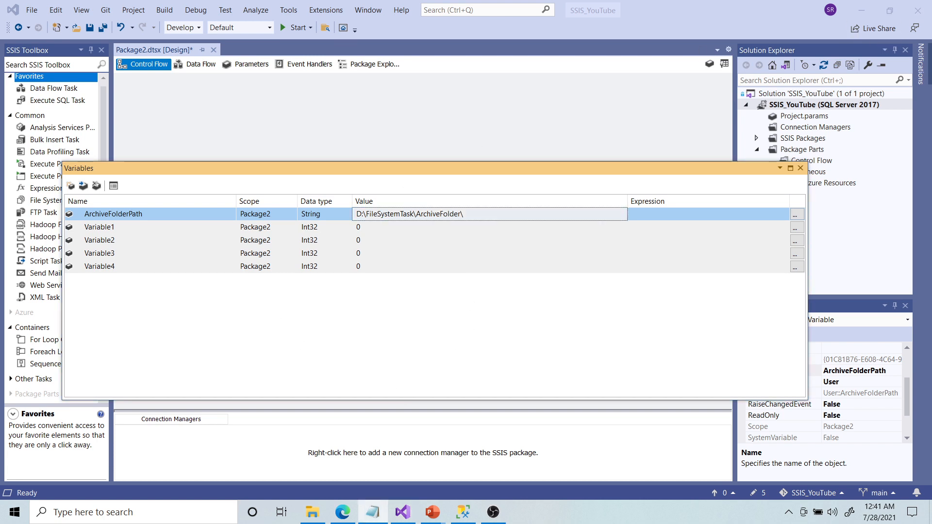
left_click(123, 228)
left_click(123, 228)
type("SourceFolderPath")
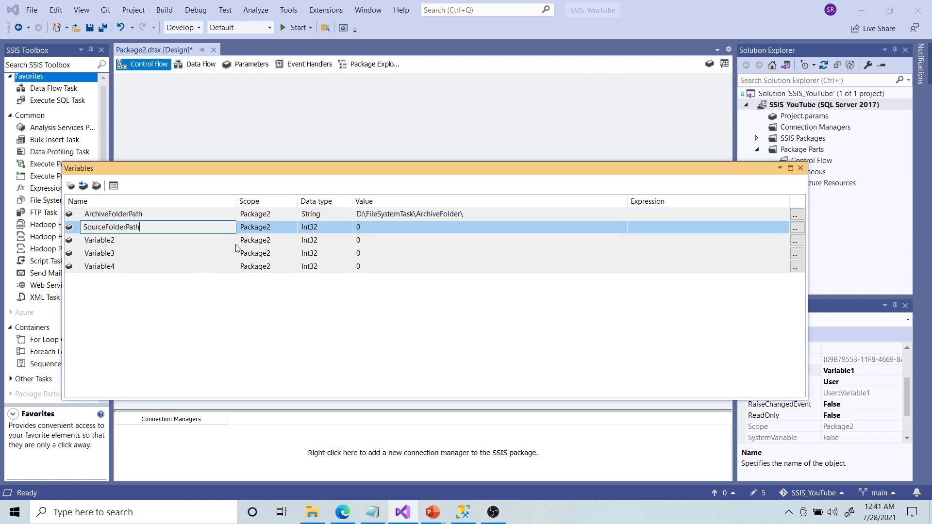
left_click(342, 231)
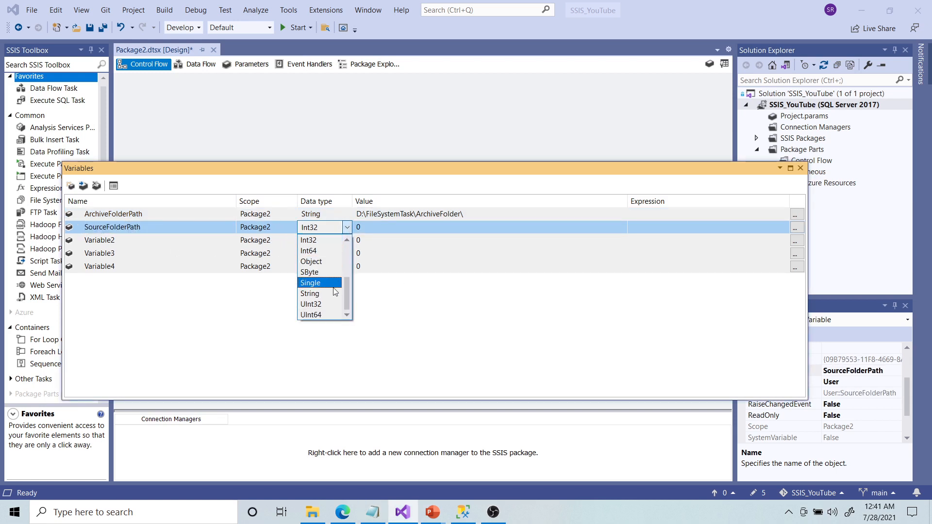
left_click(330, 294)
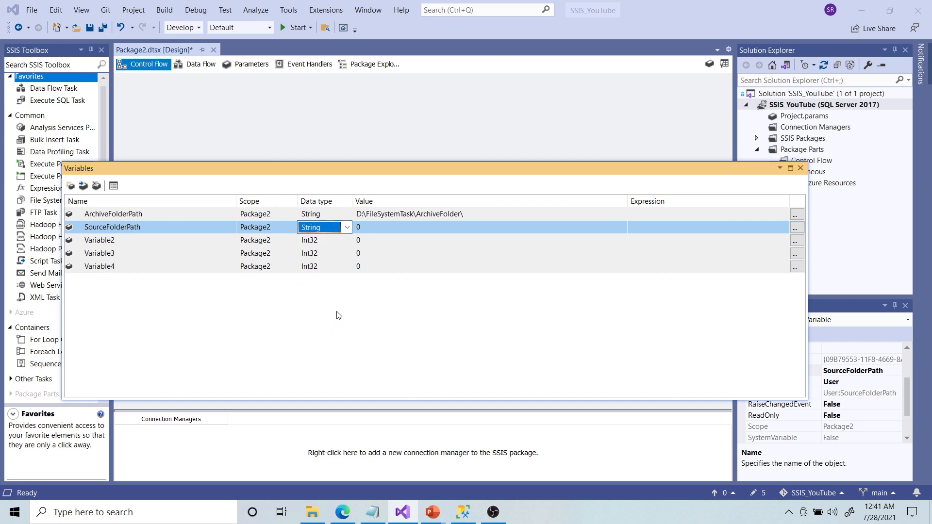
- Copy the source folder's path from File Explorer and set the SourceFolderPath variable's value to D:\FileSystemTask\SourceFolder\ in Visual Studio
left_click(398, 226)
left_click(311, 512)
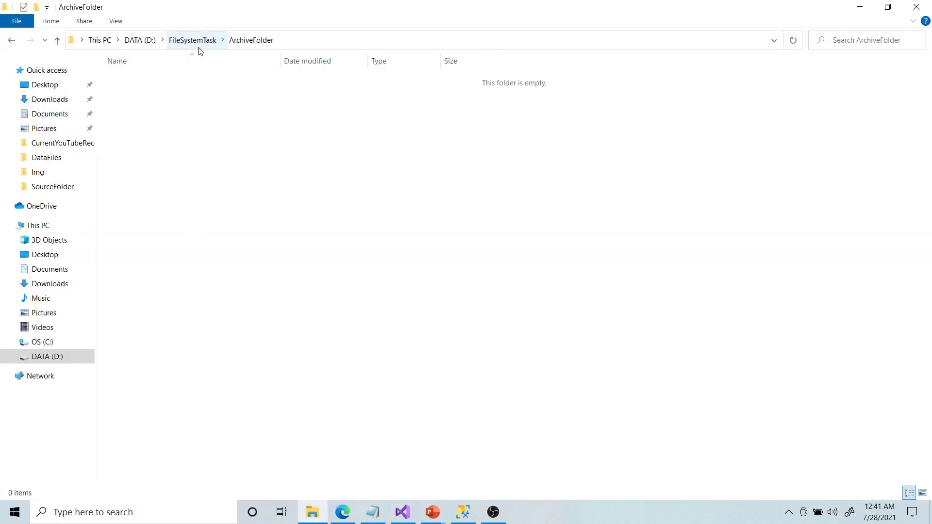
left_click(198, 47)
double_click(165, 92)
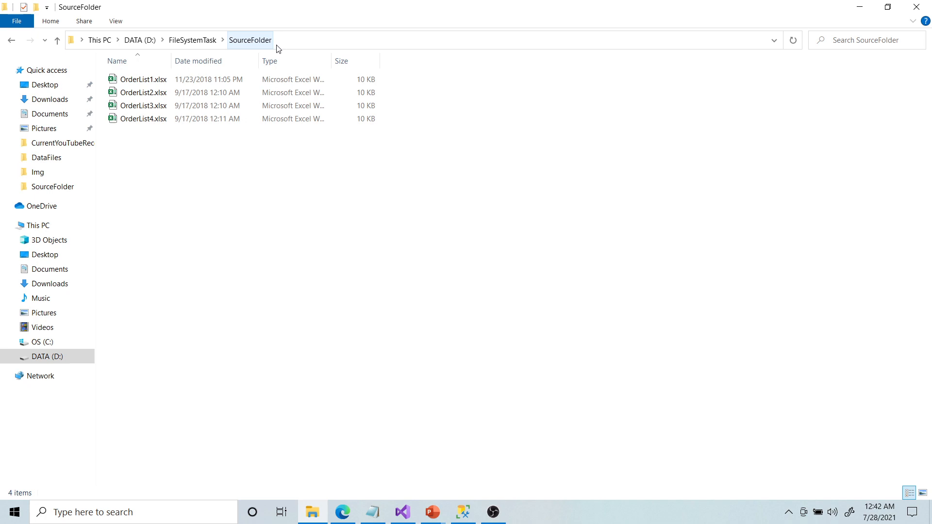
left_click(318, 40)
key("ctrl+c")
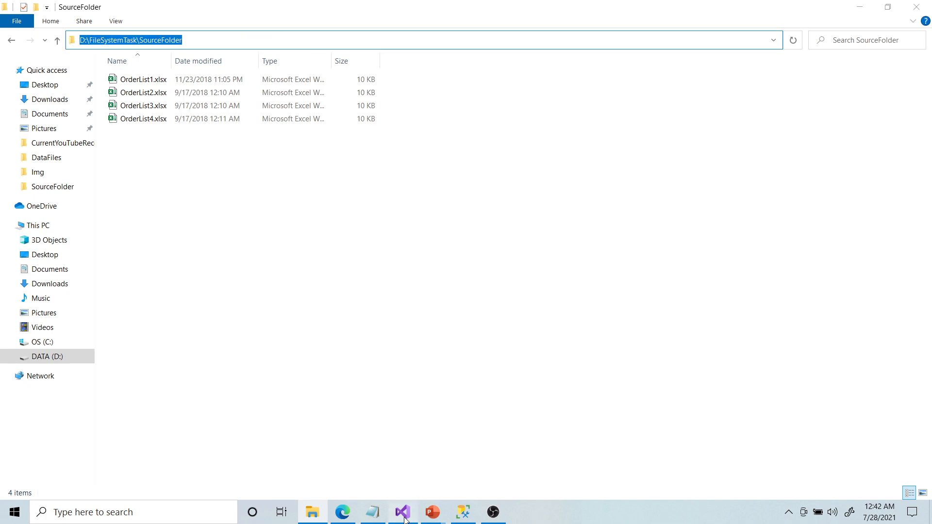
left_click(402, 512)
left_click(374, 228)
key("ctrl+v")
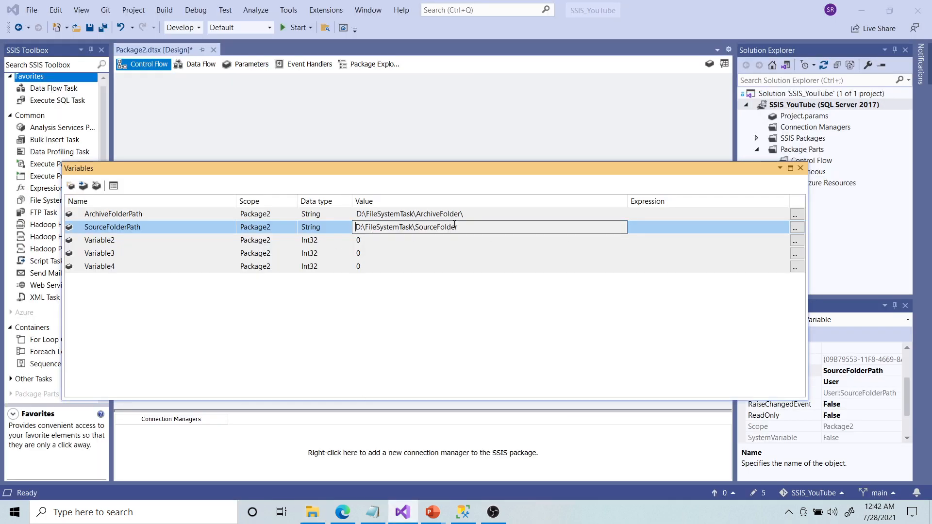
type("\\")
key("Return")
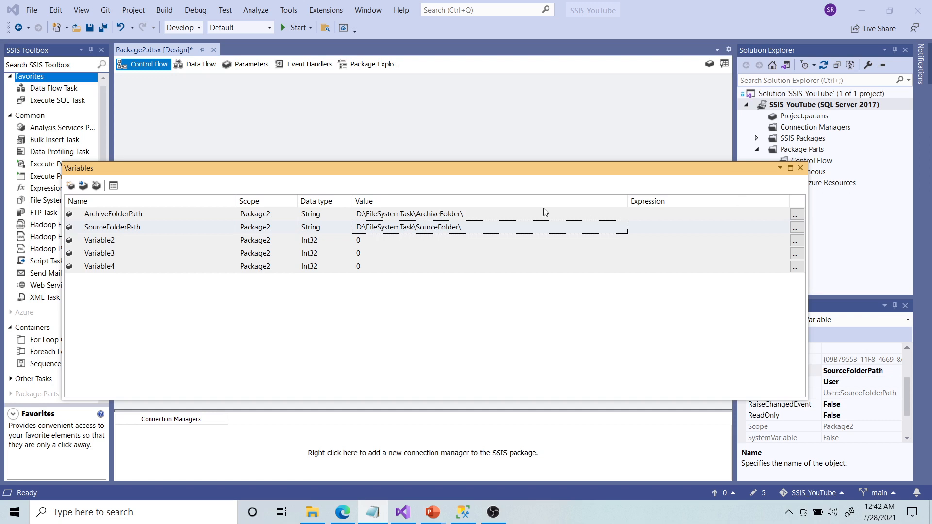
- Rename Variable2 as FileName
double_click(130, 244)
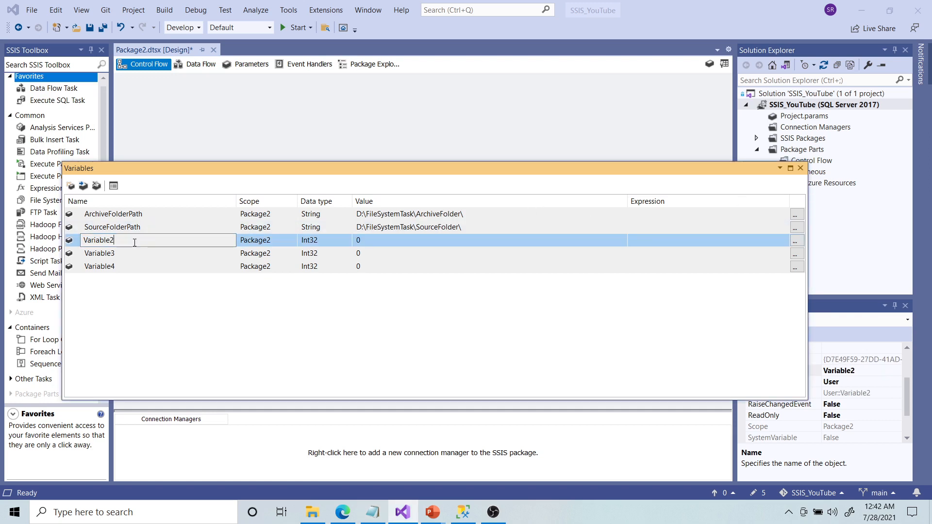
type("FileName")
key("Return")
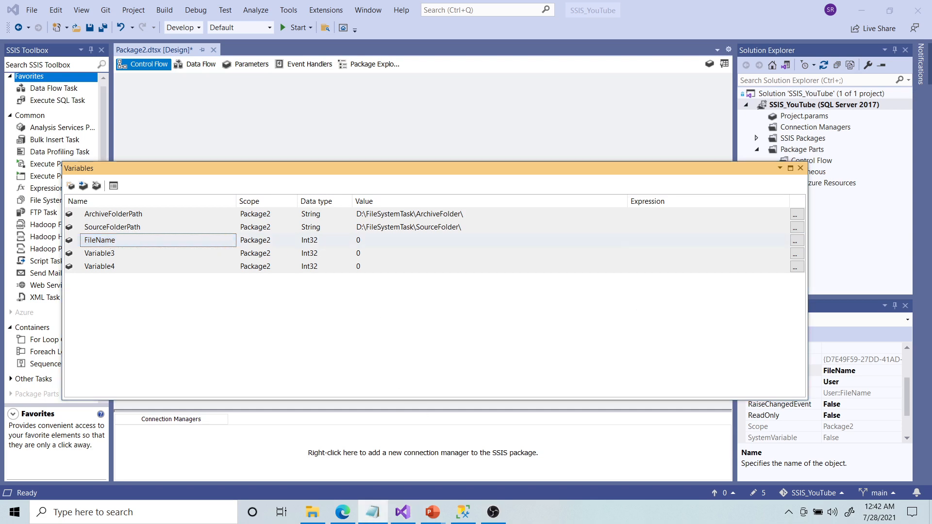
- Copy the full name of the OrderList1.xlsx file from the source folder in File Explorer and return to Visual Studio
left_click(312, 512)
left_click(160, 81)
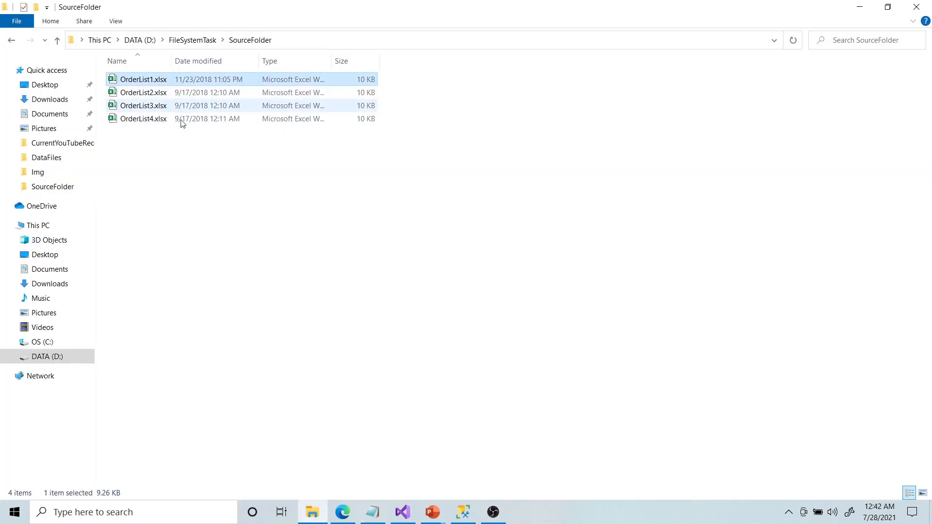
key("F2")
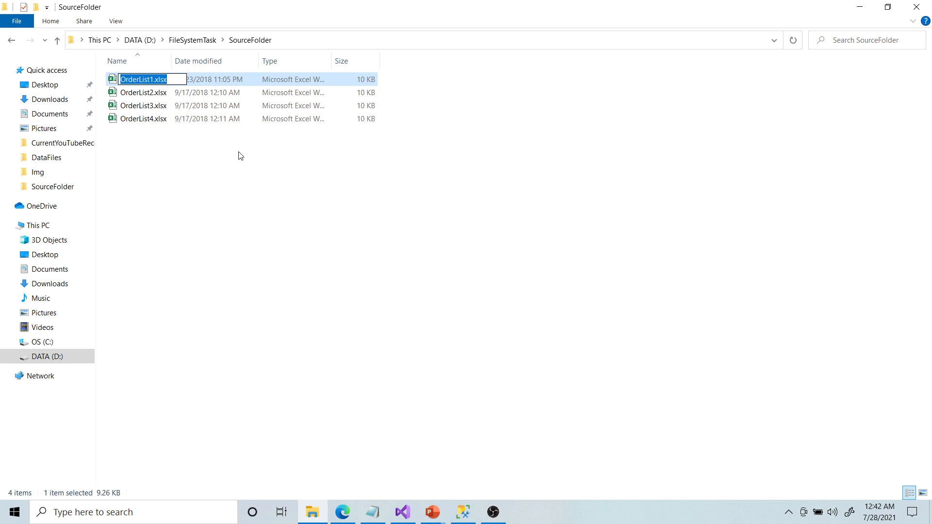
left_click(272, 199)
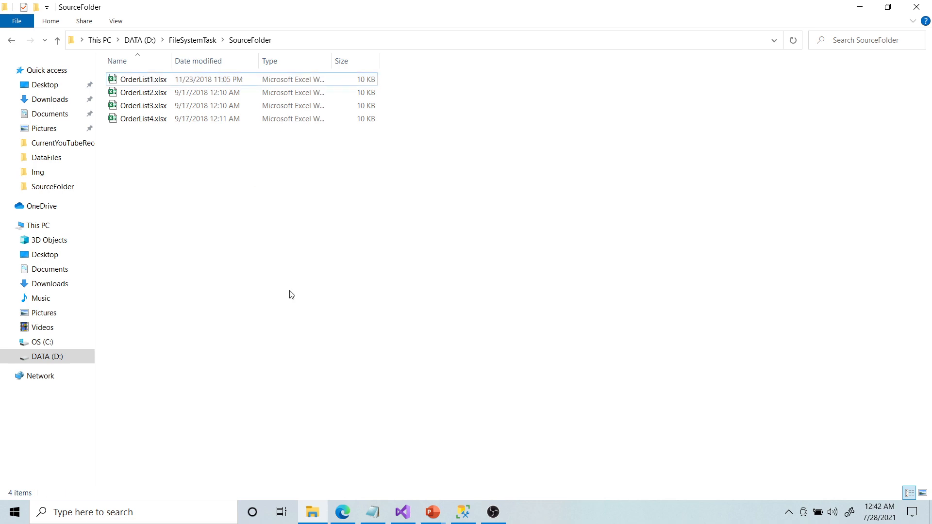
left_click(403, 512)
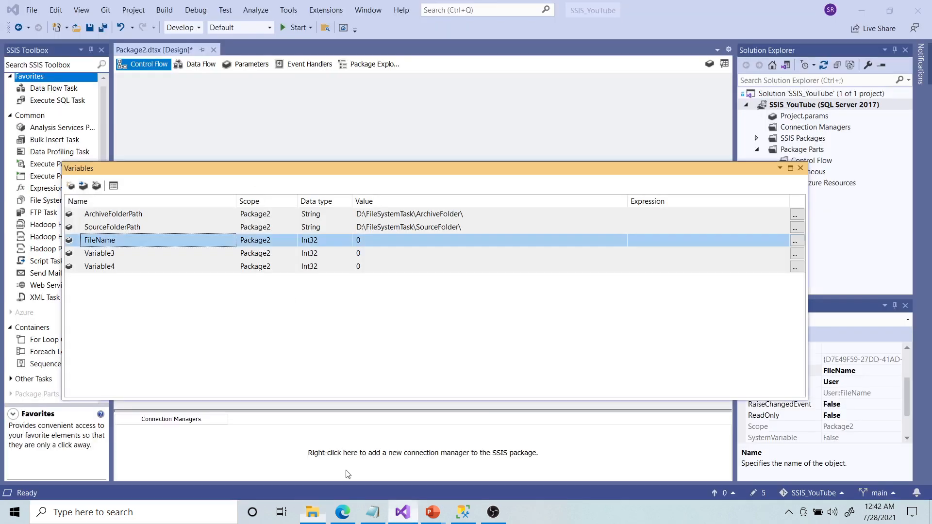
- Set the FileName variable's data type to String and its value to OrderList1.xlsx
left_click(324, 243)
left_click(346, 240)
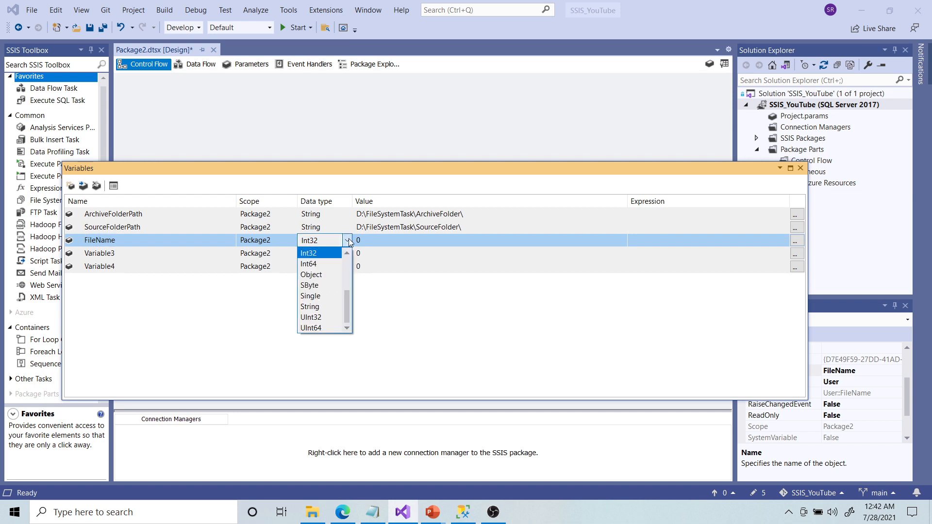
left_click(335, 306)
left_click(378, 240)
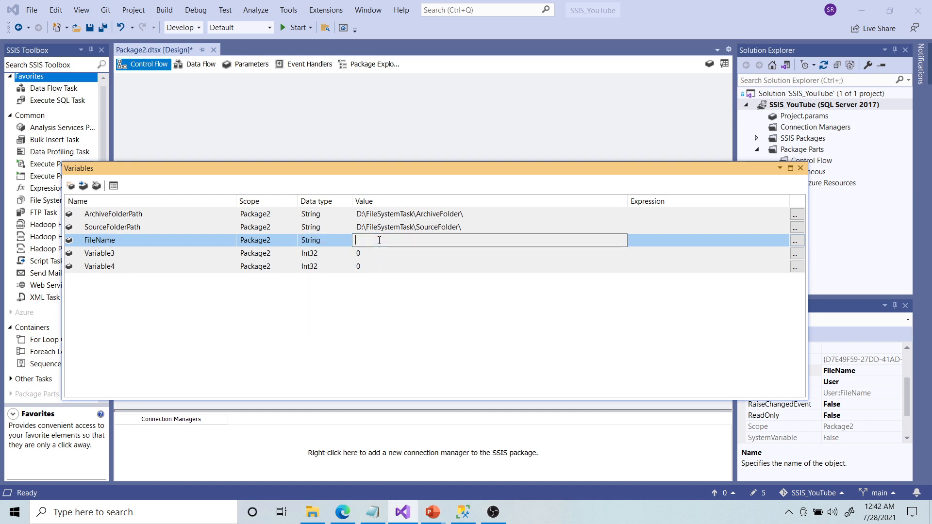
type("OrderList1.xlsx")
key("Return")
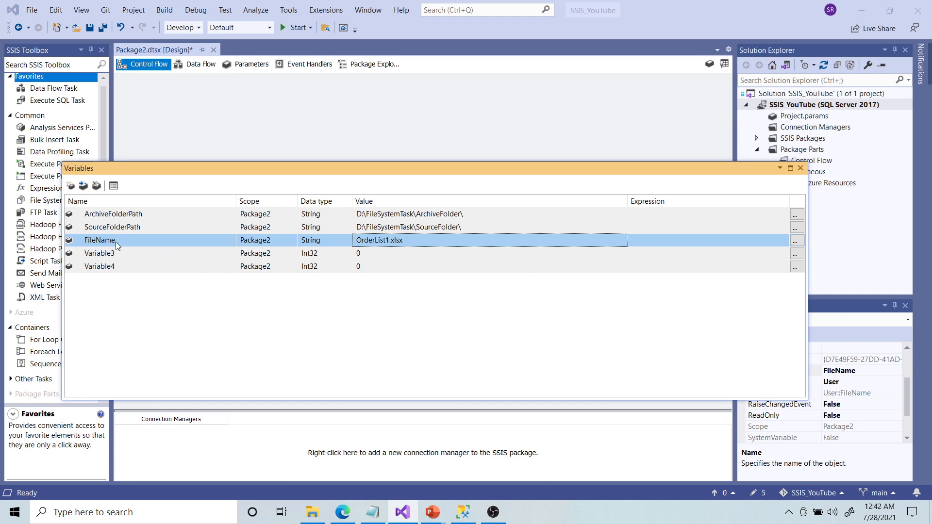
left_click(420, 243)
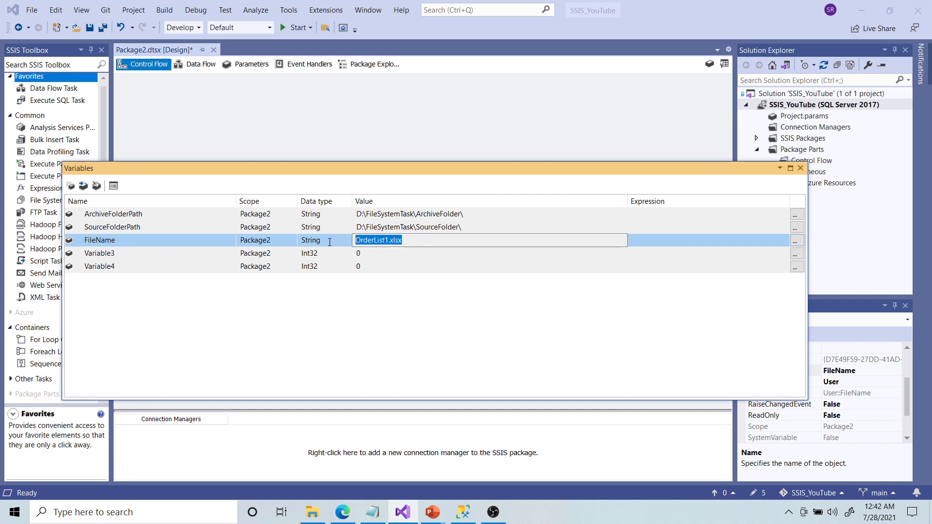
left_click(387, 240)
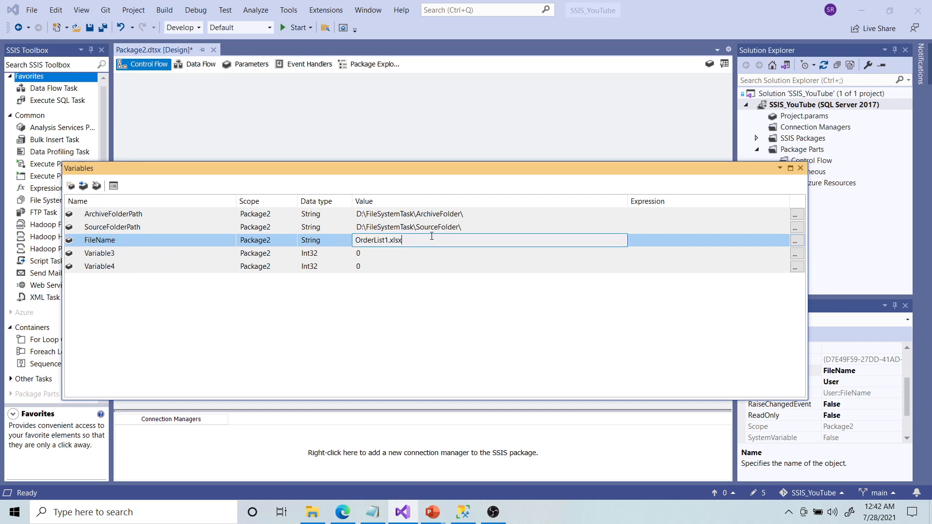
mouse_move(386, 240)
left_mouse_down()
mouse_move(351, 241)
mouse_move(403, 245)
left_mouse_up()
left_click(390, 239)
left_click(389, 241)
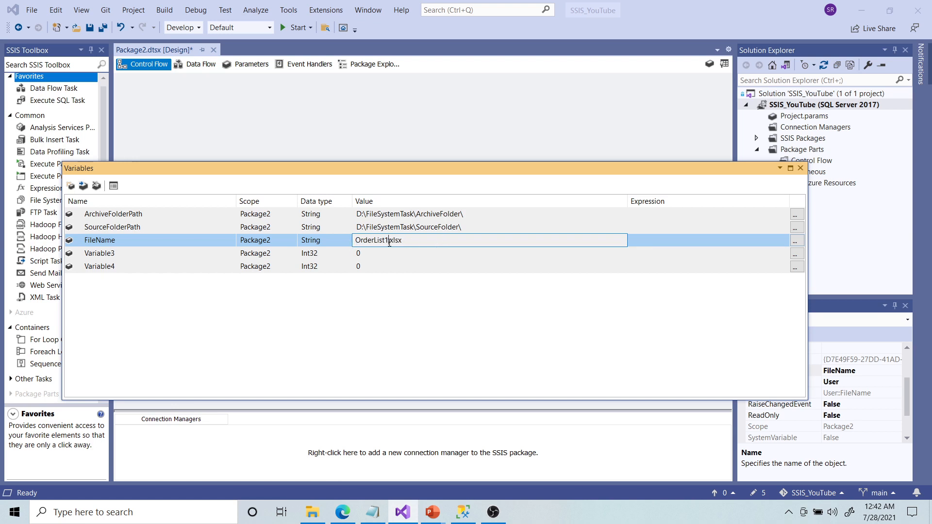
left_click_drag(414, 240, 355, 241)
left_click(452, 325)
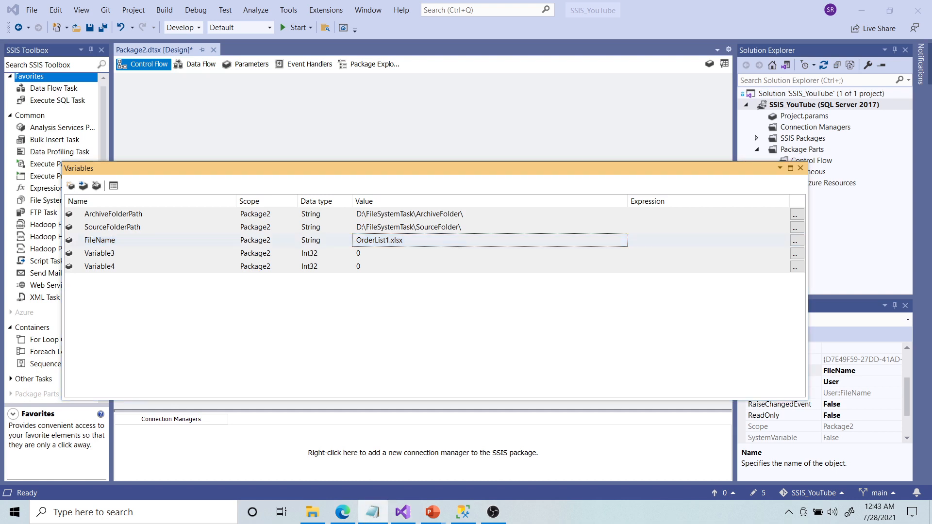
- Rename Variable3 as FullSourceFilePathAndName and set its data type to String
left_click(150, 258)
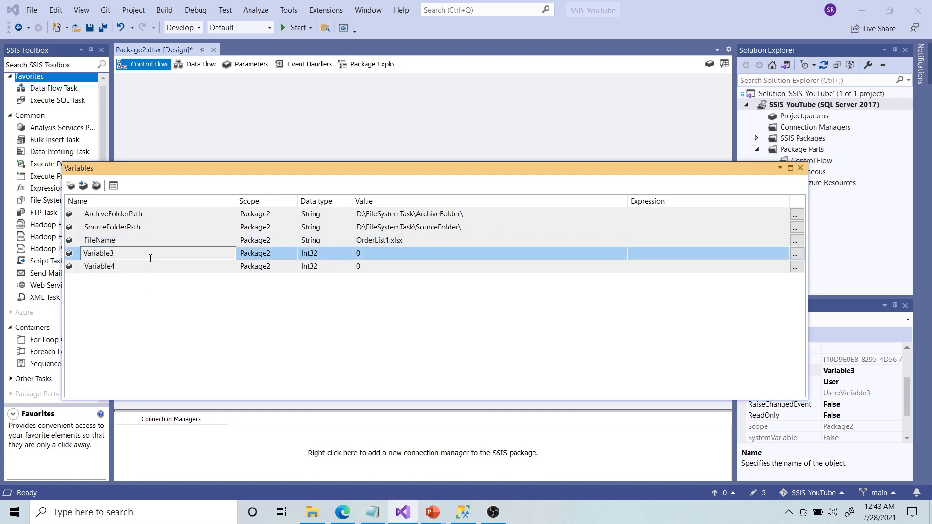
double_click(150, 258)
type("FullSourceFilePathAndName")
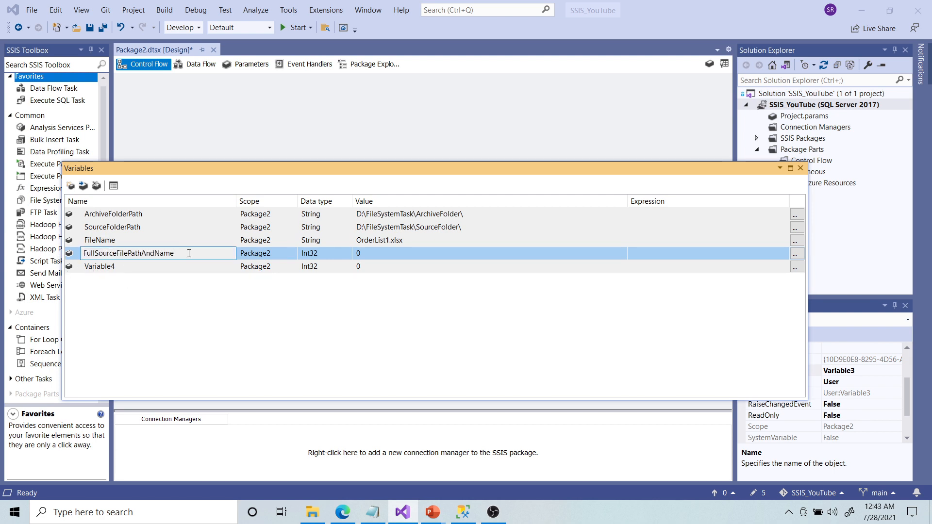
left_click_drag(189, 253, 80, 255)
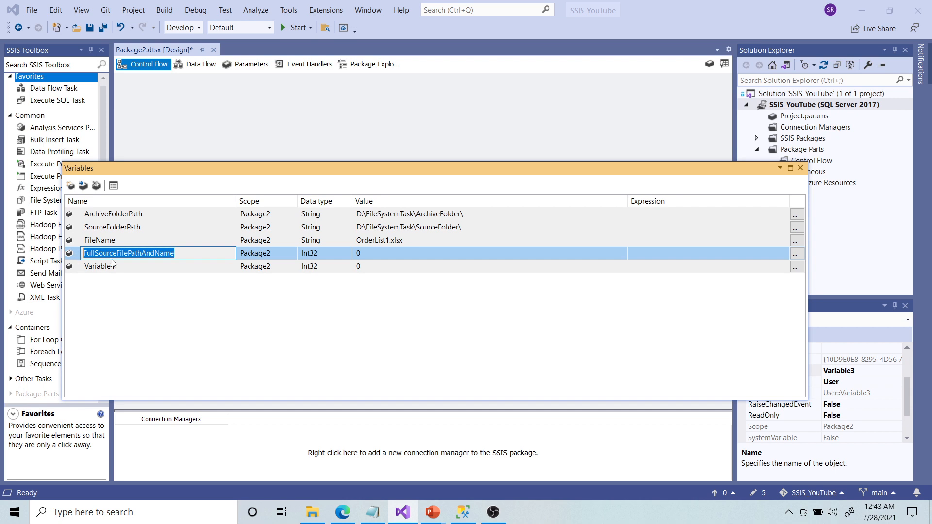
left_click(222, 306)
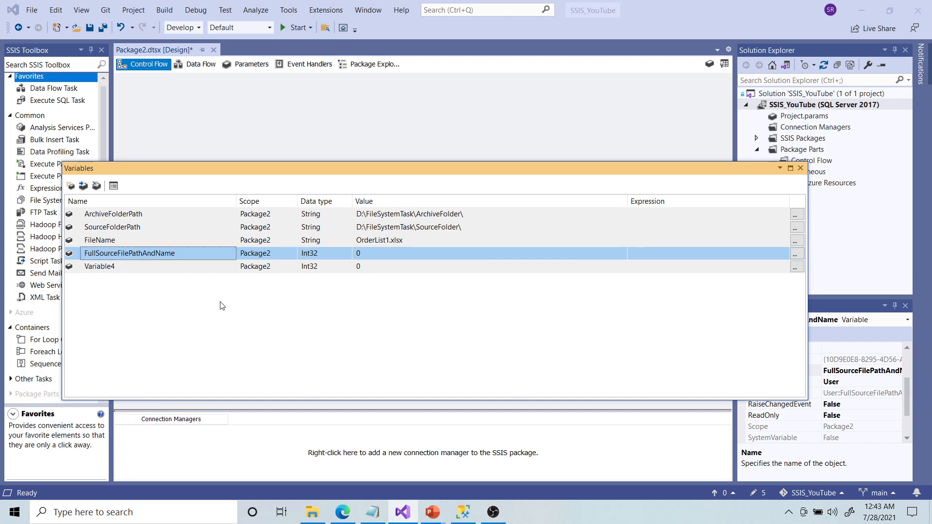
left_click(342, 255)
left_click(346, 253)
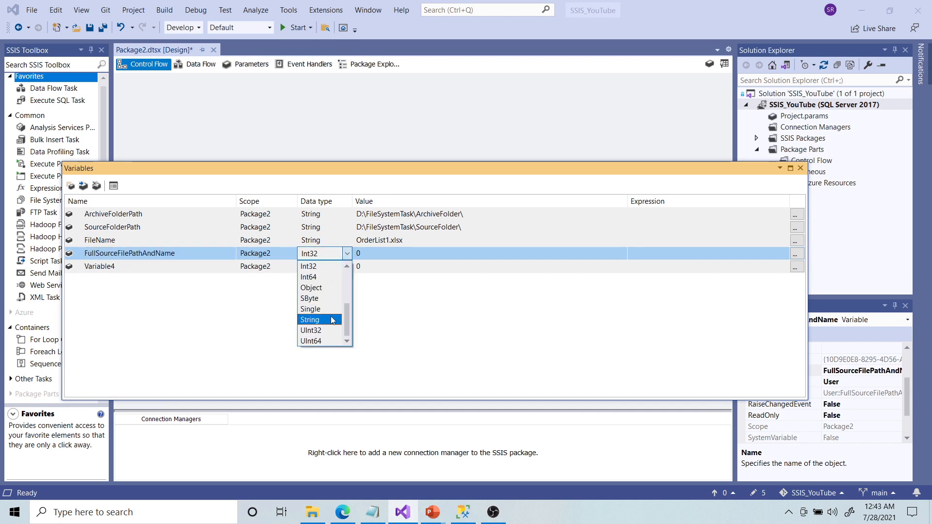
left_click(329, 321)
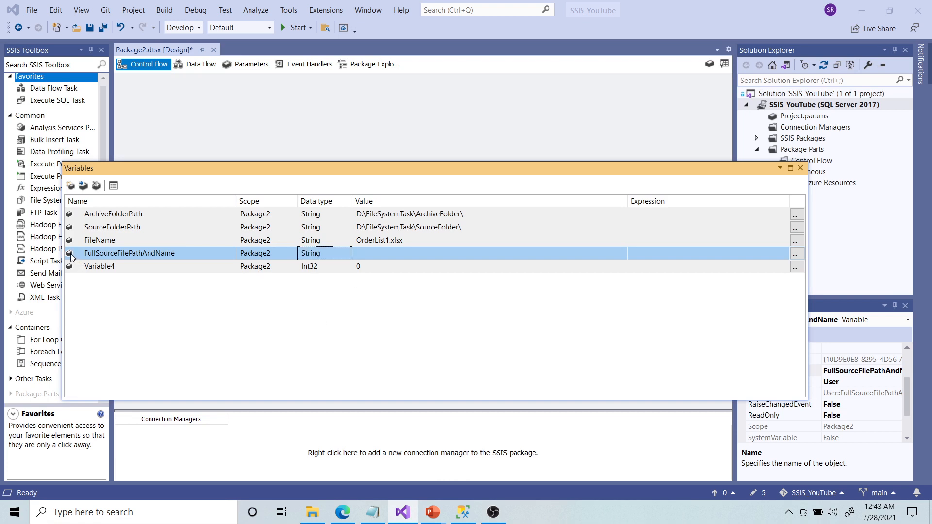
- Close Solution Explorer to show the FullSourceFilePathAndName variable's properties in full and set EvaluateAsExpression to True
left_click(68, 262)
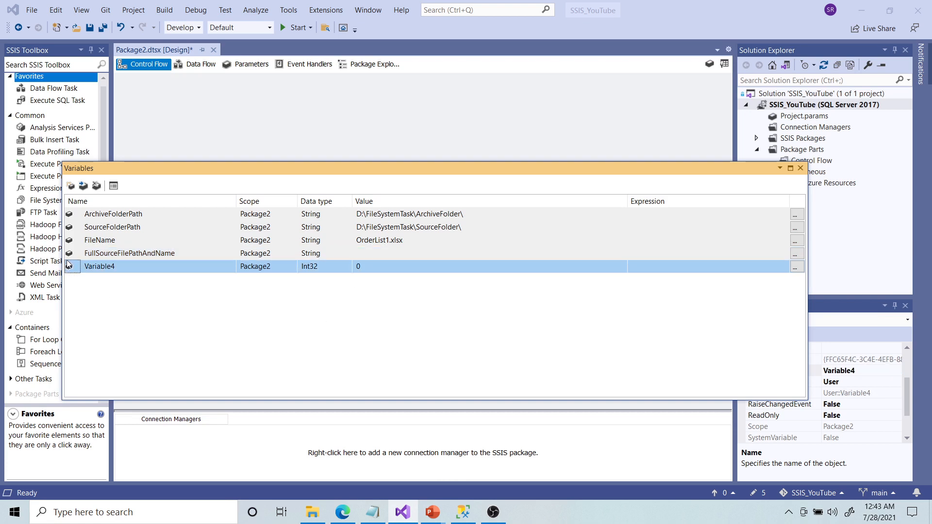
left_click(72, 256)
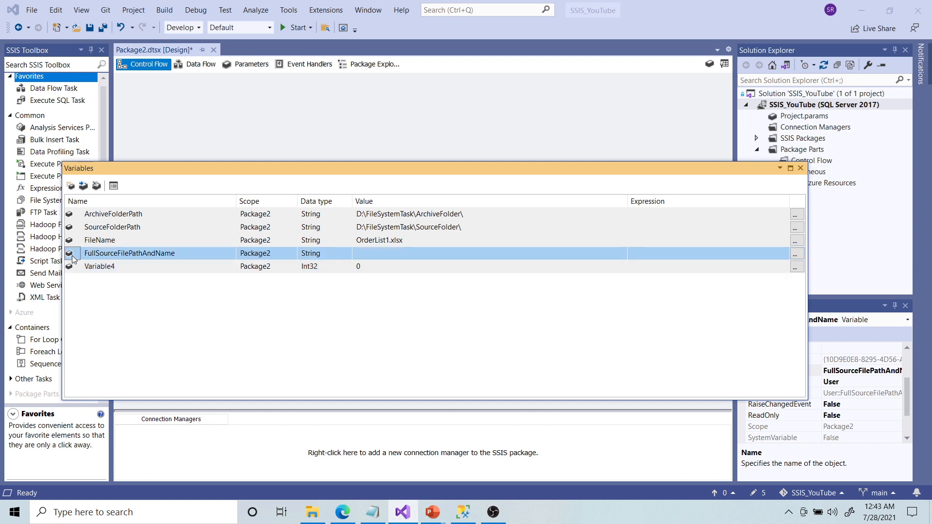
key("F4")
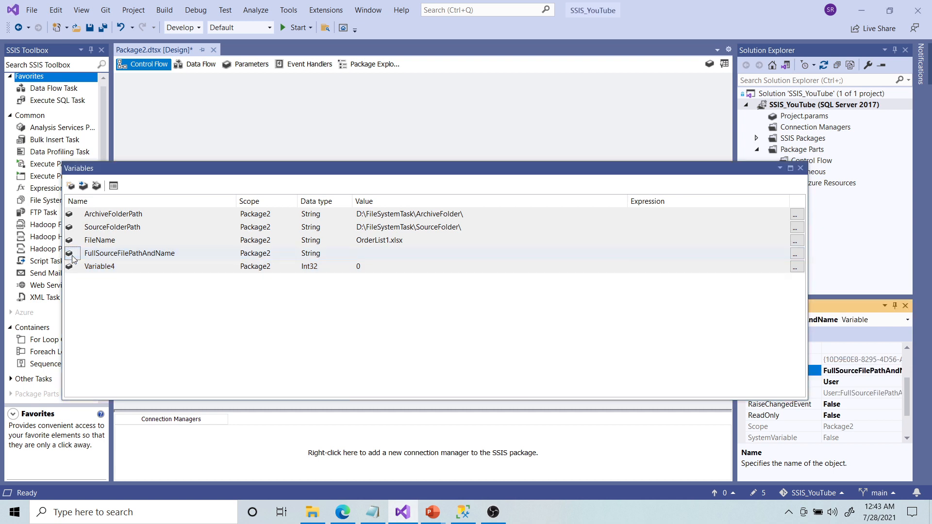
left_click(628, 170)
left_click_drag(532, 111, 516, 96)
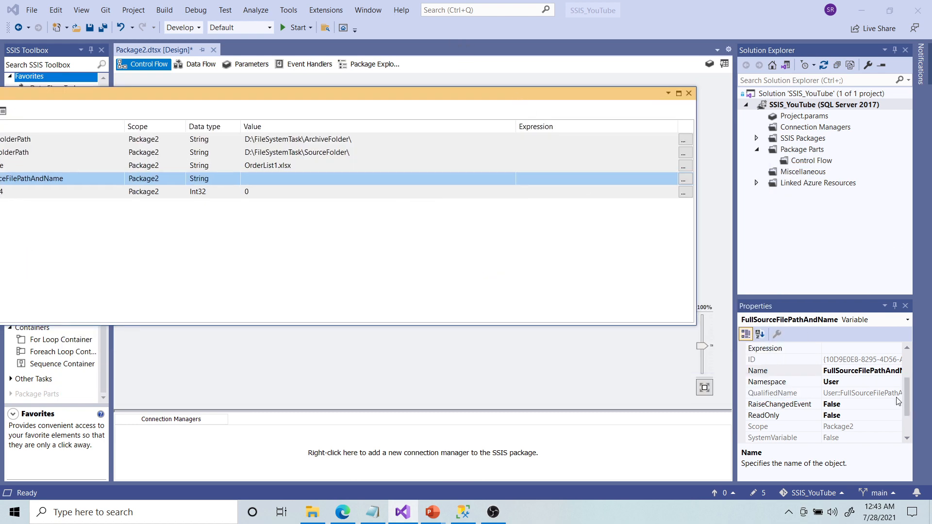
left_click(904, 50)
left_click_drag(432, 97, 512, 76)
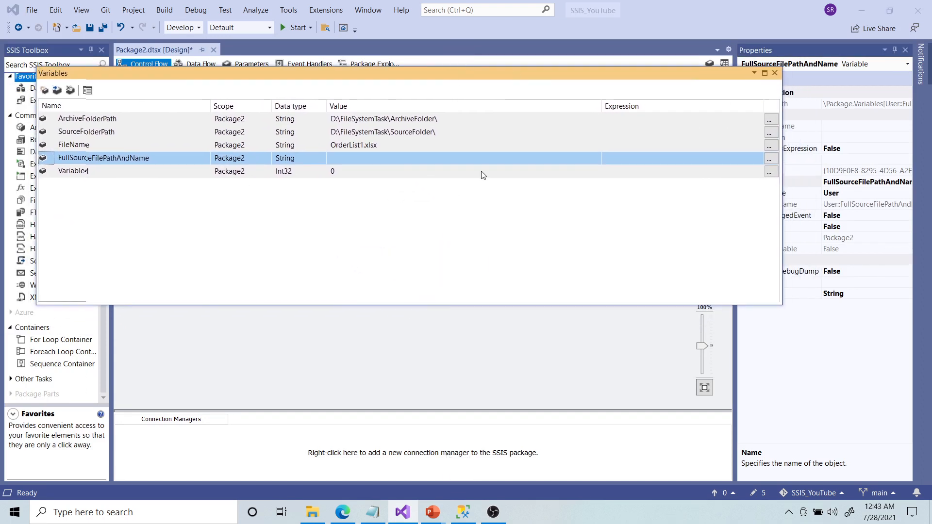
left_click_drag(433, 78, 430, 101)
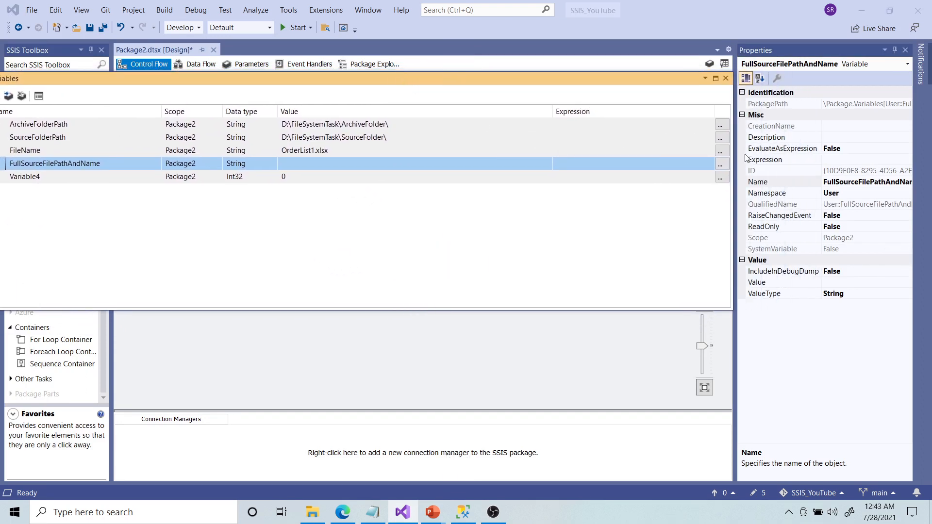
double_click(849, 150)
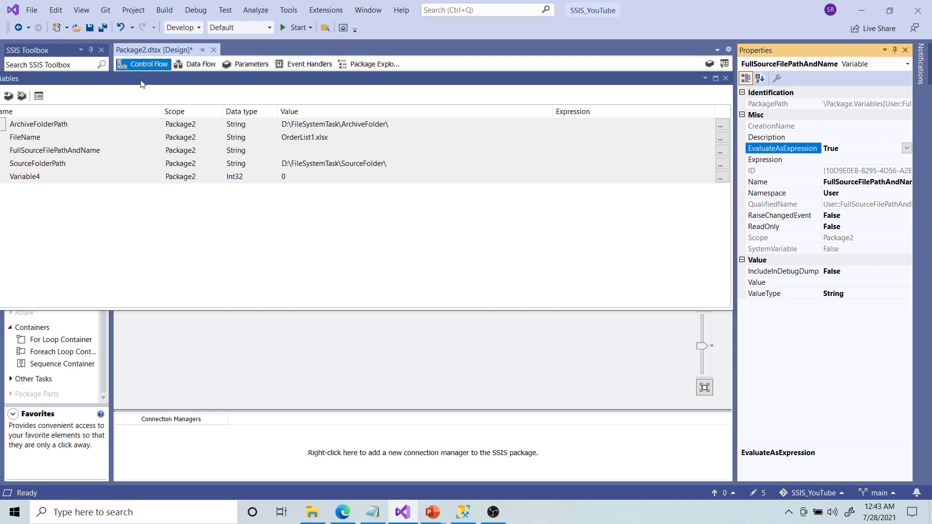
- Build the expression @[User::SourceFolderPath]+ @[User::FileName] for the FullSourceFilePathAndName variable in the Expression Builder
left_click(192, 90)
left_click_drag(192, 90, 232, 95)
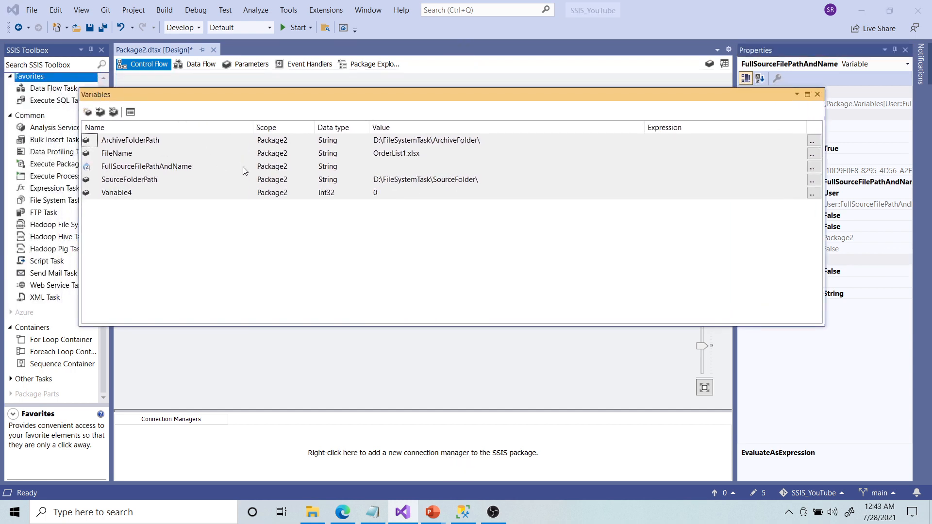
left_click(389, 169)
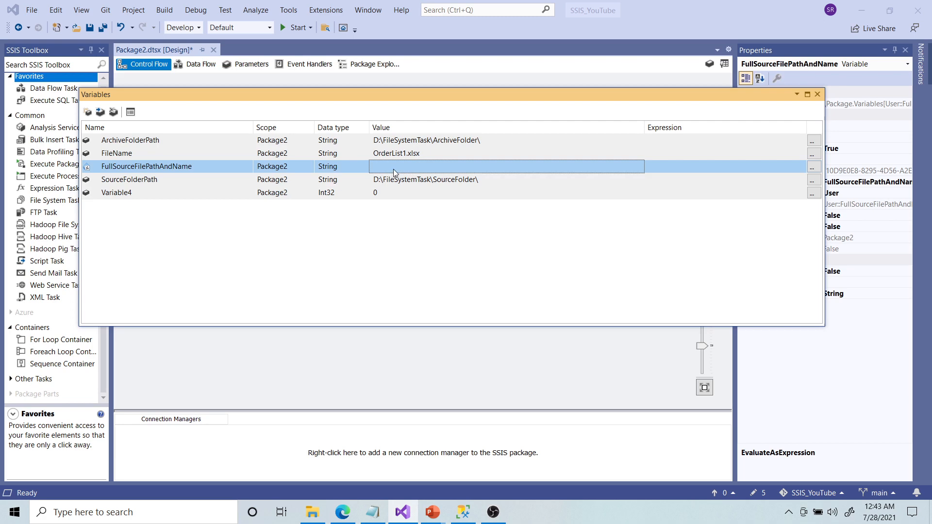
left_click(811, 167)
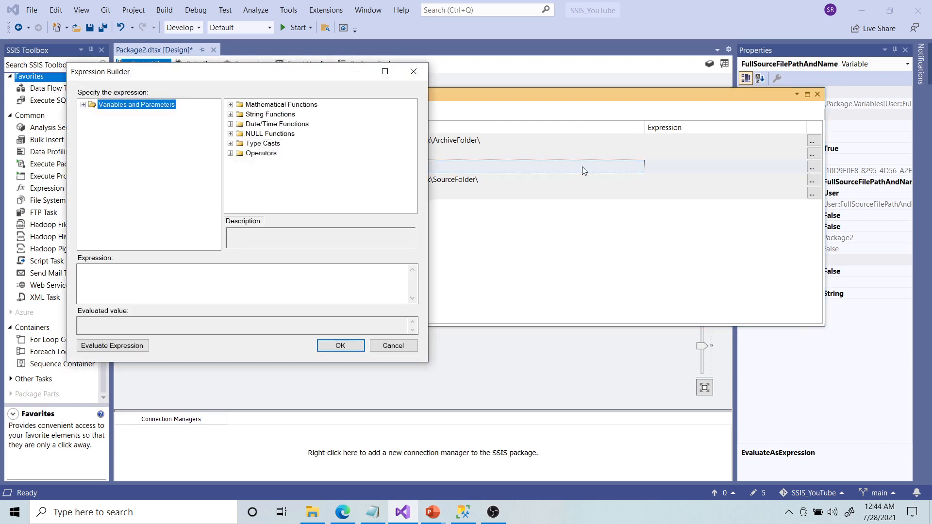
left_click(83, 105)
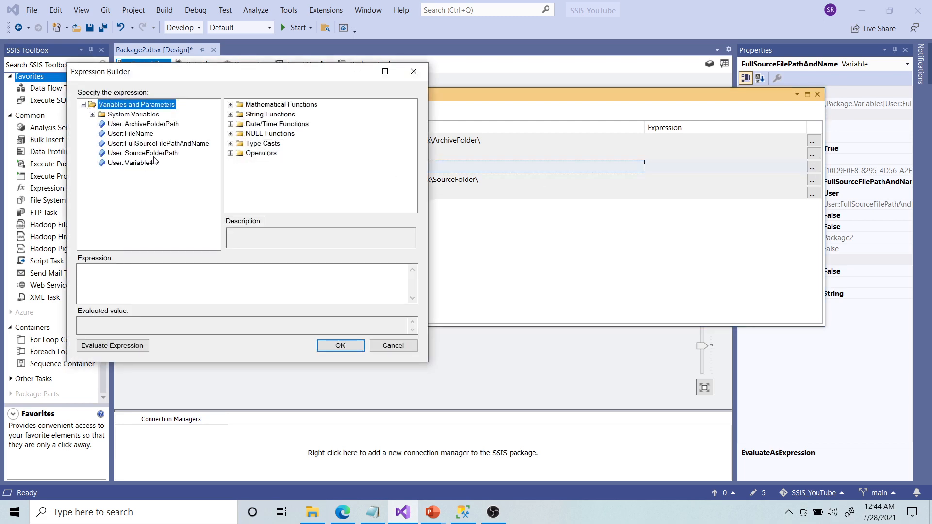
left_click_drag(151, 152, 172, 276)
left_click(184, 274)
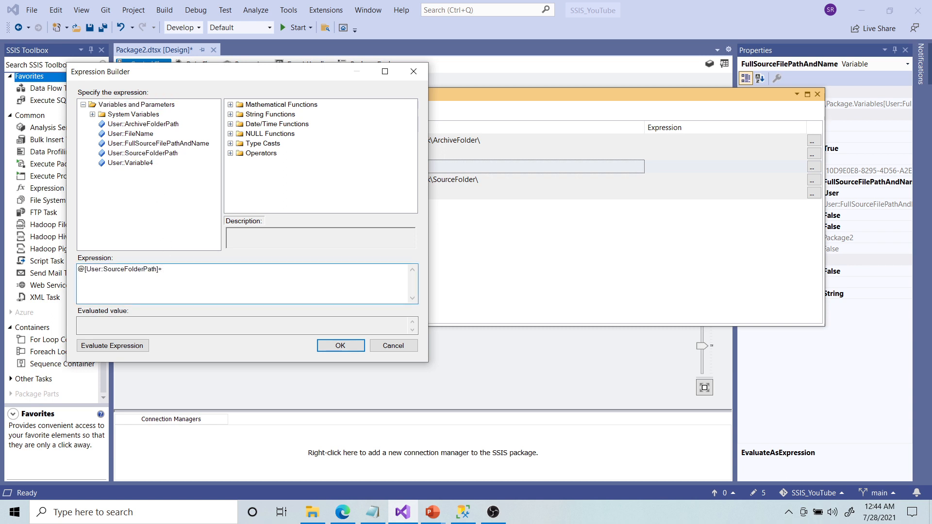
type("+")
left_click_drag(134, 135, 204, 279)
- Evaluate the full source path expression and accept it for the variable
left_click(112, 346)
left_click(238, 324)
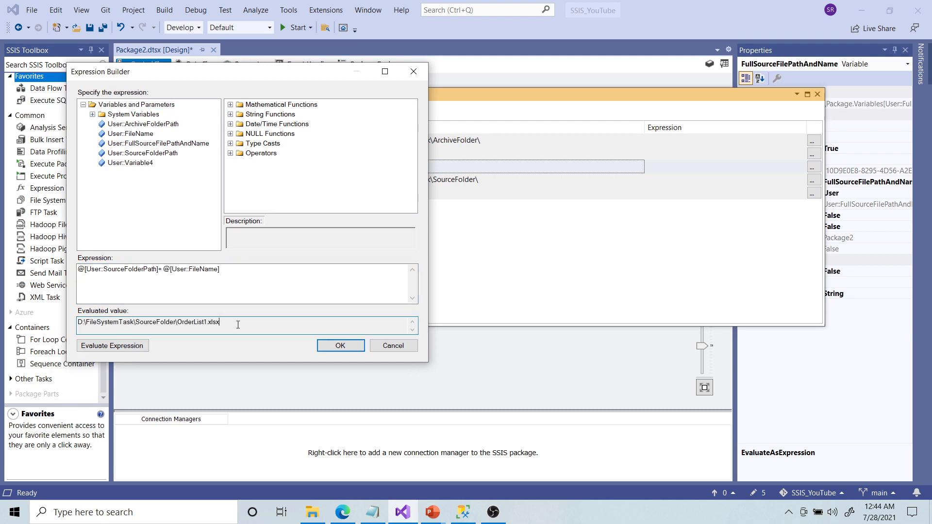
left_click_drag(238, 325, 79, 331)
left_click(328, 347)
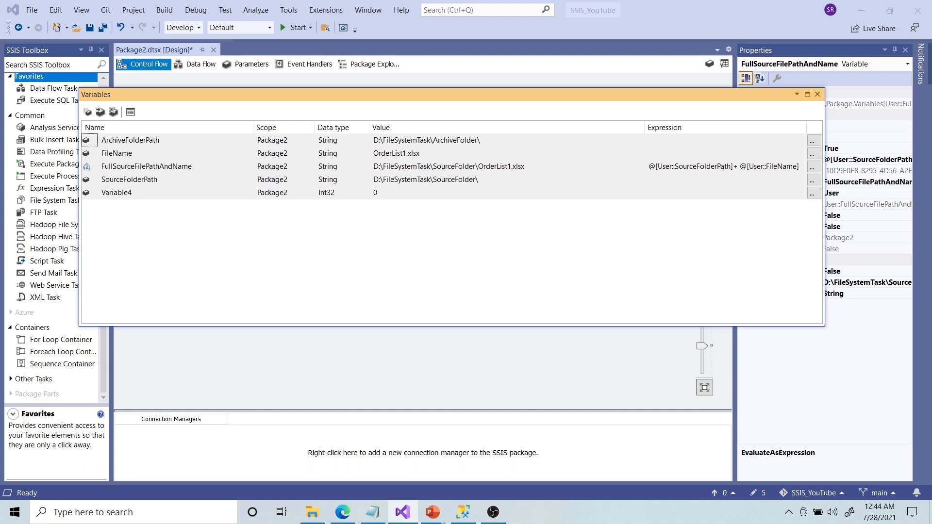
- Rename Variable4 as FullArchiveFilePathAndName and set its data type to String
key("alt+Tab")
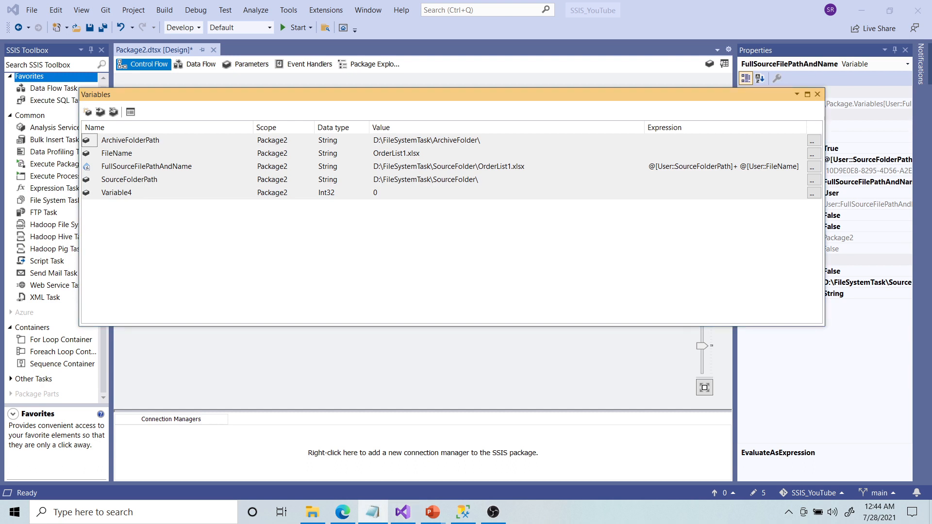
double_click(161, 193)
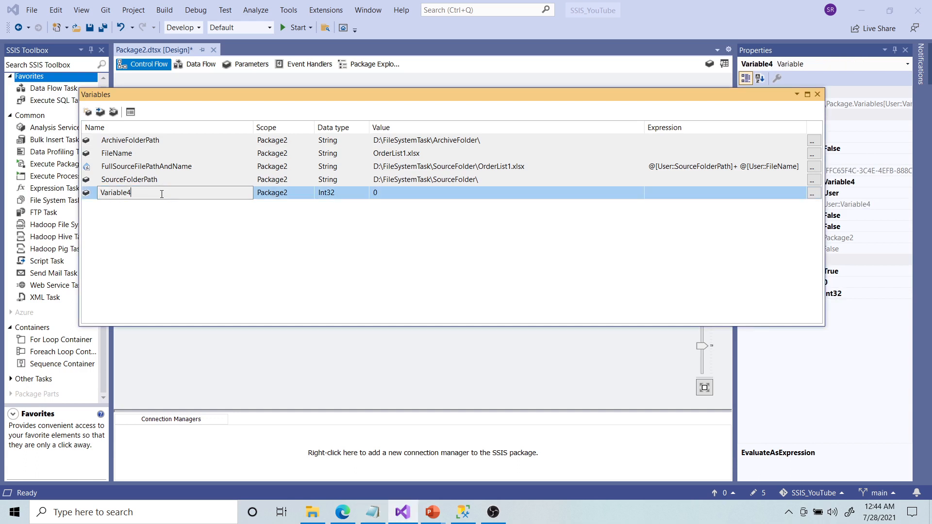
key("ctrl+a")
type("FullArchiveFilePathAndName")
key("Return")
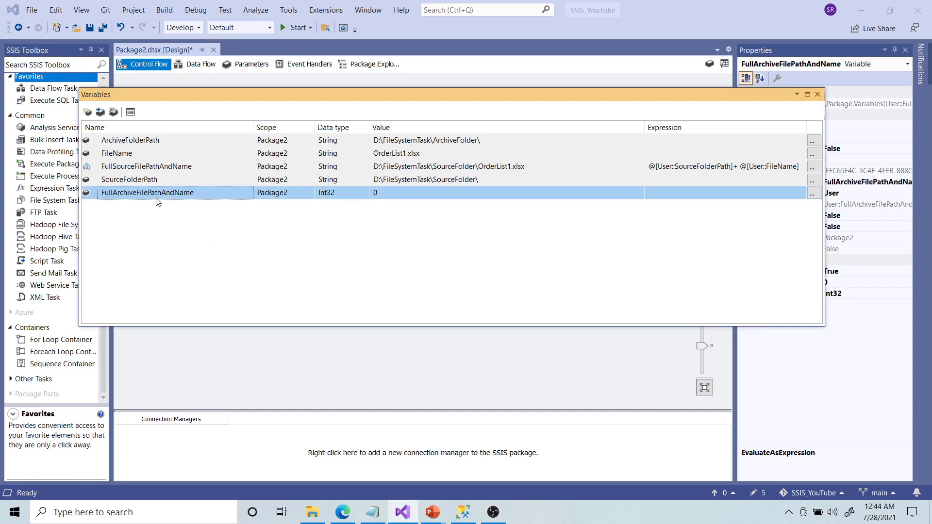
left_click(340, 193)
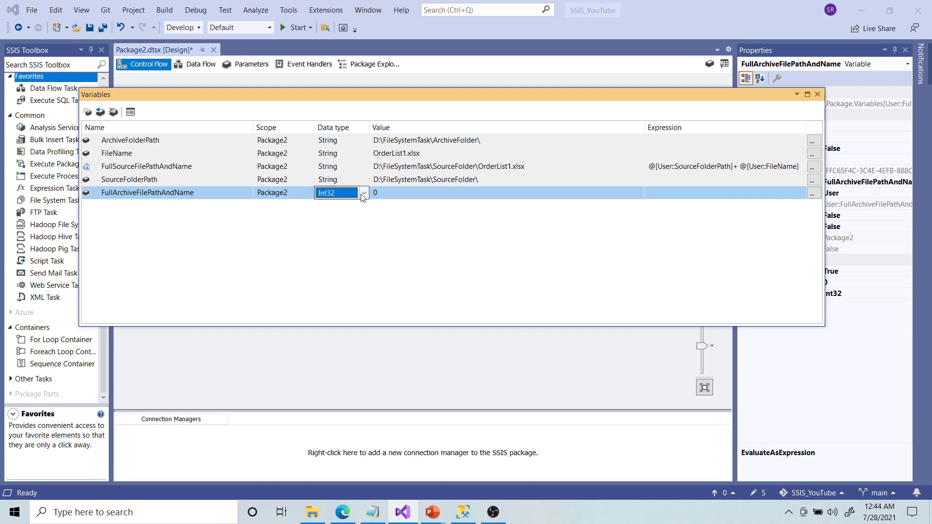
left_click(363, 194)
left_click(346, 262)
- Set EvaluateAsExpression to True for the FullArchiveFilePathAndName variable, moving the Variables window aside to reveal its properties
left_click(811, 194)
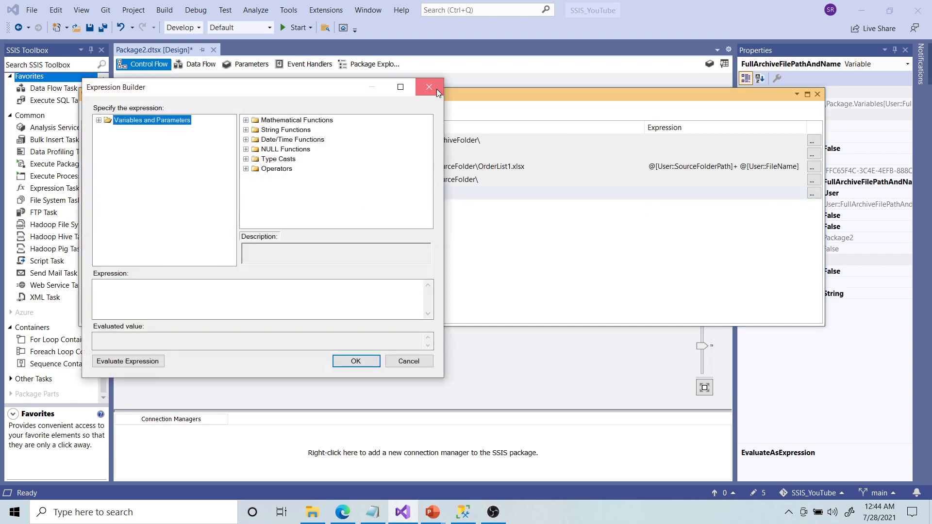
left_click(436, 90)
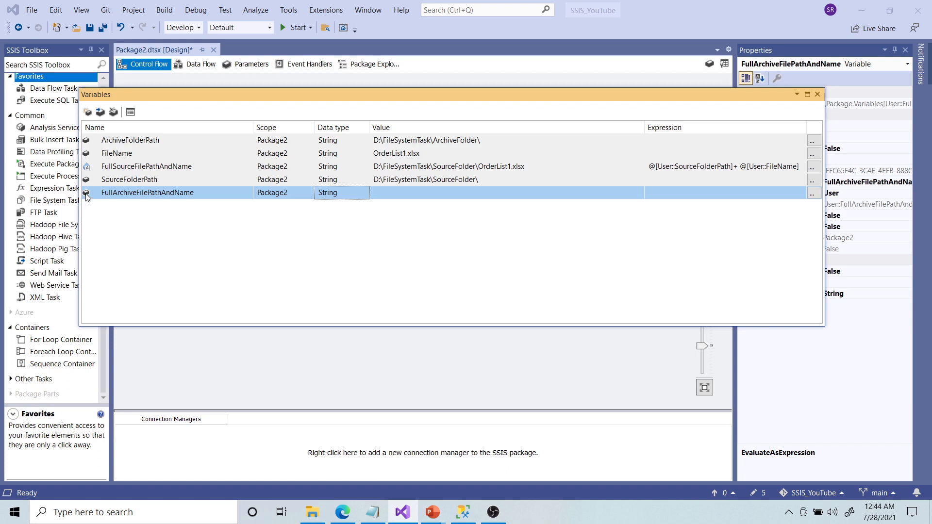
key("F4")
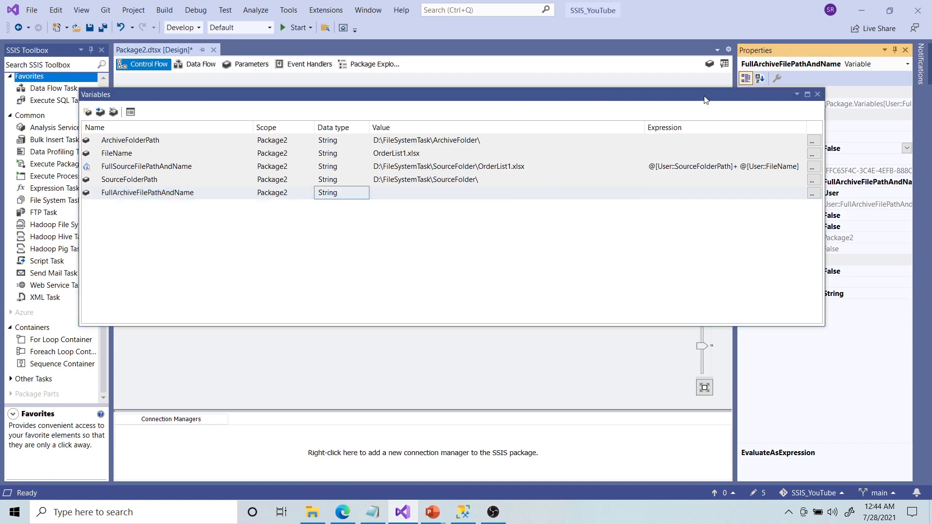
left_click_drag(690, 99, 642, 103)
left_click(861, 148)
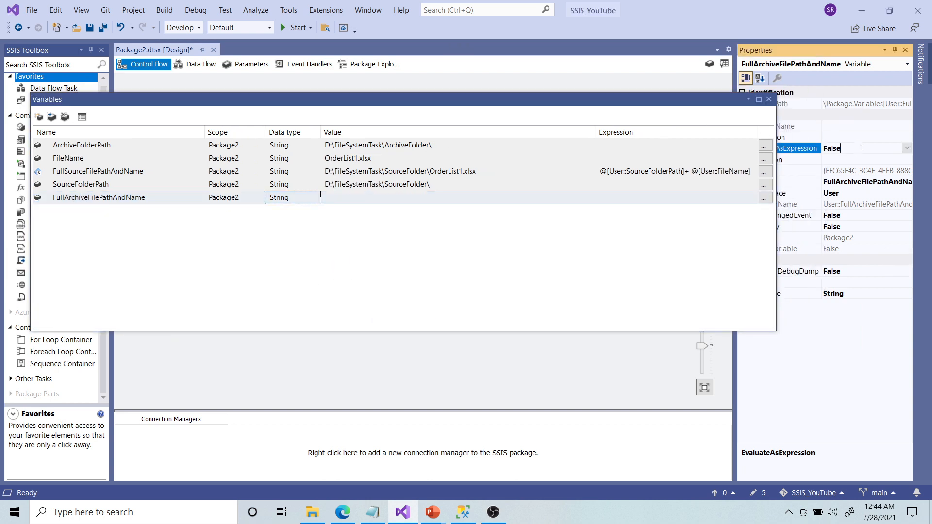
double_click(861, 148)
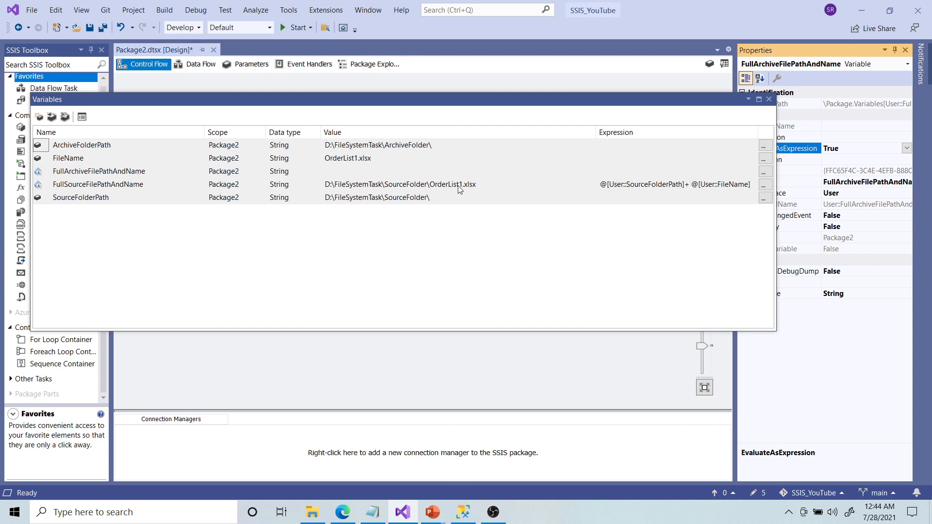
- Start the FullArchiveFilePathAndName expression with @[User::ArchiveFolderPath] in the Expression Builder and evaluate it
left_click(39, 174)
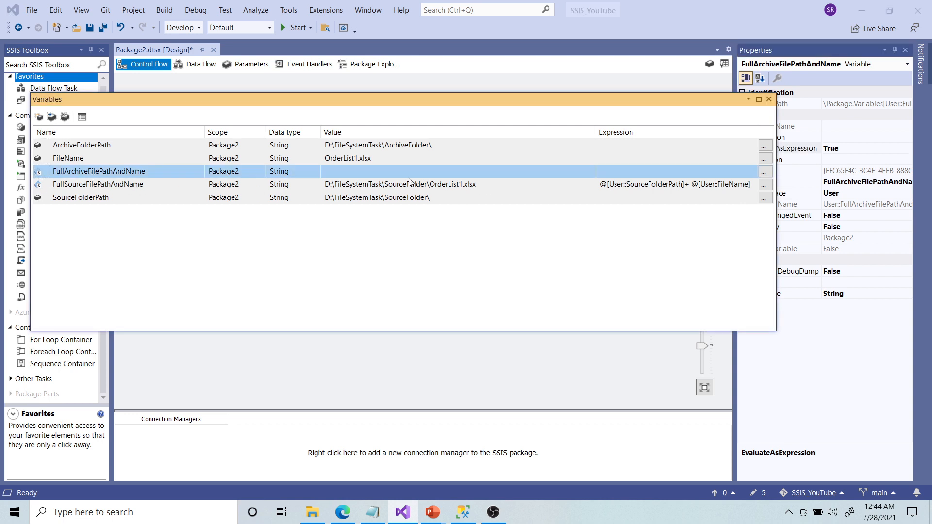
left_click(764, 173)
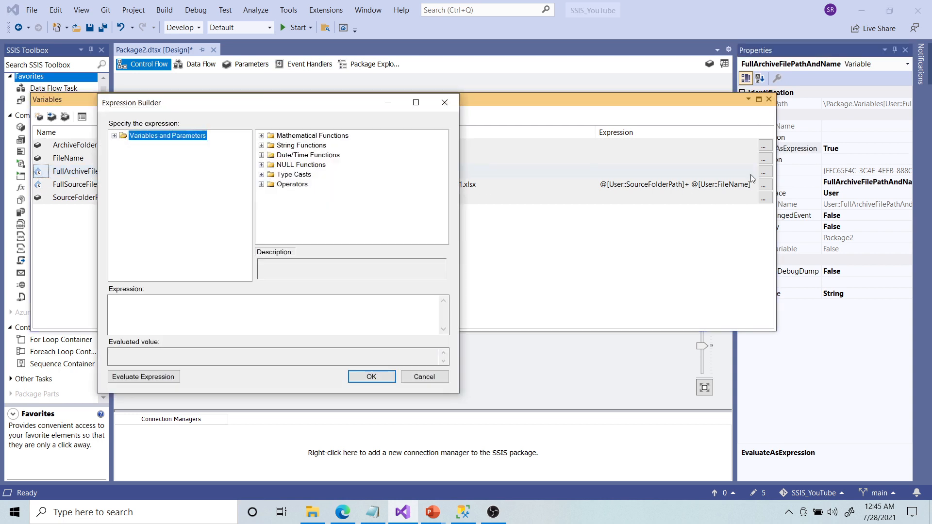
left_click_drag(283, 107, 501, 87)
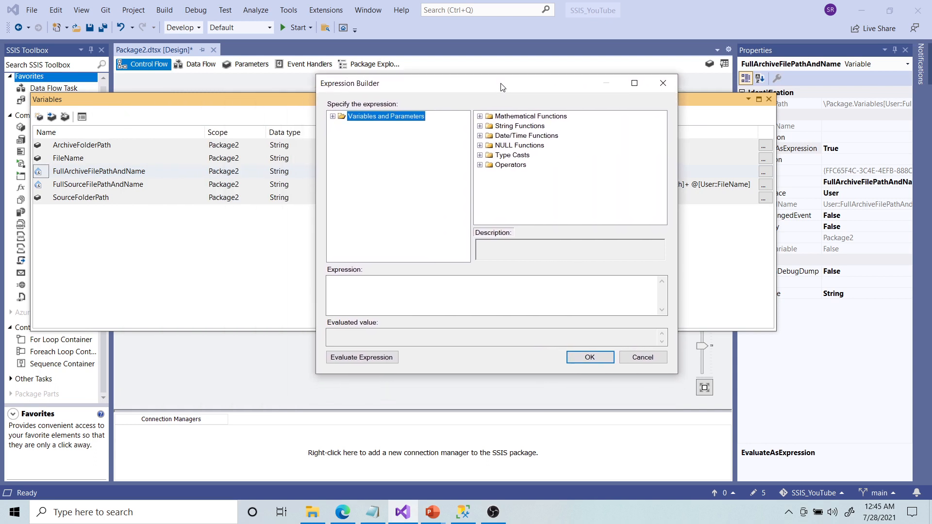
left_click(332, 116)
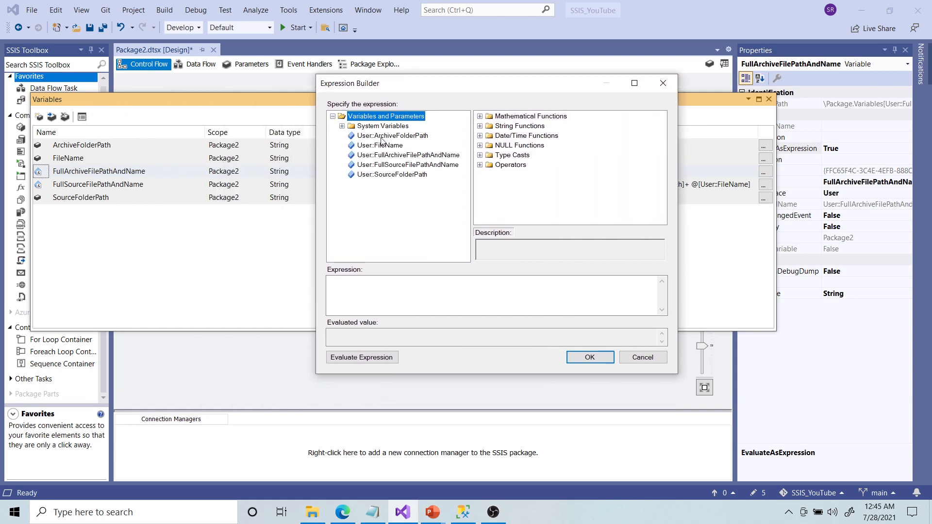
left_click(410, 296)
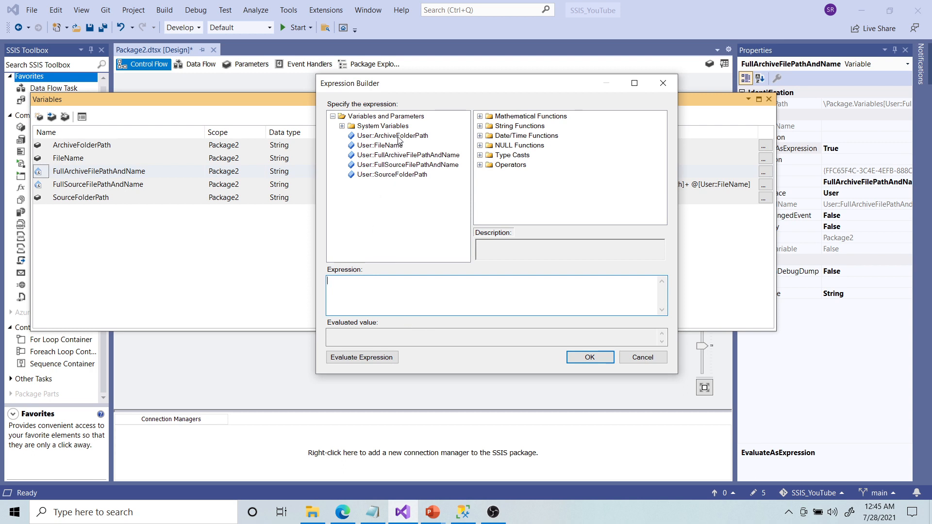
left_click_drag(397, 137, 411, 301)
left_click(361, 357)
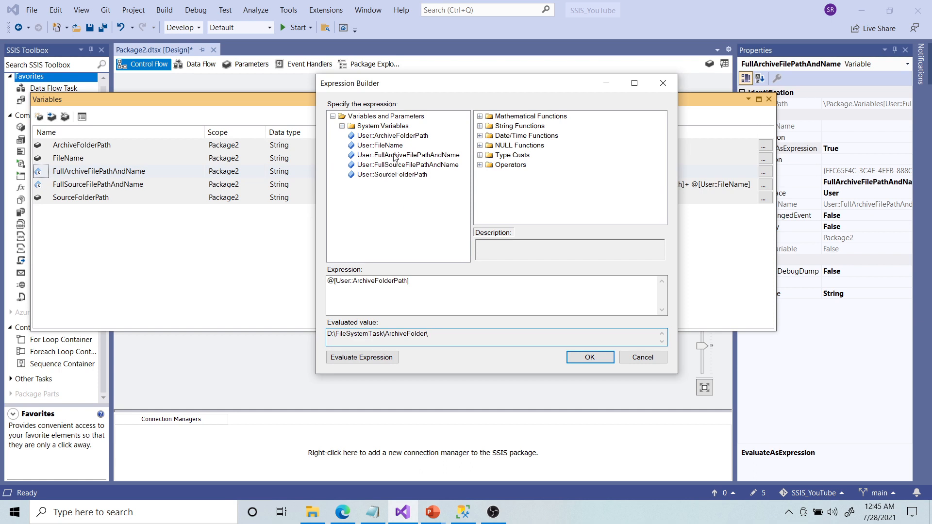
- Append +@[User::FileName] to the archive path expression, evaluate it and check the file name part of the result
left_click_drag(392, 145, 453, 289)
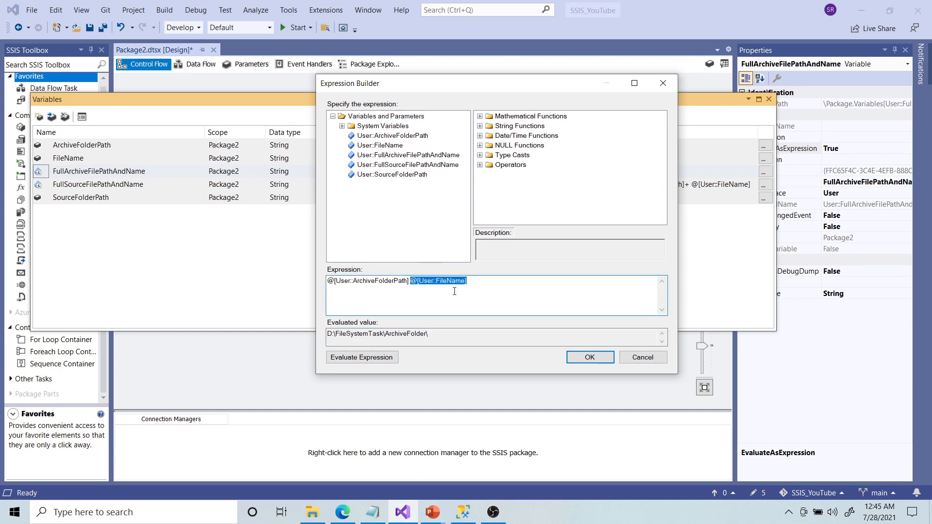
left_click(410, 280)
key("BackSpace")
type("+")
left_click(361, 357)
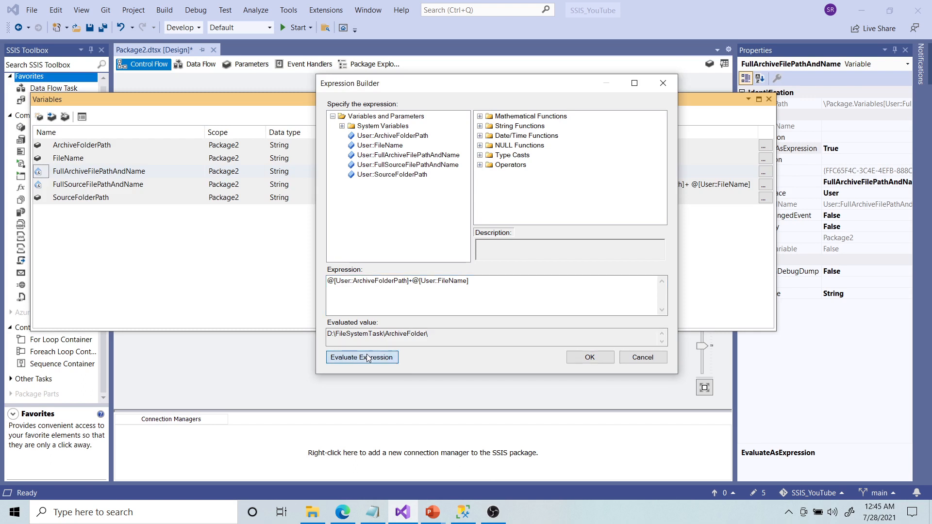
left_click_drag(485, 334, 329, 337)
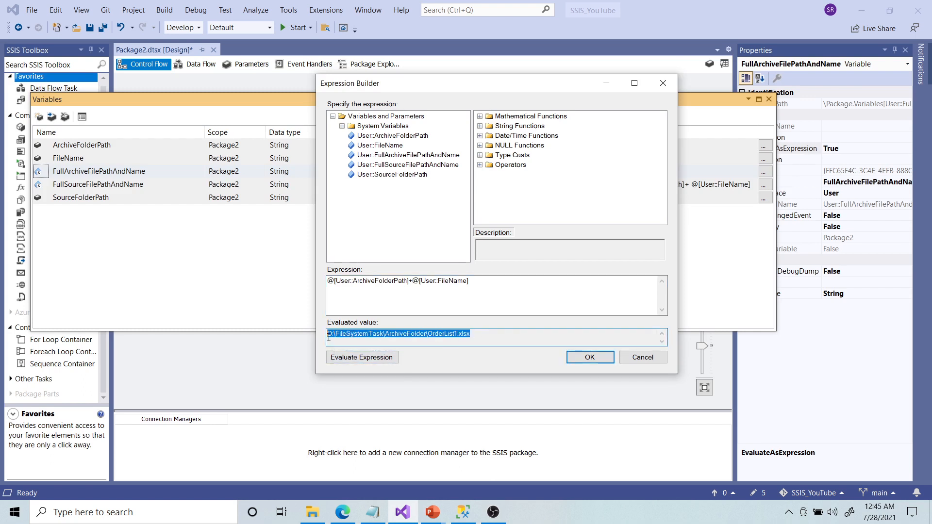
left_click(491, 335)
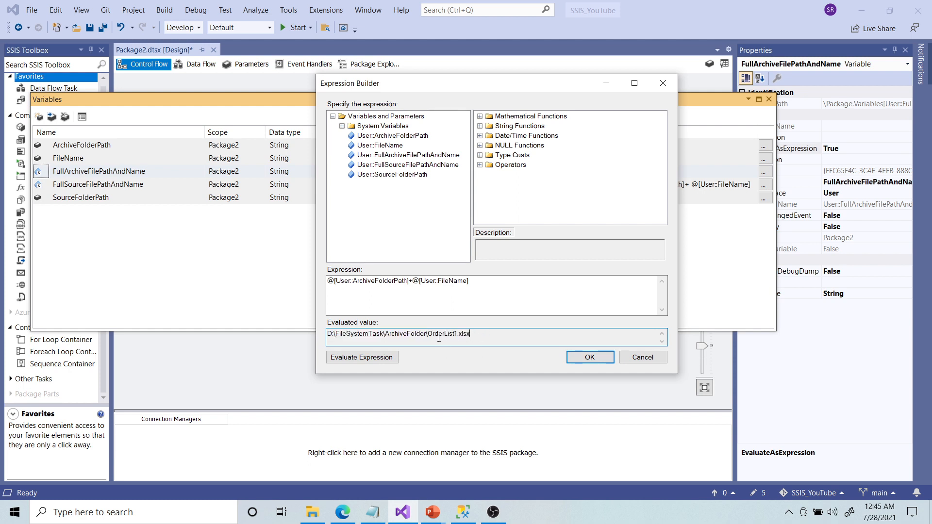
left_click_drag(430, 336, 502, 337)
- Replace @[User::FileName] in the archive expression with SUBSTRING(@[User::FileName] , 1 , FINDSTRING(@[User::FileName],".",1) - 1 ) and evaluate it
key("alt+Tab")
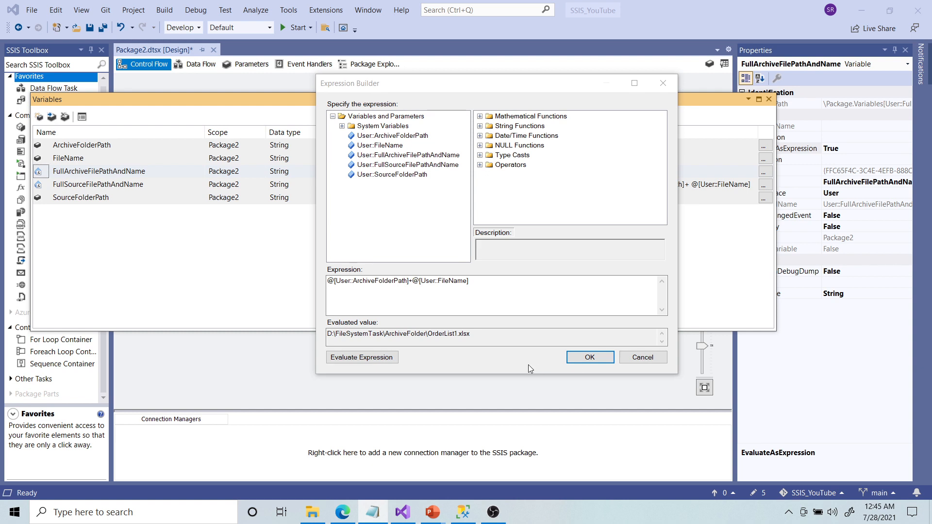
left_click_drag(412, 282, 480, 280)
type("SUBSTRING(@[User::FileName] , 1 , FINDSTRING(@[User::FileName],\".\",1) - 1 )")
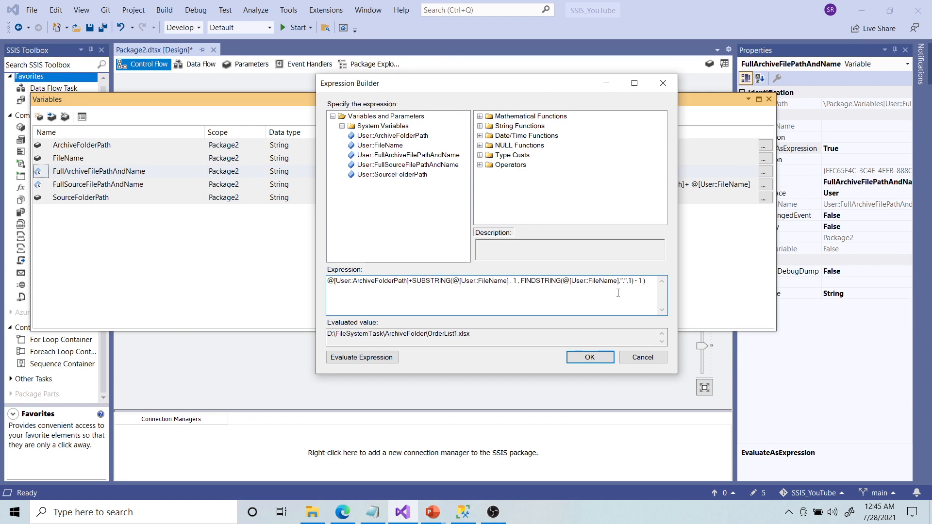
left_click(378, 361)
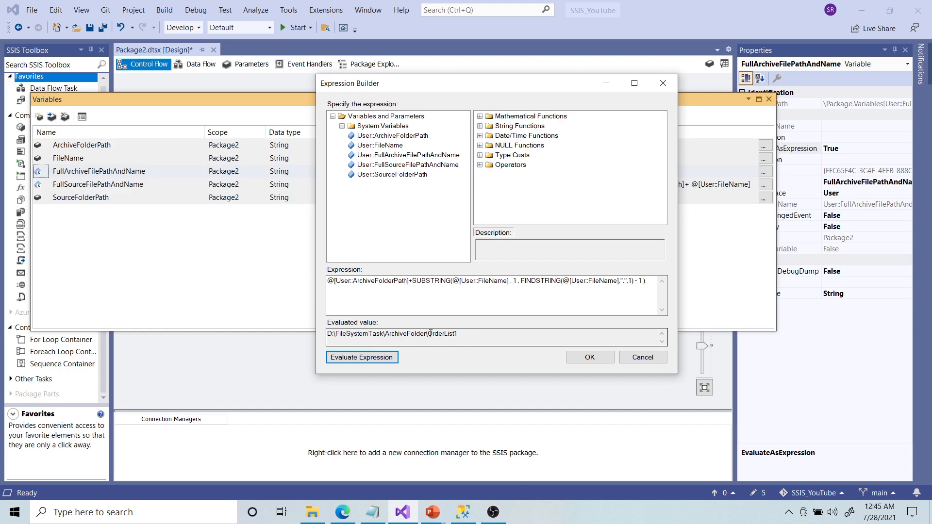
left_click_drag(430, 333, 458, 334)
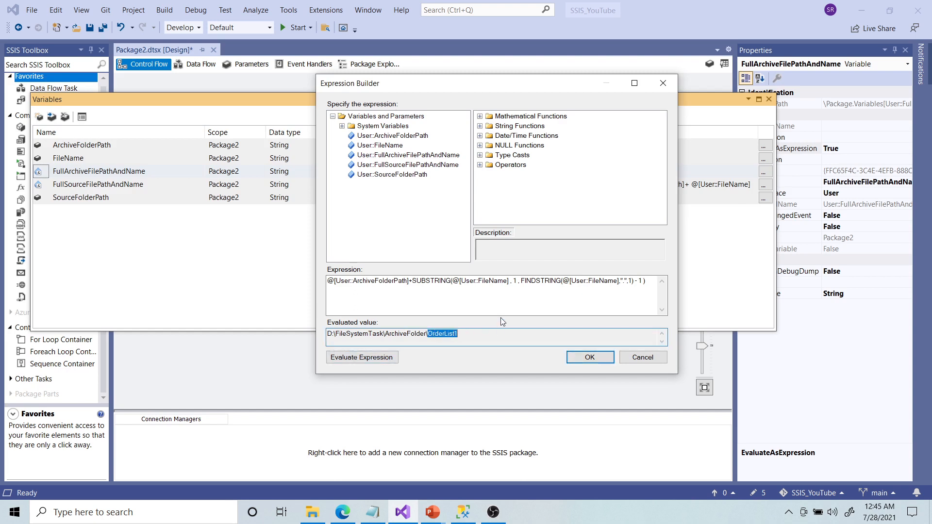
- Examine the SUBSTRING and FINDSTRING arguments in the archive expression against the file name in the evaluated path
left_click_drag(452, 283, 508, 284)
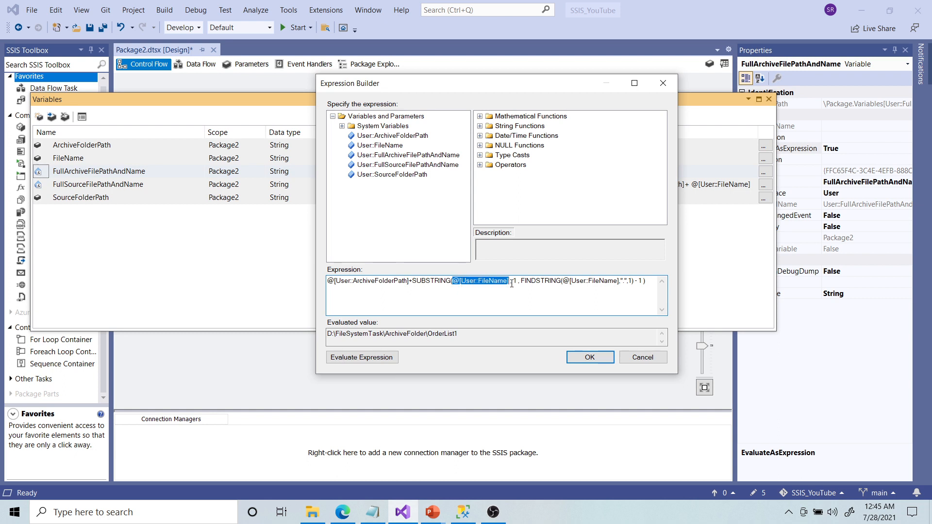
left_click(513, 282)
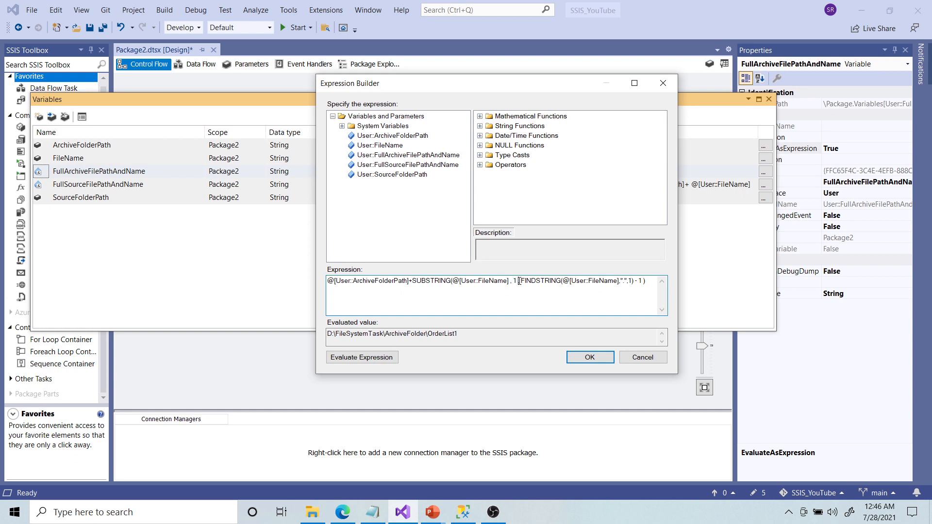
left_click_drag(517, 283, 617, 282)
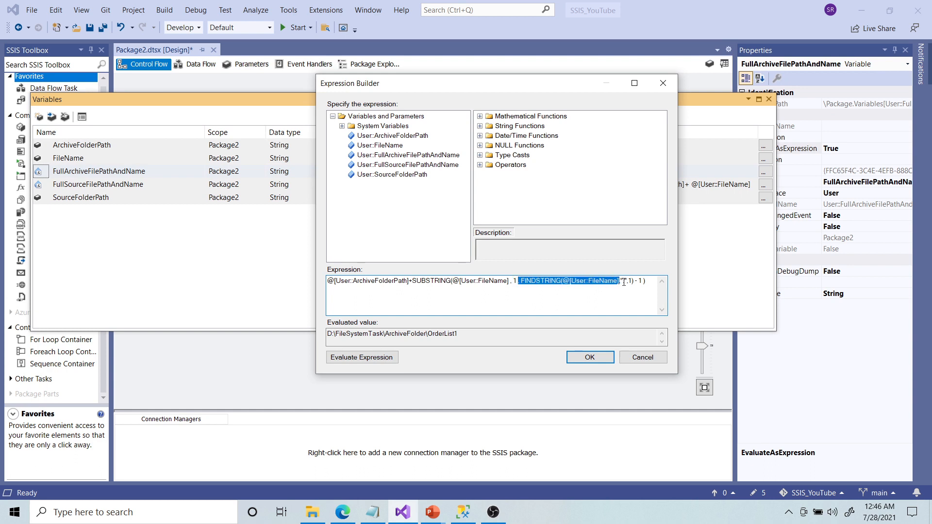
left_click(624, 283)
type(".")
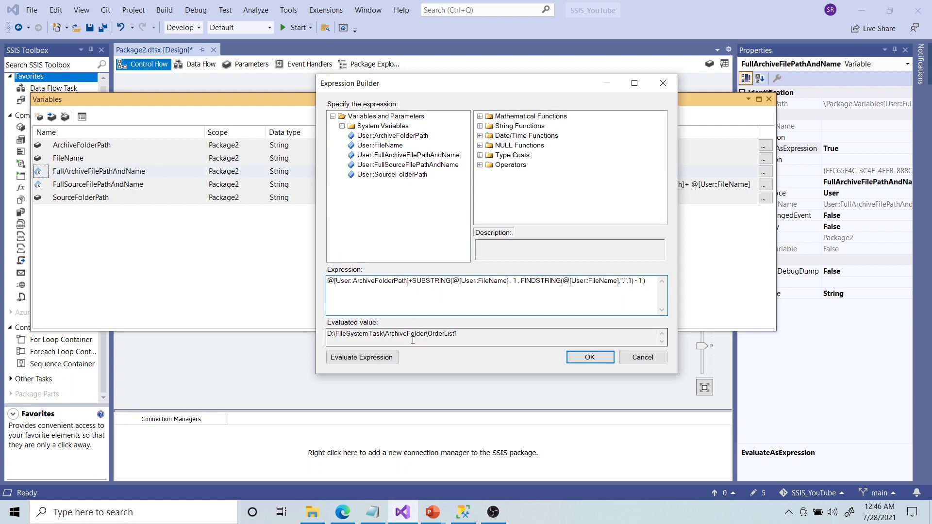
double_click(429, 335)
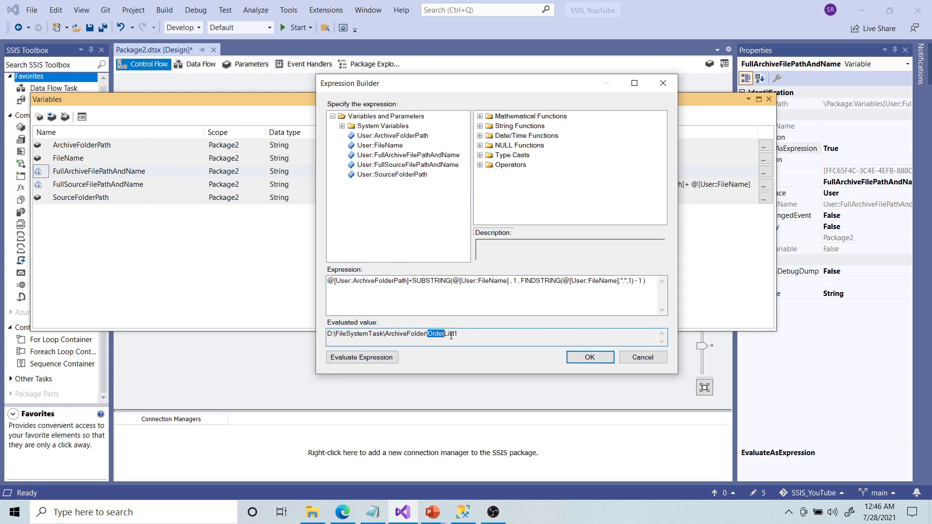
left_click(456, 335)
- Append +GETDATE() to the end of the archive path expression and try to evaluate it
left_click(646, 283)
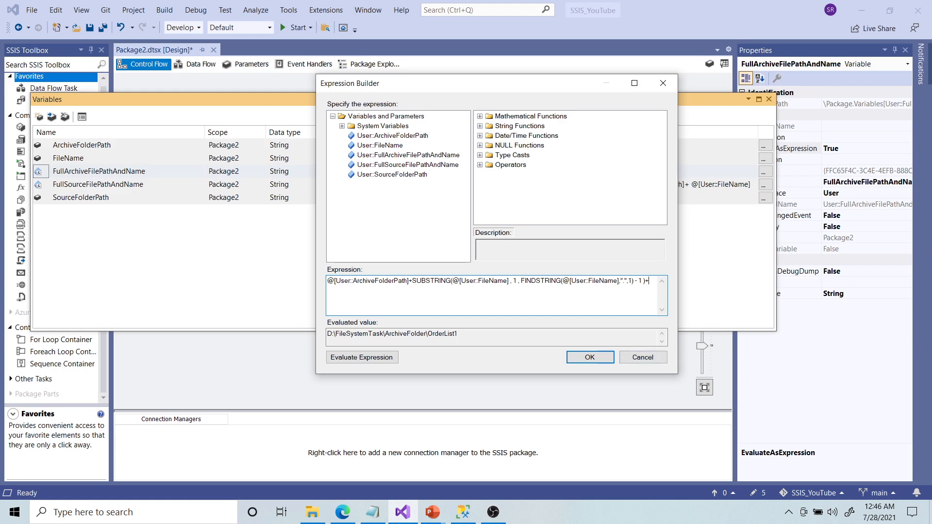
type("GETDATE(")
left_click(359, 357)
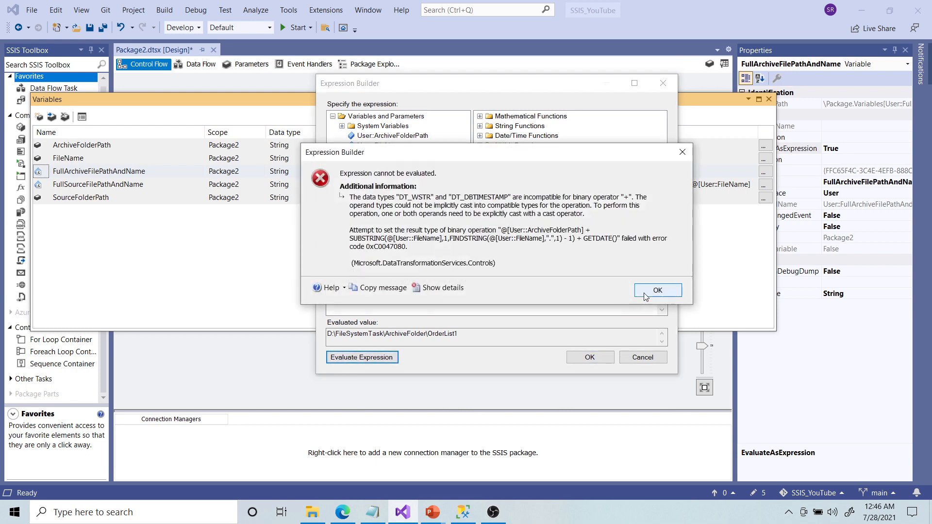
left_click(650, 290)
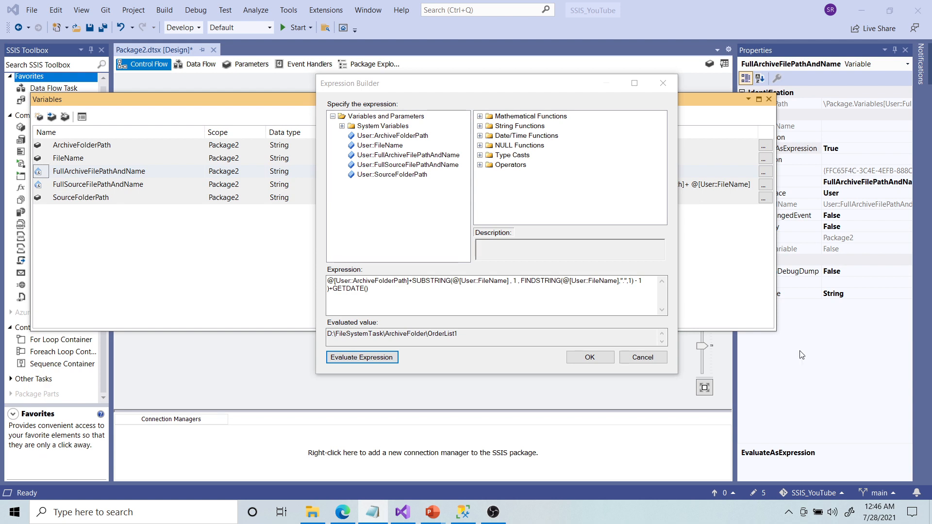
- Insert the cast (DT_STR, 29, 1252) before GETDATE(), evaluate the expression and examine the date and time part of the result
left_click(335, 290)
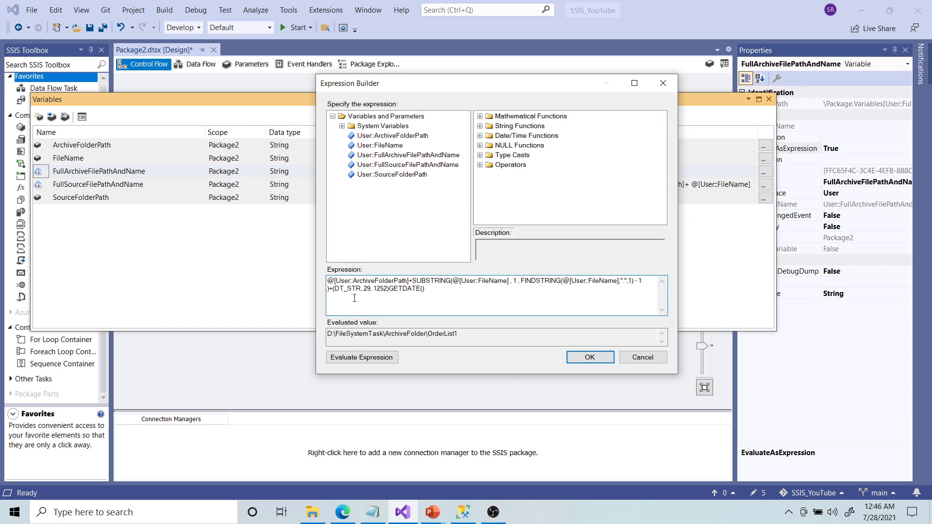
left_click(369, 357)
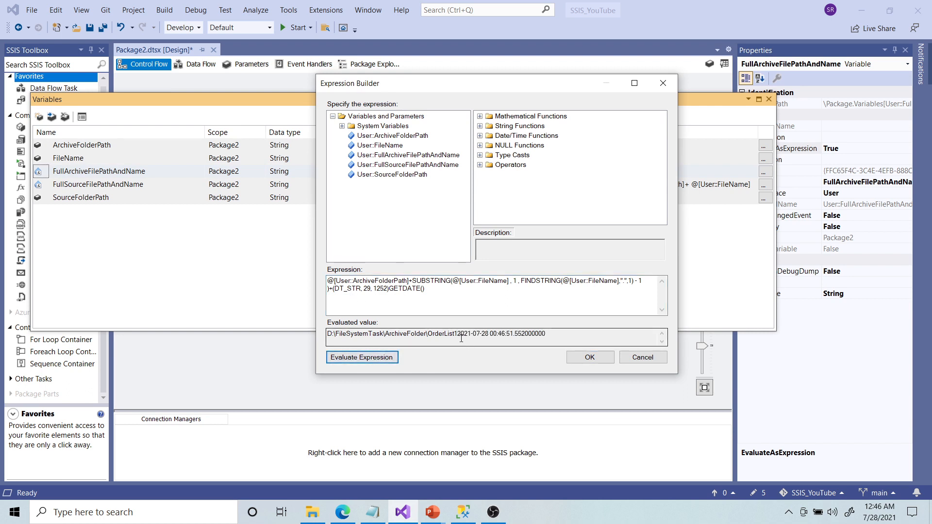
left_click_drag(457, 335, 552, 338)
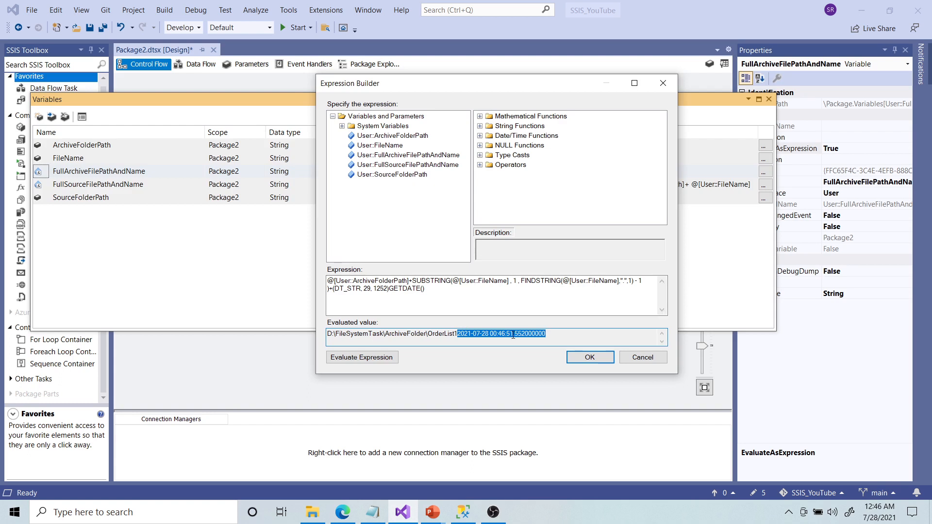
left_click(560, 333)
left_click_drag(557, 334, 471, 335)
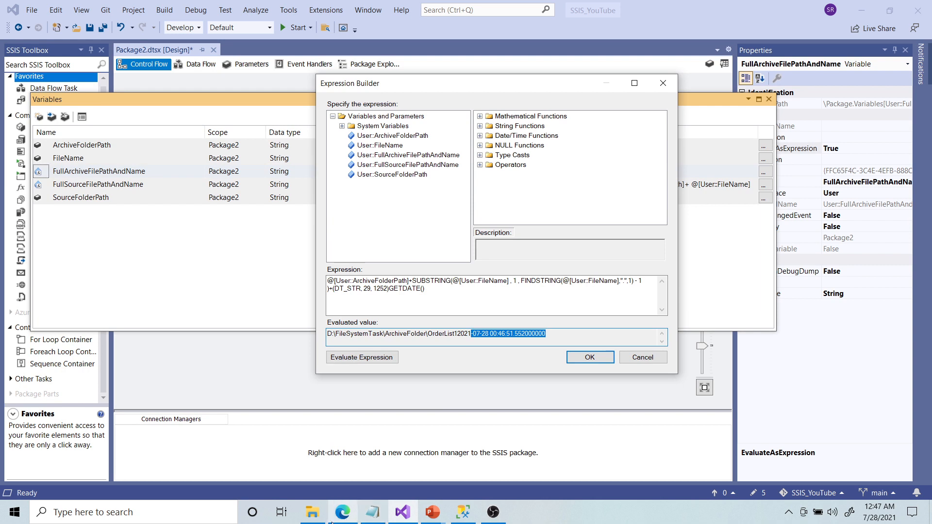
- Switch to File Explorer, check which characters are forbidden when renaming OrderList4.xlsx, and return to the evaluated archive path in Visual Studio
left_click(312, 513)
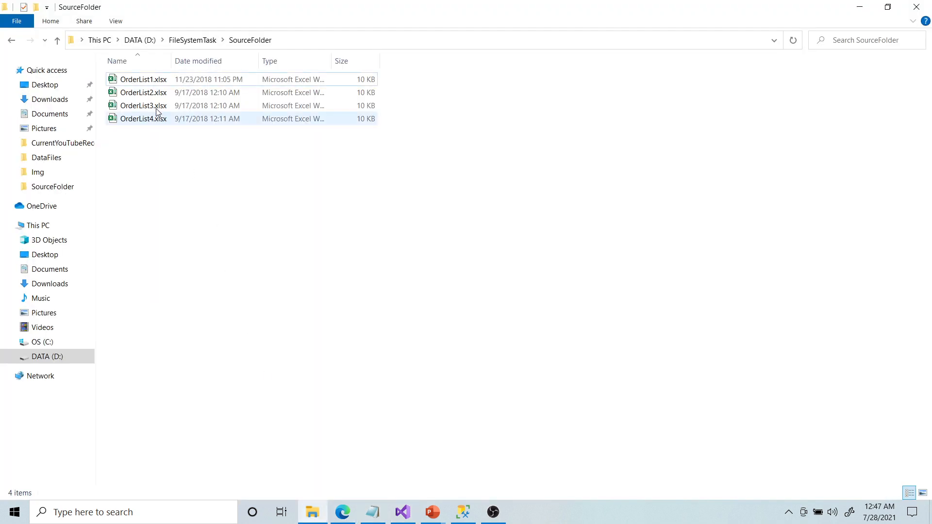
left_click(155, 126)
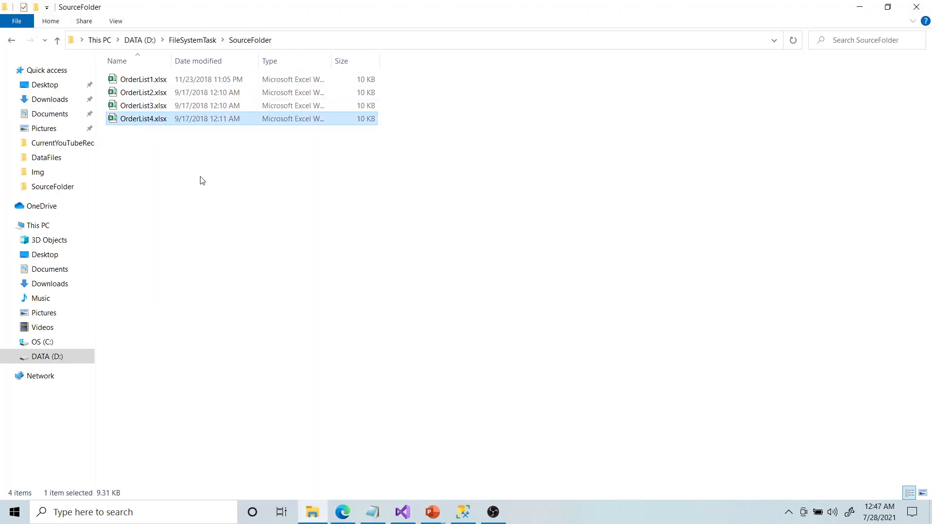
key("F2")
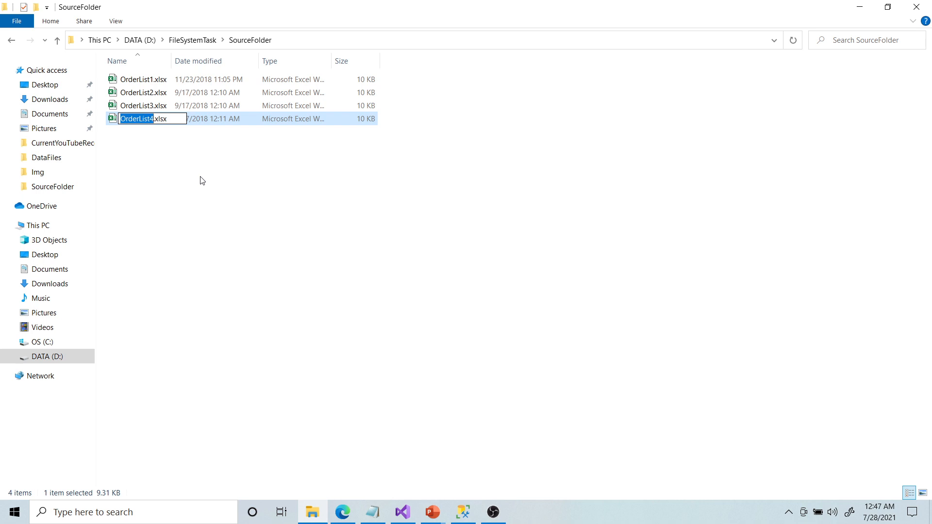
key("ctrl+c")
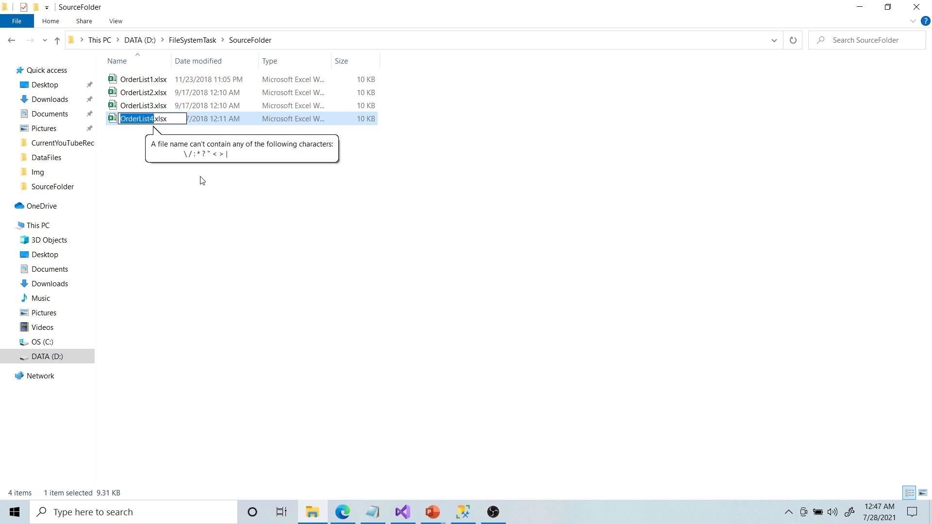
left_click(356, 268)
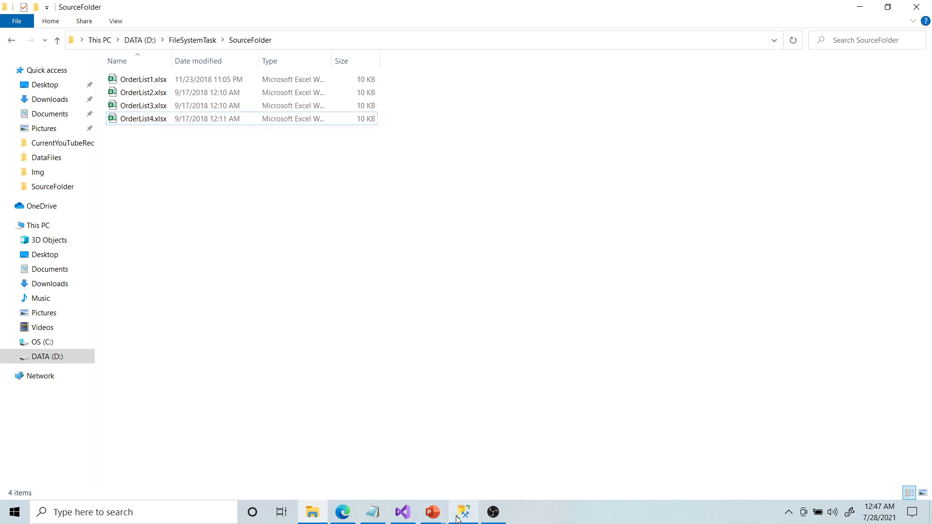
left_click(402, 512)
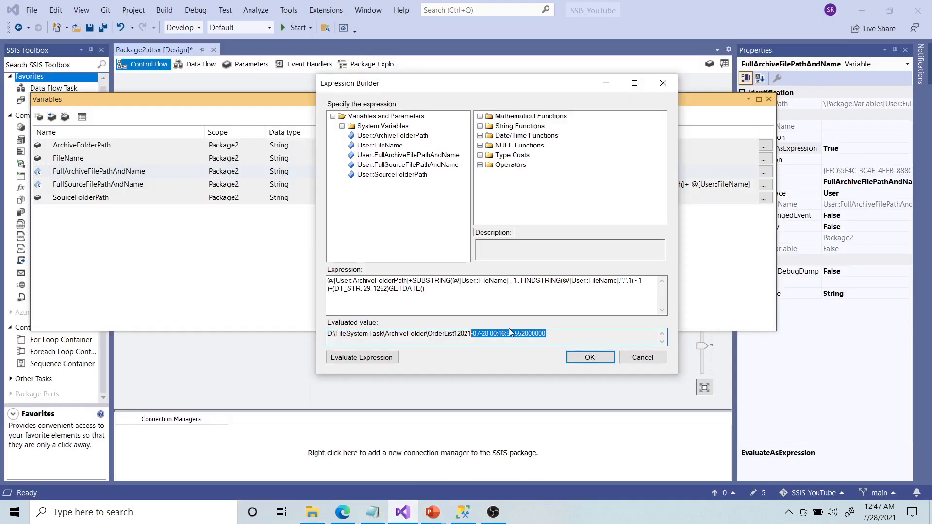
left_click(513, 344)
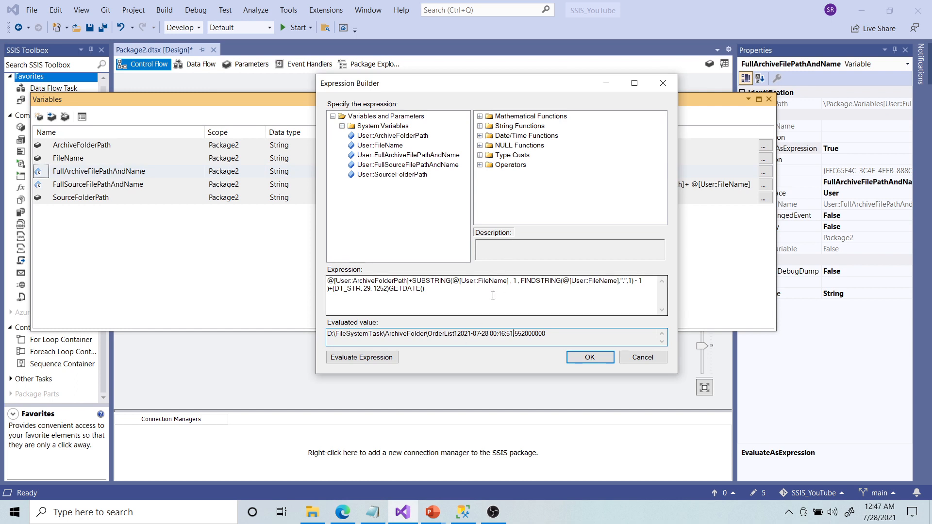
- Wrap (DT_STR, 29, 1252)GETDATE() in a REPLACE string function as its character expression in the archive path expression
left_click(480, 125)
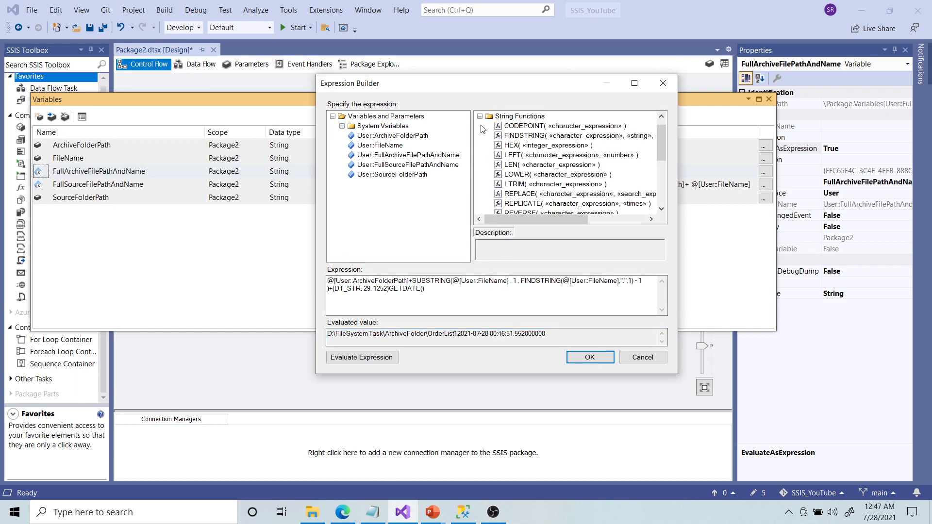
left_click(528, 194)
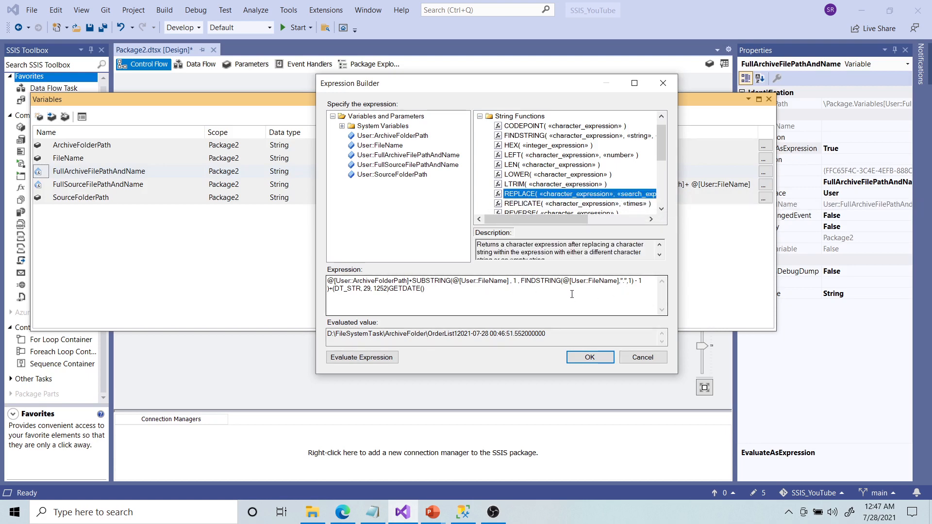
left_click_drag(333, 289, 426, 293)
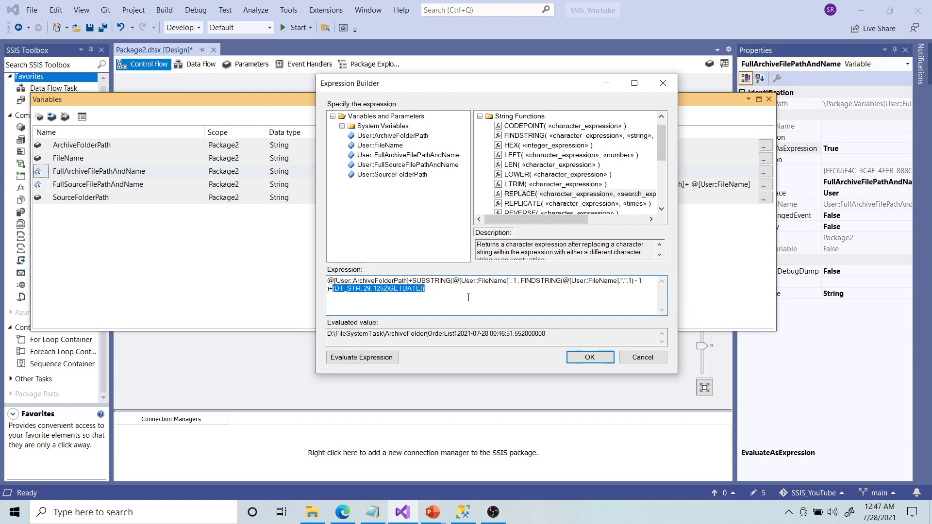
key("Delete")
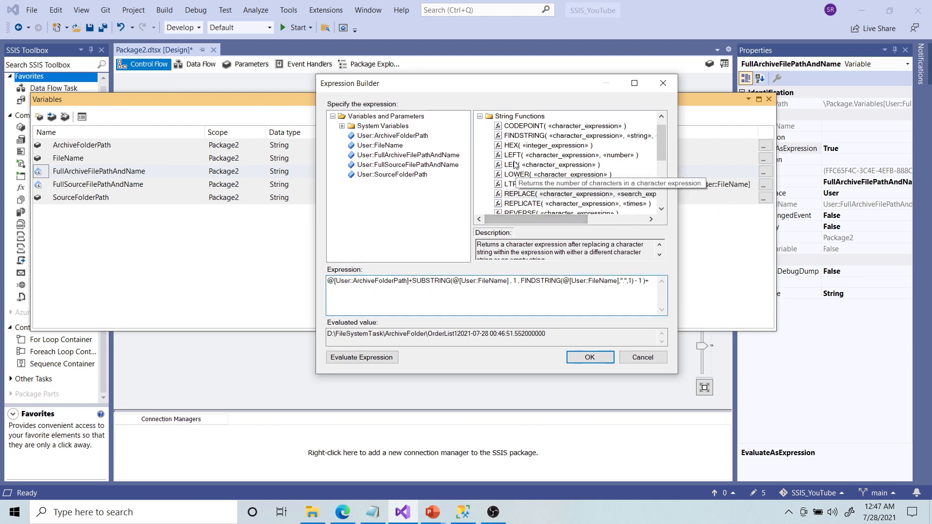
left_click_drag(512, 193, 651, 285)
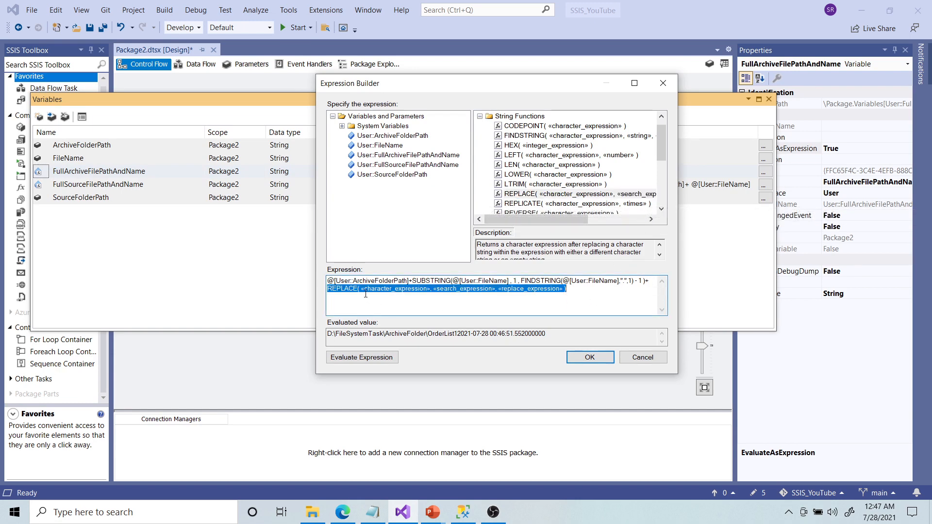
left_click_drag(360, 288, 431, 289)
key("ctrl+v")
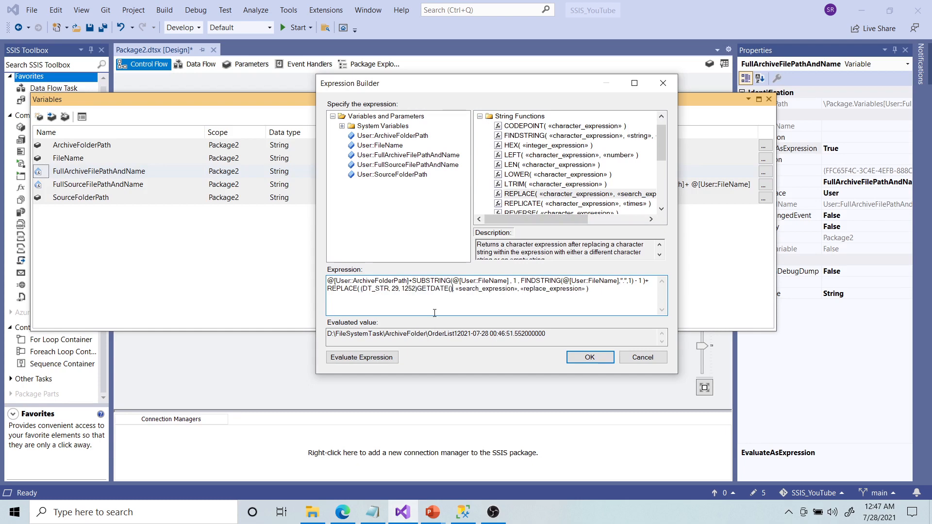
- Replace the REPLACE function's «search_expression» placeholder with ":"
key("Right")
key("Right")
key("shift+Right")
key("Left")
key("shift+Right")
key("shift+Right")
key("shift+Right")
key("shift+Right")
key("shift+Right")
key("shift+Right")
key("shift+Right")
key("shift+Right")
key("shift+Right")
key("shift+Right")
key("shift+Right")
key("shift+Right")
key("shift+Right")
key("shift+Right")
key("shift+Right")
key("shift+Right")
key("shift+Right")
key("shift+Right")
key("shift+Right")
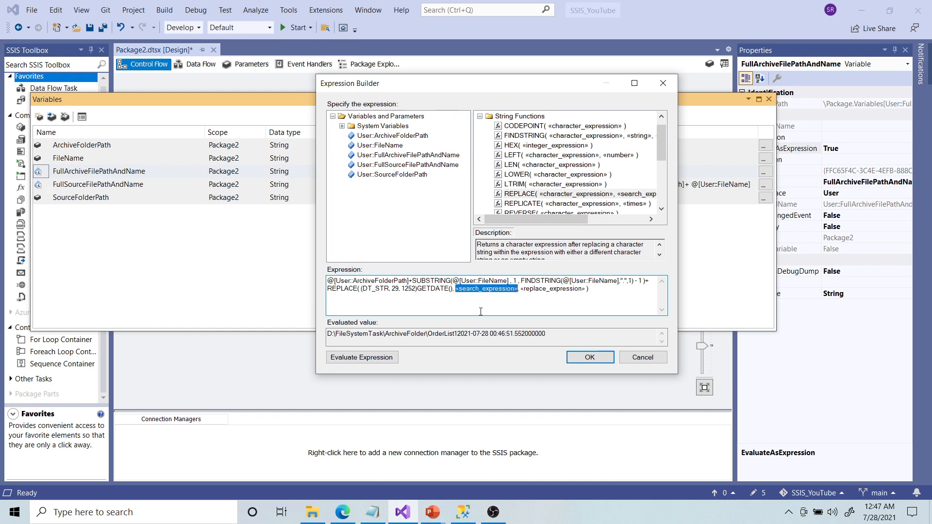
type("\"\"")
key("Left")
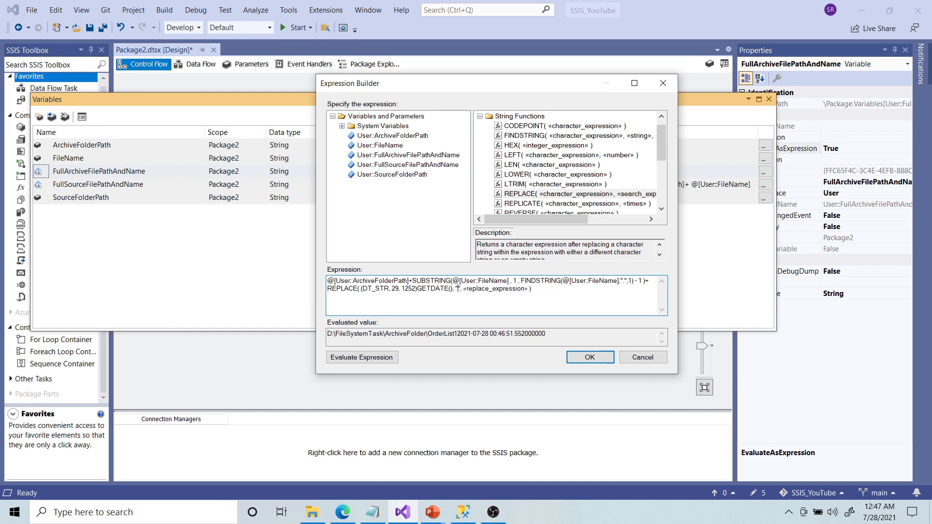
type(":")
- Set the REPLACE function's replacement argument to "_", evaluate the expression and check the seconds separator in the result
key("shift+Right")
key("shift+Right")
key("shift+Right")
key("shift+Right")
key("shift+Right")
key("shift+Right")
key("shift+Right")
key("shift+Right")
key("shift+Right")
key("shift+Right")
key("shift+Right")
key("shift+Right")
key("shift+Right")
key("shift+Right")
key("shift+Right")
key("shift+Right")
key("shift+Right")
key("shift+Right")
key("shift+Right")
key("shift+Right")
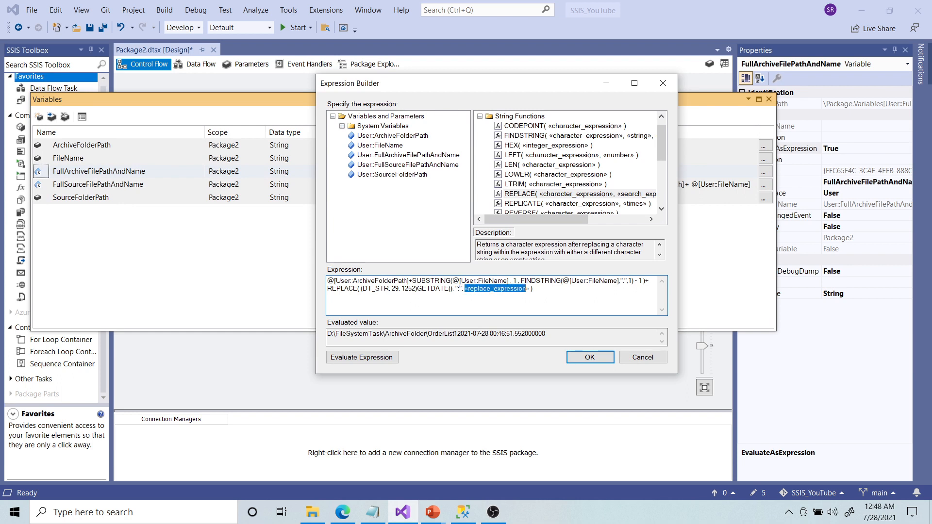
type("\", \"")
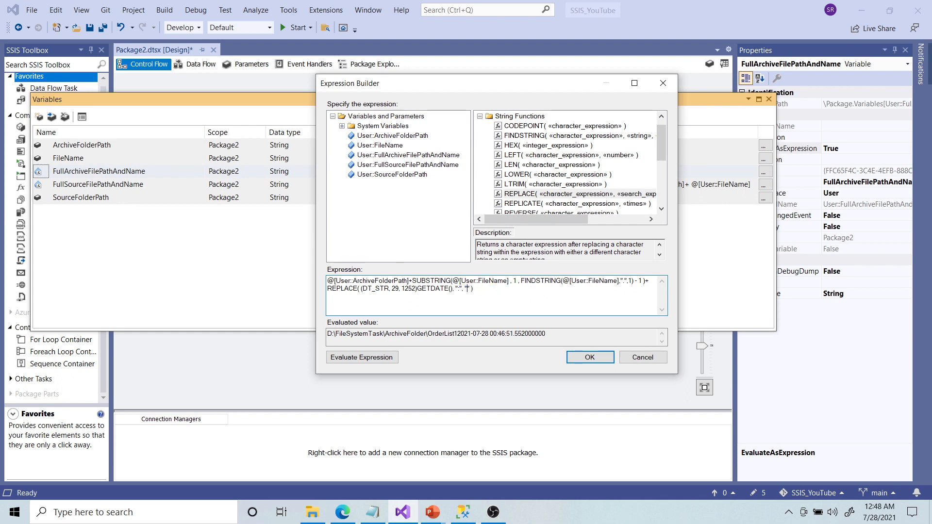
type("_")
left_click(362, 357)
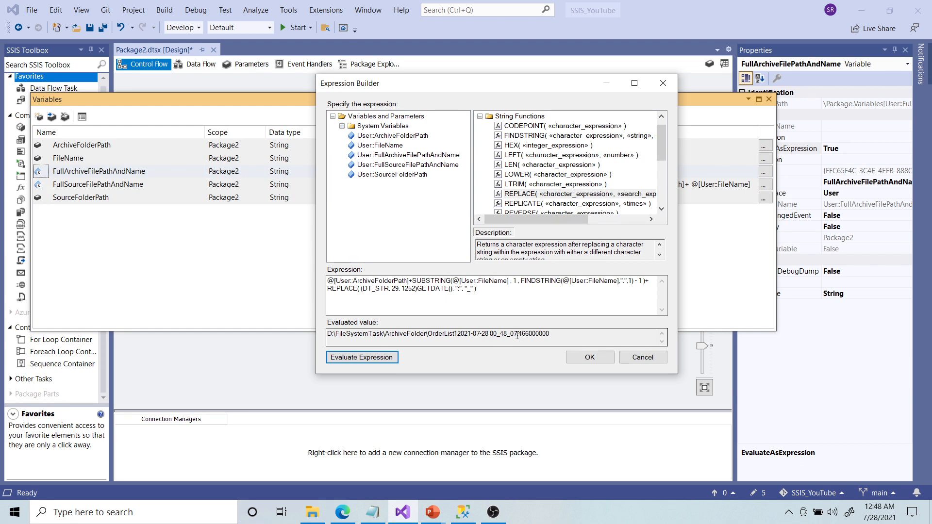
left_click_drag(517, 335, 520, 334)
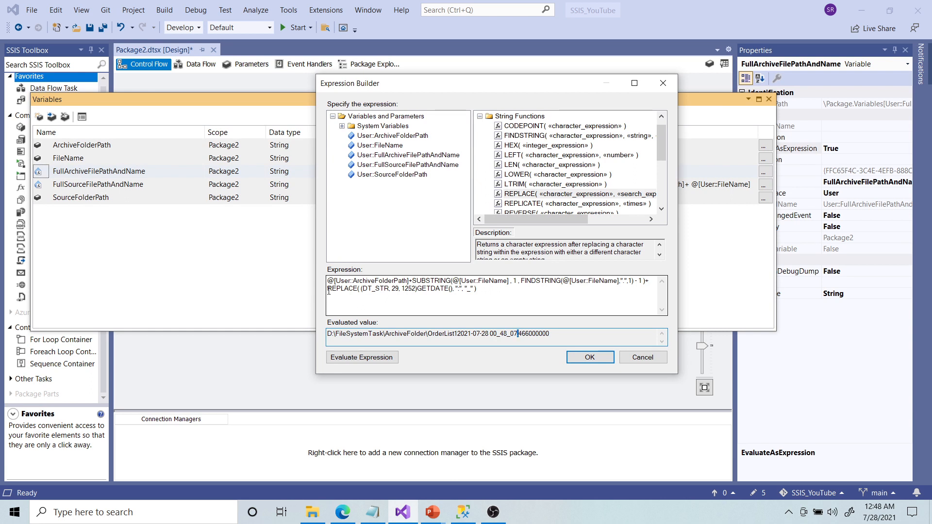
- Nest the existing REPLACE call inside a second REPLACE function as its character expression
left_click_drag(327, 289, 494, 295)
key("ctrl+c")
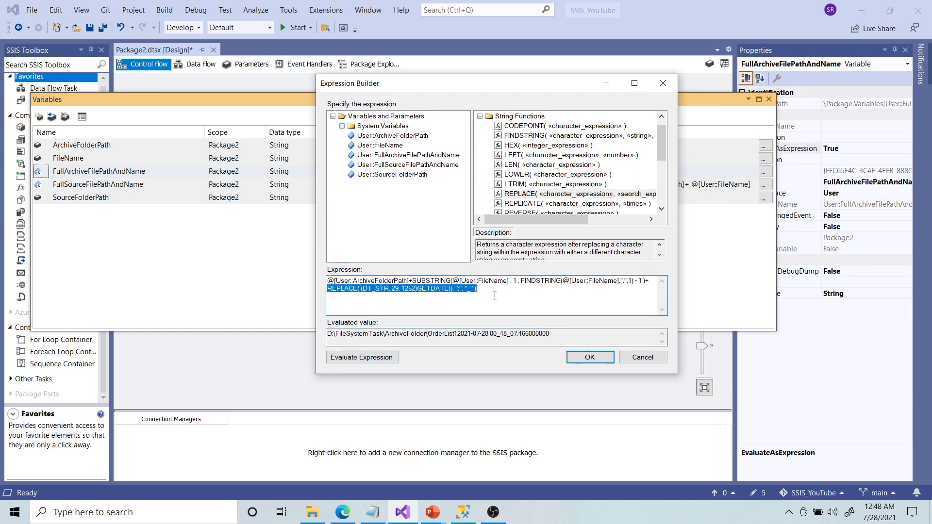
key("Delete")
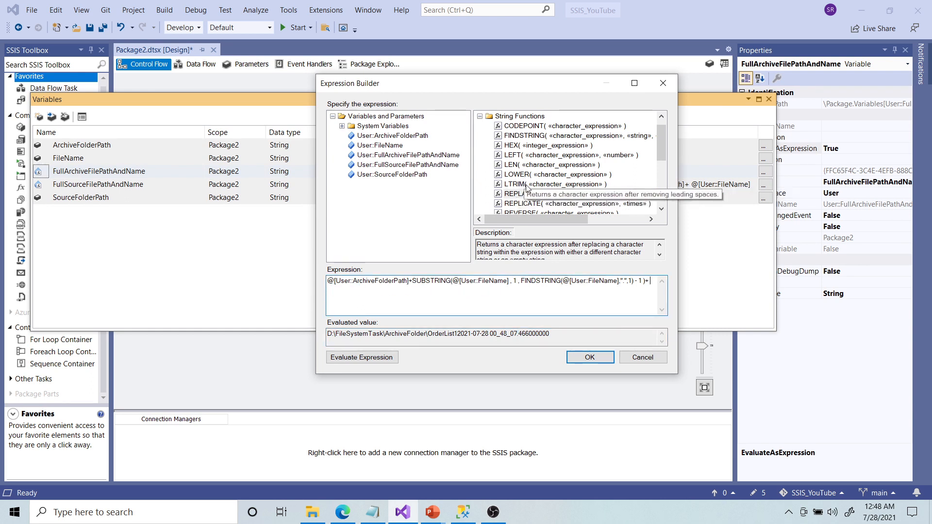
left_click_drag(520, 194, 656, 298)
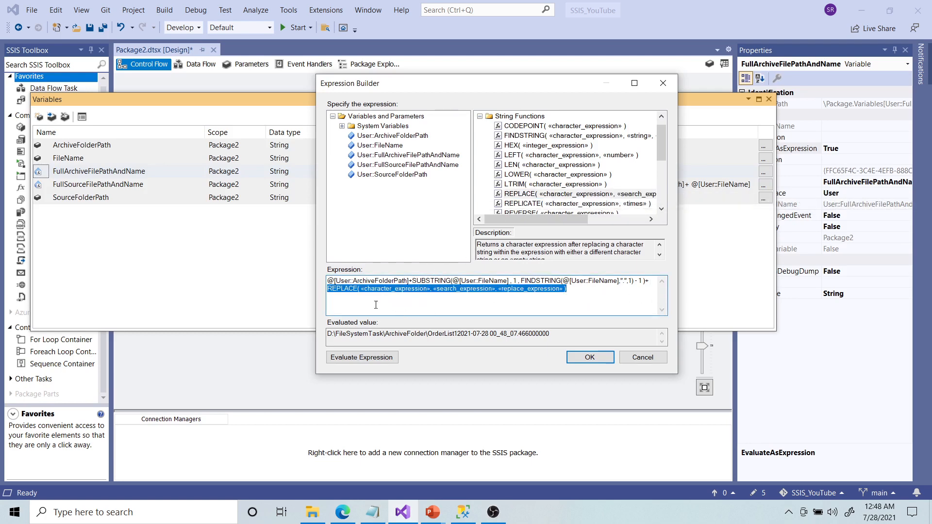
left_click_drag(361, 289, 430, 288)
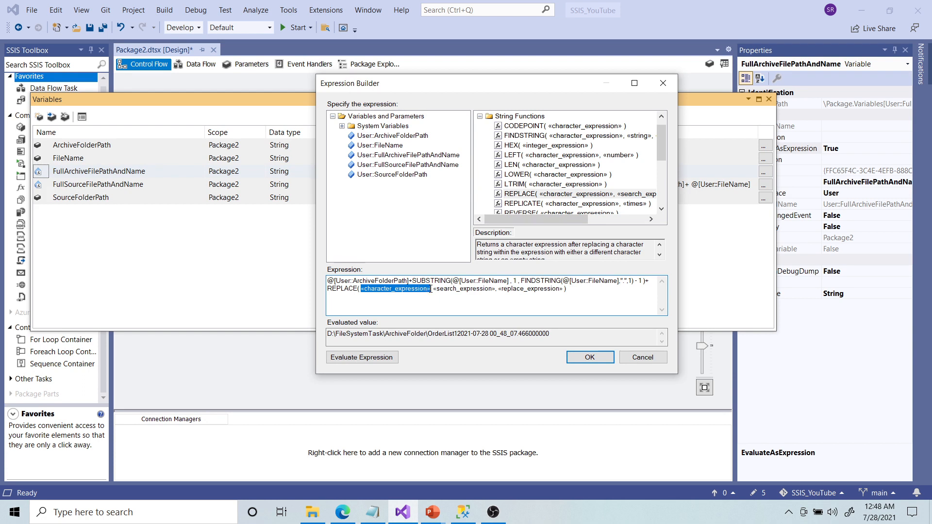
key("ctrl+v")
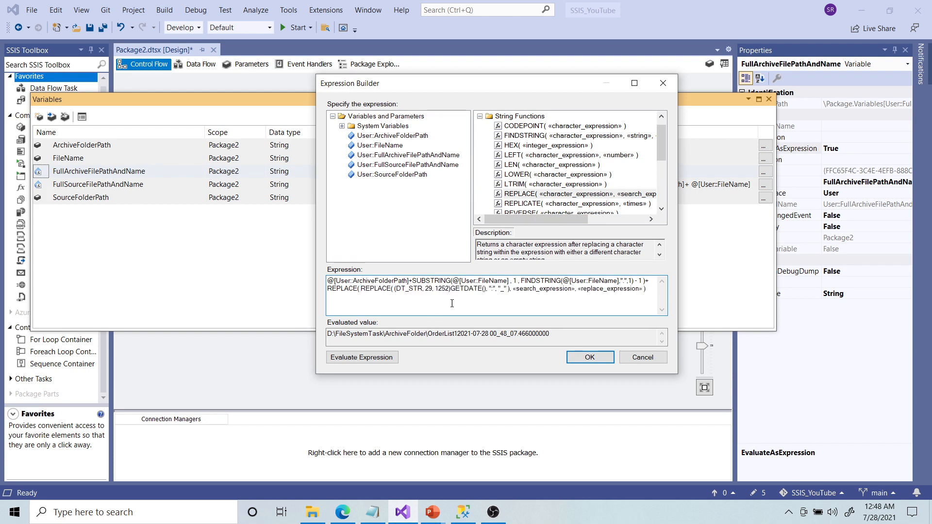
- Replace the outer REPLACE function's «search_expression» placeholder with "."
left_click_drag(512, 288, 516, 288)
key("Left")
key("shift+Right")
key("shift+Right")
key("shift+Right")
key("shift+Right")
key("shift+Right")
key("shift+Right")
key("shift+Right")
key("shift+Right")
key("shift+Right")
key("shift+Right")
key("shift+Right")
key("shift+Right")
key("shift+Right")
key("shift+Right")
key("shift+Right")
key("shift+Right")
key("shift+Right")
key("shift+Right")
key("shift+Right")
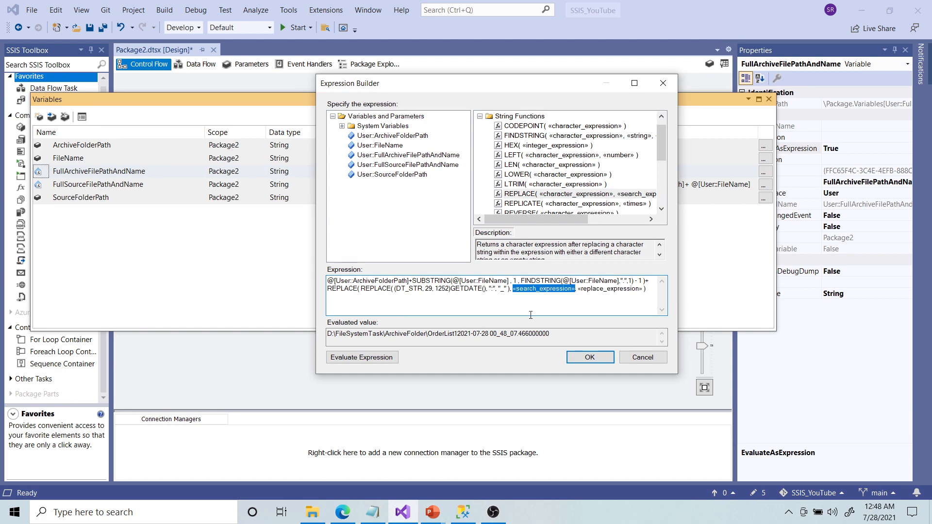
type("\" ), \".")
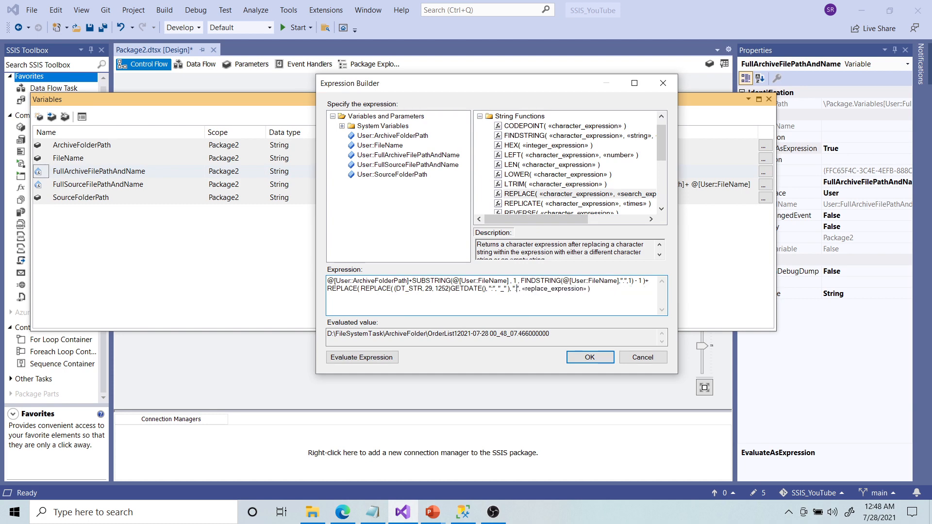
- Set the outer REPLACE function's replacement argument to "_", evaluate the expression and check the date separators in the result
key("shift+Right")
key("shift+Right")
key("shift+Right")
key("shift+Right")
key("shift+Right")
key("shift+Right")
key("shift+Right")
key("shift+Right")
key("shift+Right")
key("shift+Right")
key("shift+Right")
key("shift+Right")
key("shift+Right")
key("shift+Right")
key("shift+Right")
key("shift+Right")
key("shift+Right")
key("shift+Right")
key("shift+Right")
key("shift+Right")
type("\", \"_")
left_click(362, 357)
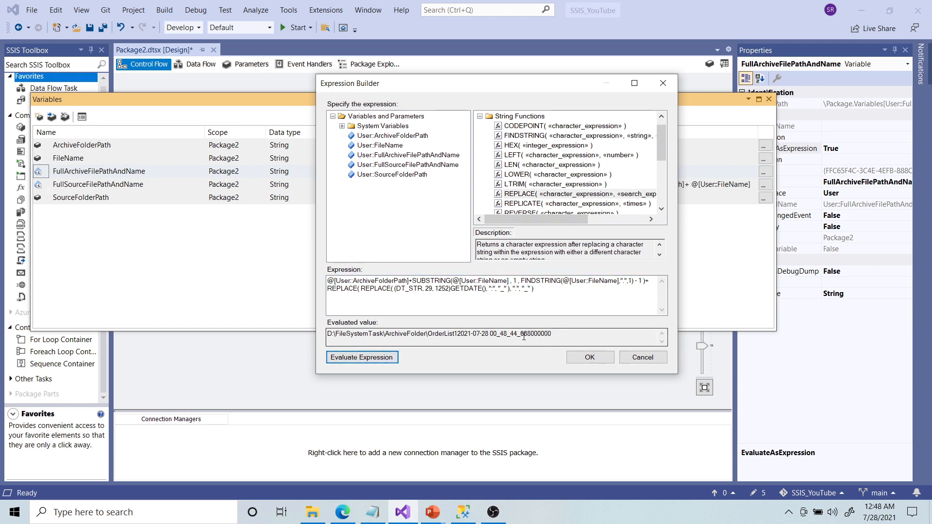
double_click(472, 335)
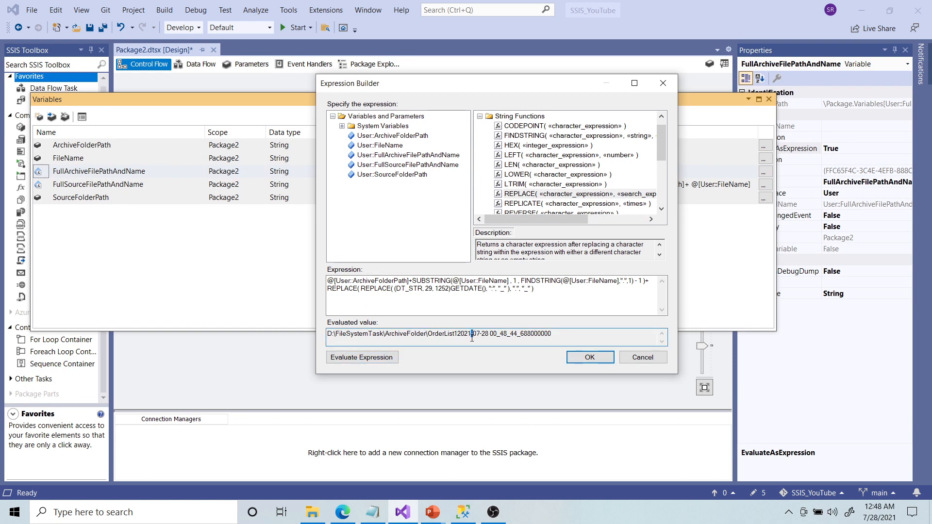
left_click(477, 337)
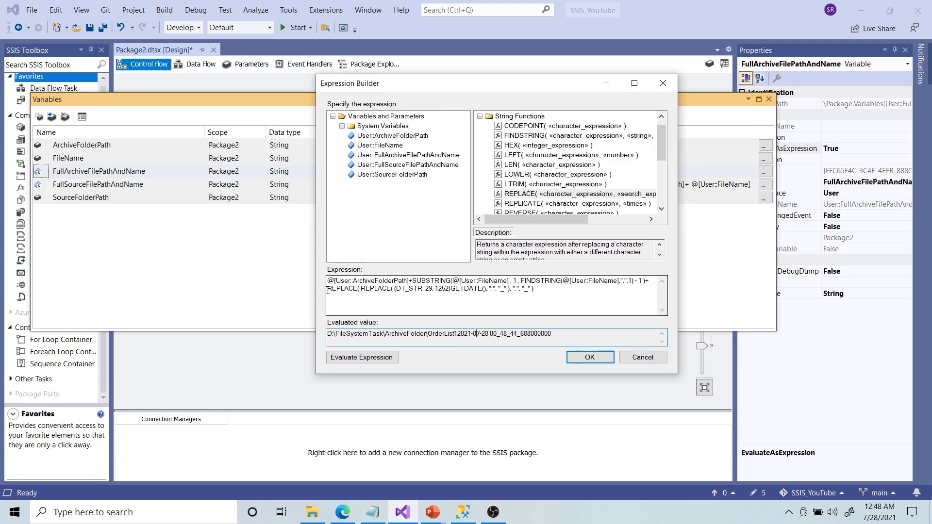
- Nest the two existing REPLACE calls inside a third REPLACE function as its character expression
left_click_drag(329, 290, 536, 291)
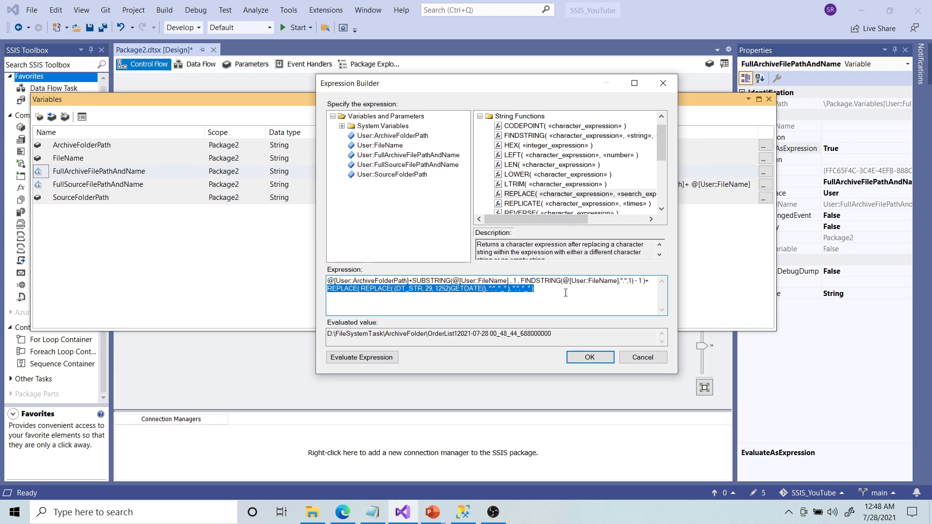
key("Delete")
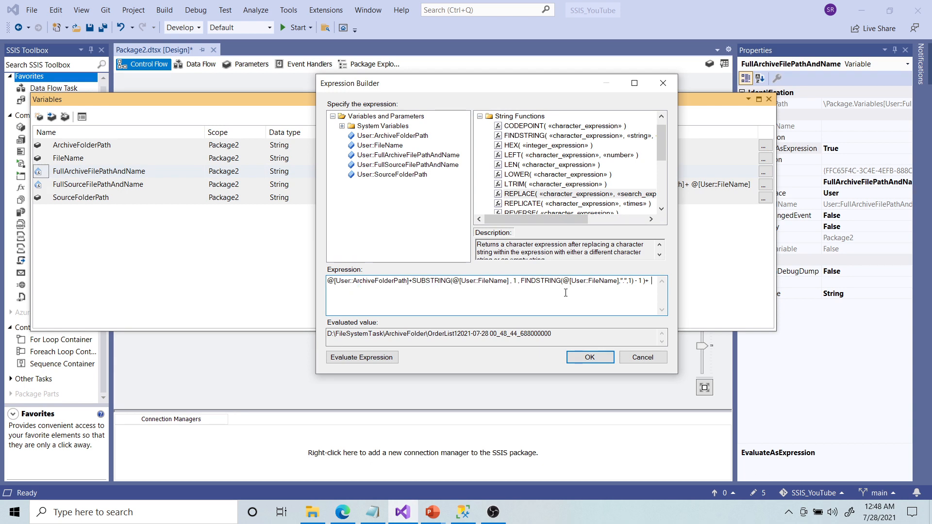
left_click_drag(522, 194, 650, 290)
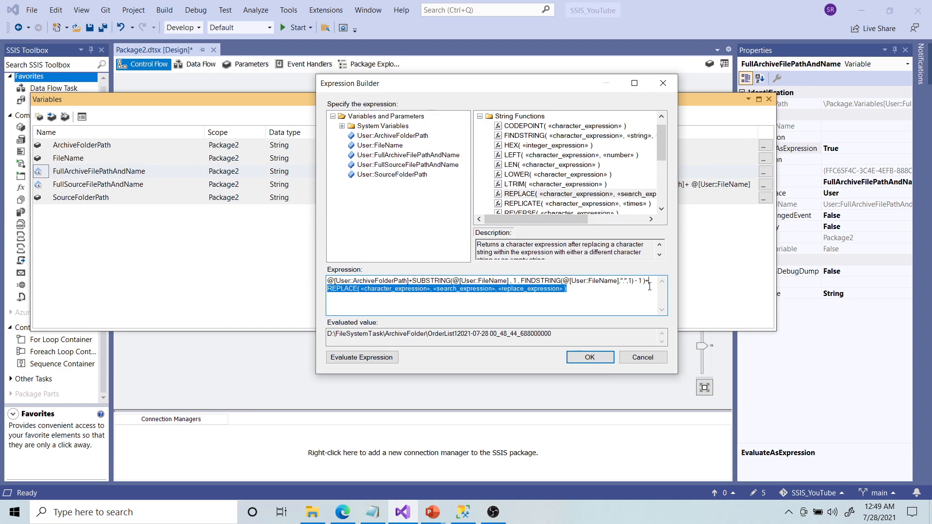
left_click(360, 295)
key("shift+Right")
key("shift+Right")
key("shift+Right")
key("shift+Right")
key("shift+Right")
key("shift+Right")
key("shift+Right")
key("shift+Right")
key("shift+Right")
key("shift+Right")
key("shift+Right")
key("shift+Right")
key("shift+Right")
key("shift+Right")
key("shift+Right")
key("shift+Right")
key("shift+Right")
key("shift+Right")
key("shift+Right")
key("shift+Right")
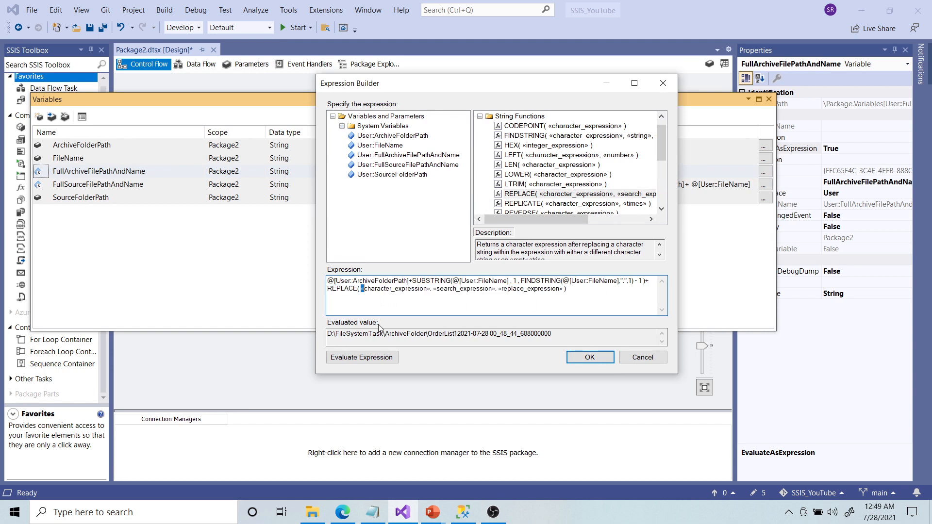
type("REPLACE( REPLACE( (DT_STR, 29, 1252)GETDATE(), \":\", \"_\" ), \".\", \"_\" )")
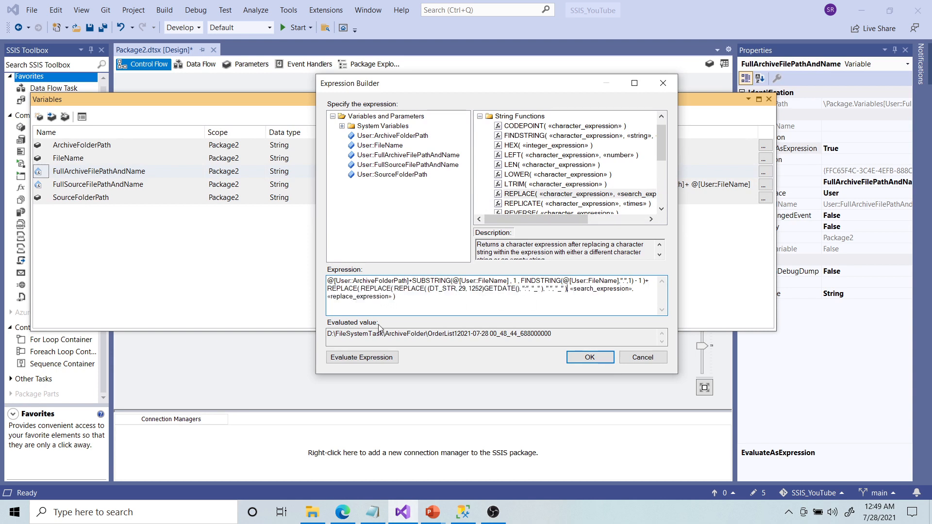
- Replace the outermost REPLACE function's «search_expression» placeholder with "-"
key("shift+Right")
key("shift+Right")
key("shift+Right")
key("shift+Right")
key("shift+Right")
key("shift+Right")
key("shift+Right")
key("shift+Right")
key("shift+Right")
key("shift+Right")
key("shift+Right")
key("shift+Right")
key("shift+Right")
key("shift+Right")
key("shift+Right")
key("shift+Right")
key("shift+Right")
key("shift+Right")
key("shift+Right")
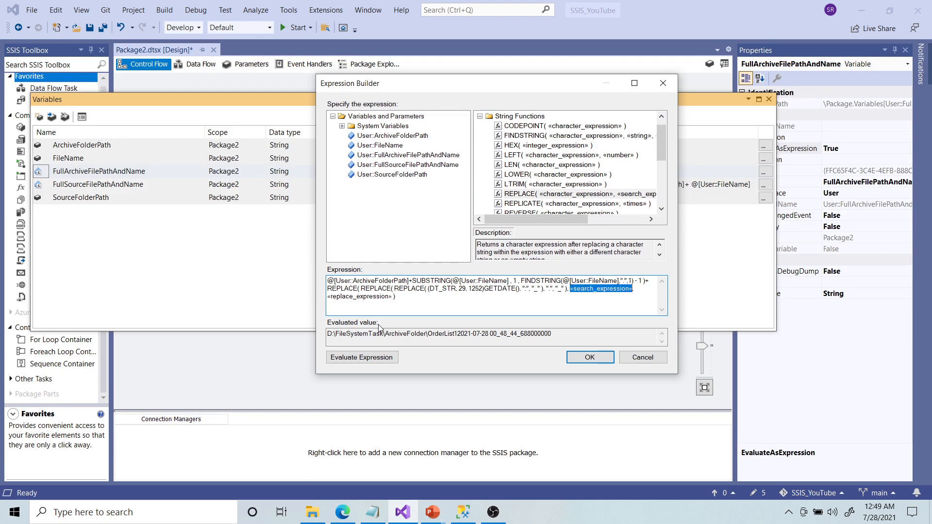
type("\" ), \"")
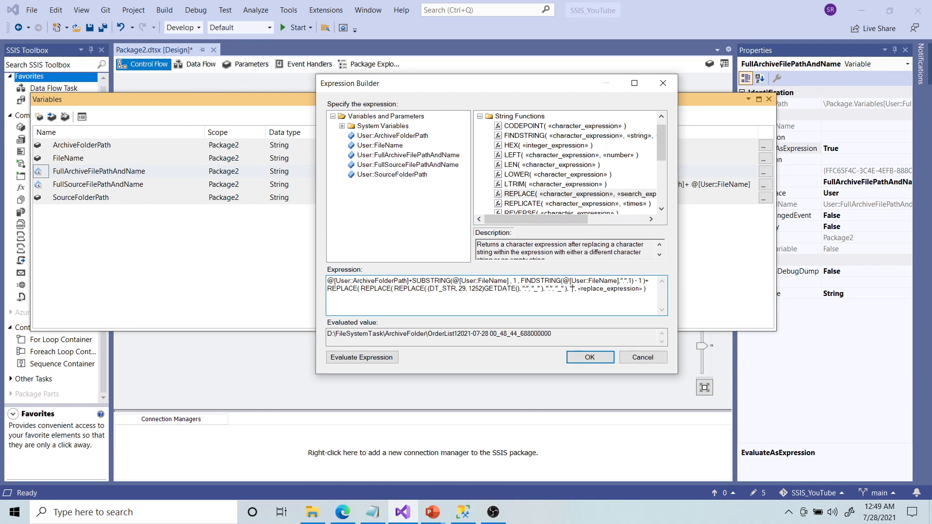
type("-")
- Set the outermost REPLACE function's replacement argument to "_" and evaluate the expression
key("shift+Right")
key("shift+Right")
key("shift+Right")
key("shift+Right")
key("shift+Right")
key("shift+Right")
key("shift+Right")
key("shift+Right")
key("shift+Right")
key("shift+Right")
key("shift+Right")
key("shift+Right")
key("shift+Right")
key("shift+Right")
key("shift+Right")
key("shift+Right")
key("shift+Right")
key("shift+Right")
key("shift+Right")
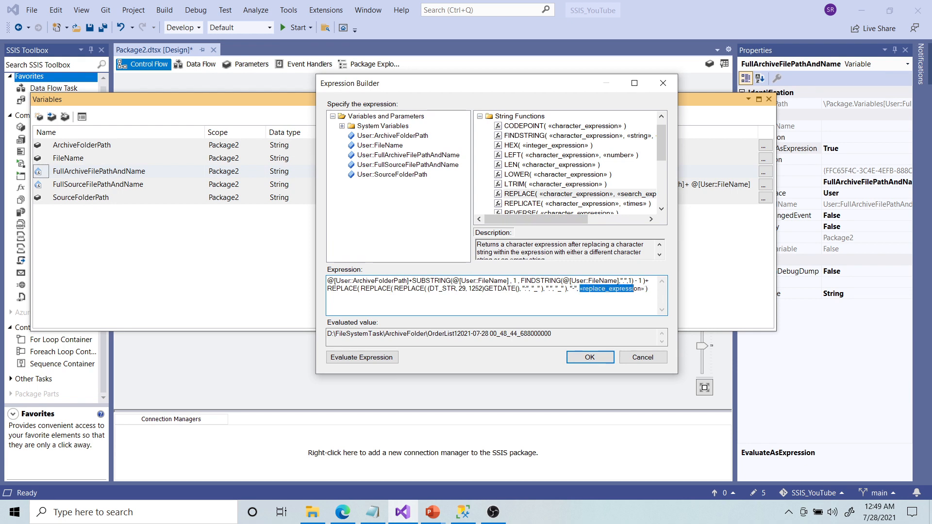
key("shift+Right")
type("\", \"")
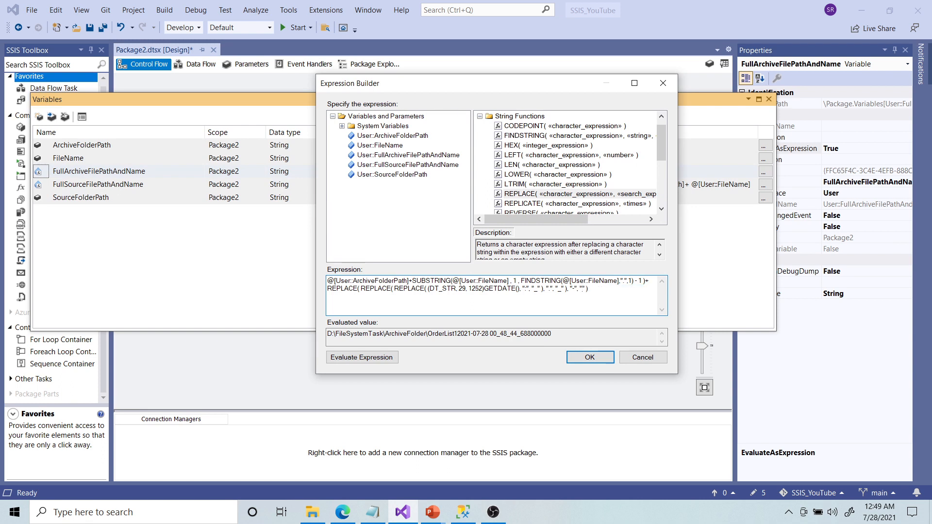
type("_")
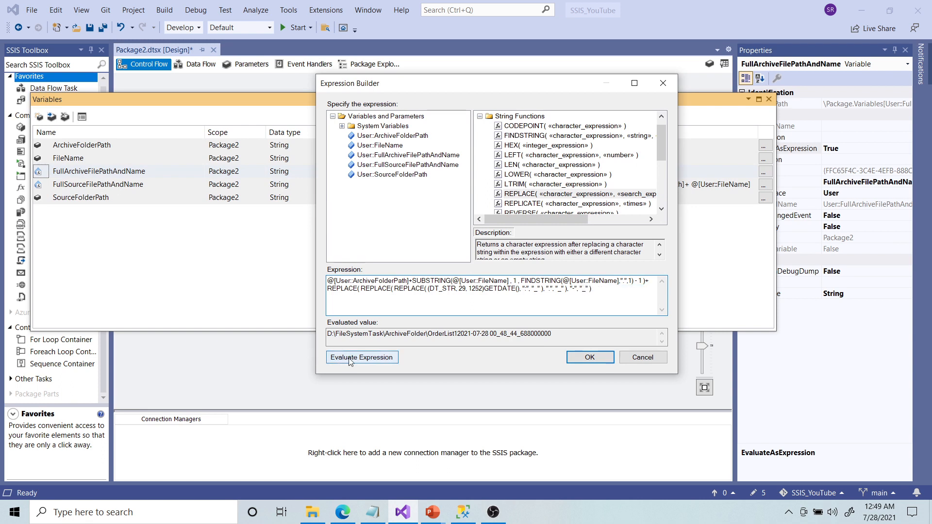
left_click(361, 357)
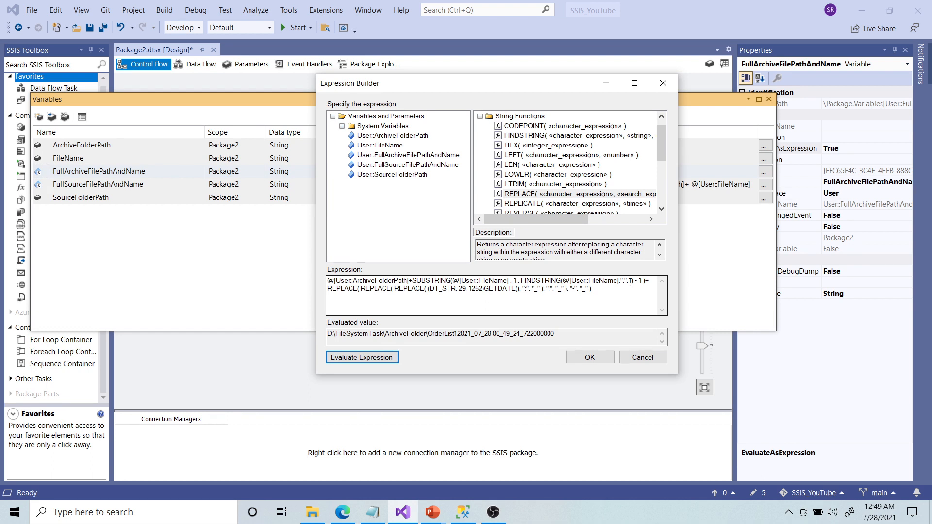
- Concatenate "_" between the SUBSTRING and the outermost REPLACE call, evaluate the expression and check the resulting file name
left_click(650, 281)
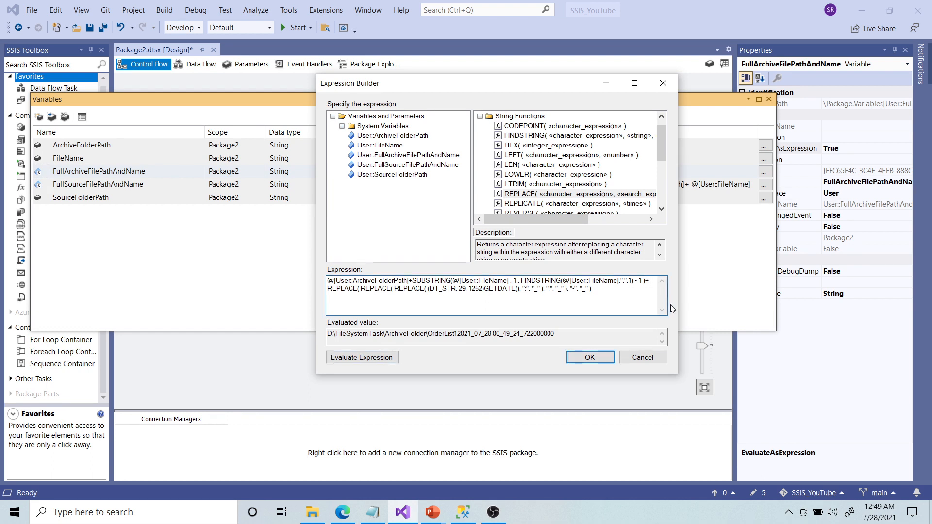
type("\"\"_")
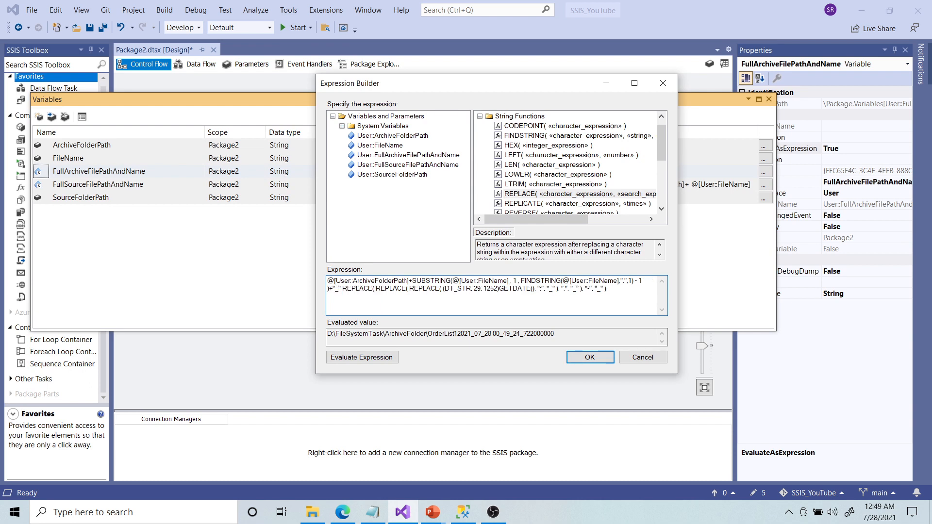
type("+")
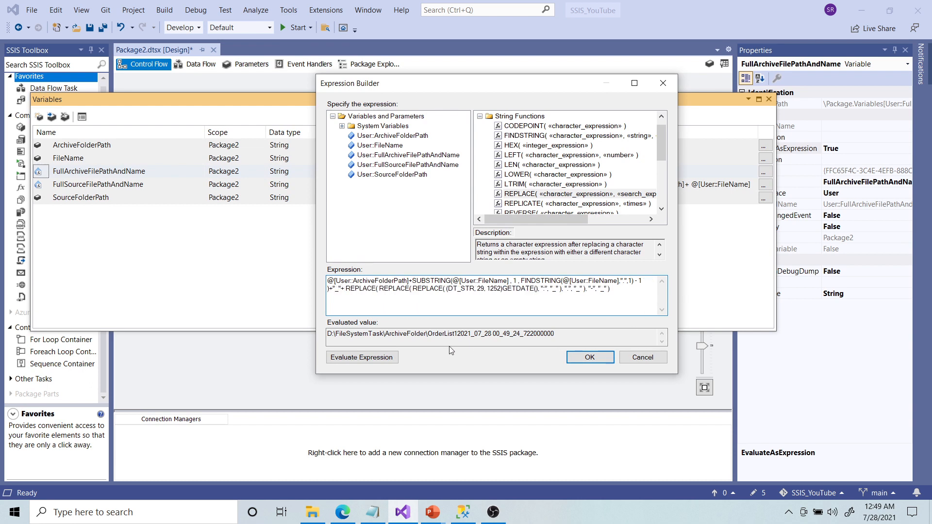
left_click(365, 358)
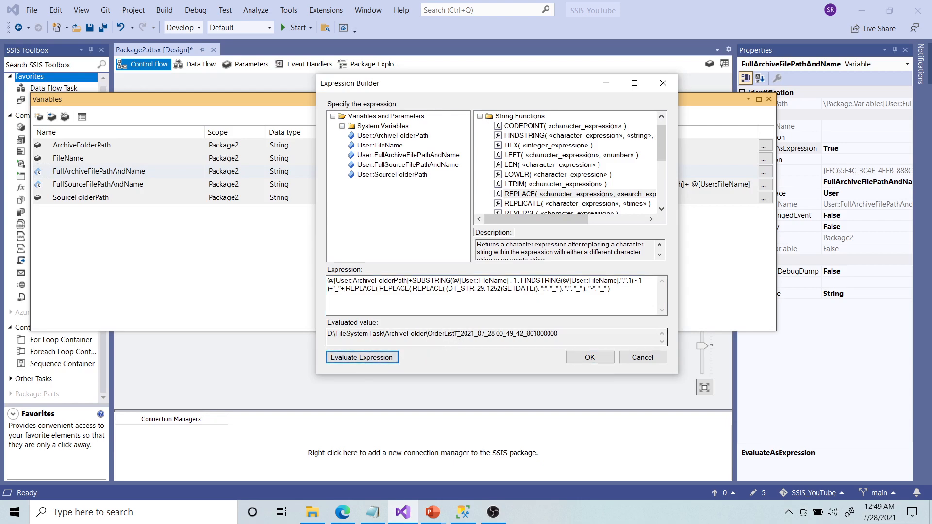
left_click_drag(426, 334, 558, 334)
left_click(575, 334)
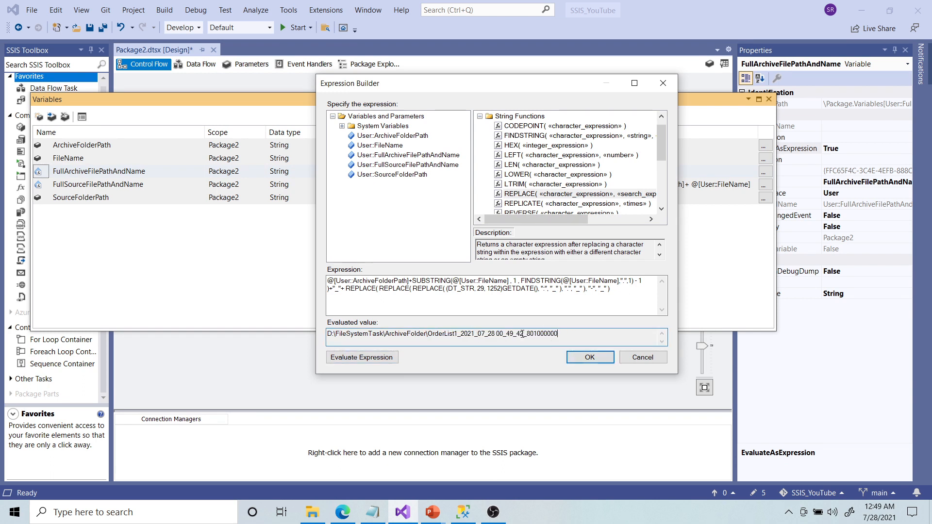
- Append +".xlsx" to the end of the archive path expression, evaluate it and check the resulting file name
left_click_drag(558, 333, 531, 335)
left_click(566, 335)
left_click(613, 291)
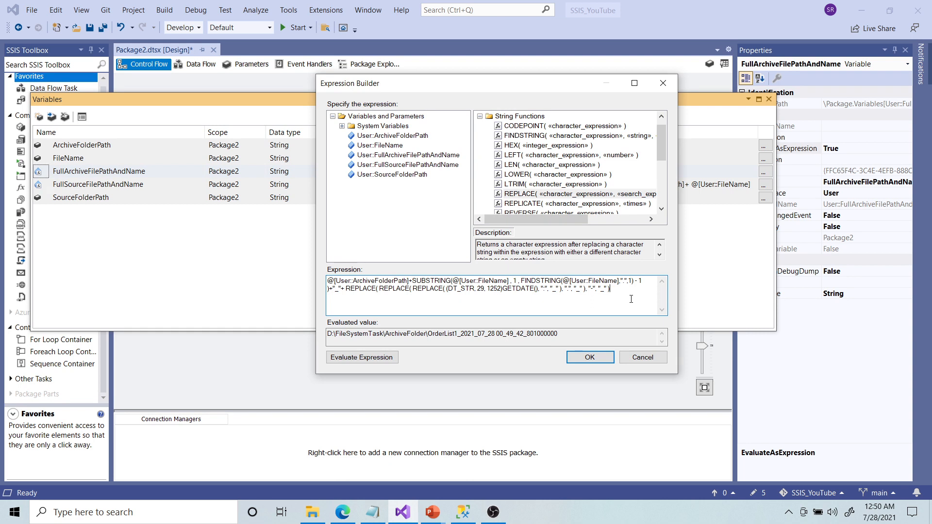
type("+\"\"")
type(".xlsx")
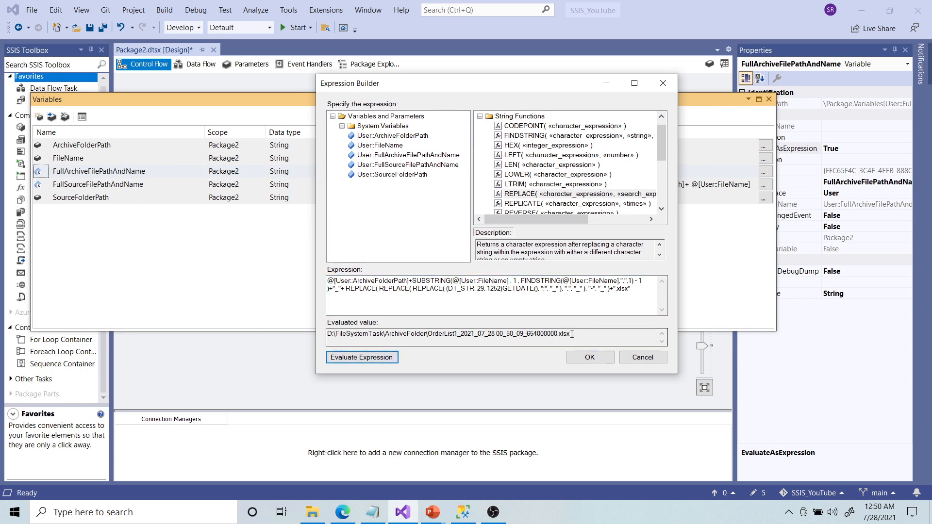
left_click_drag(587, 334, 434, 334)
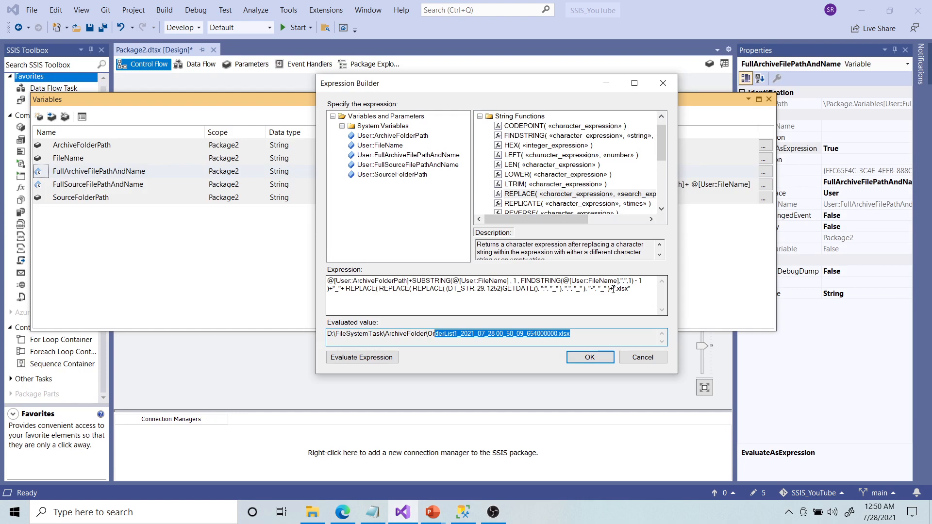
- Replace the hard-coded ".xlsx" with SUBSTRING(@[User::FileName] , FINDSTRING(@[User::FileName],".",1) , LEN(@[User::FileName] ) )
left_click_drag(614, 288, 625, 288)
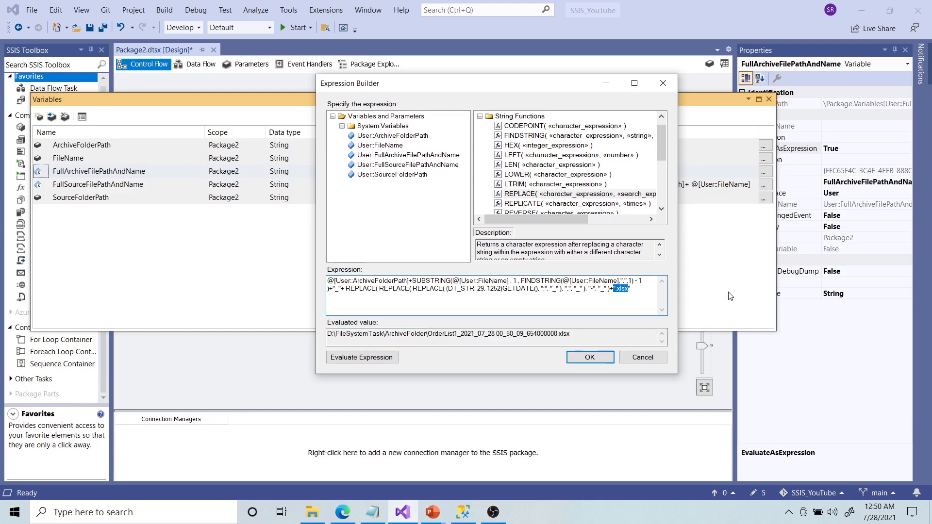
left_click(374, 513)
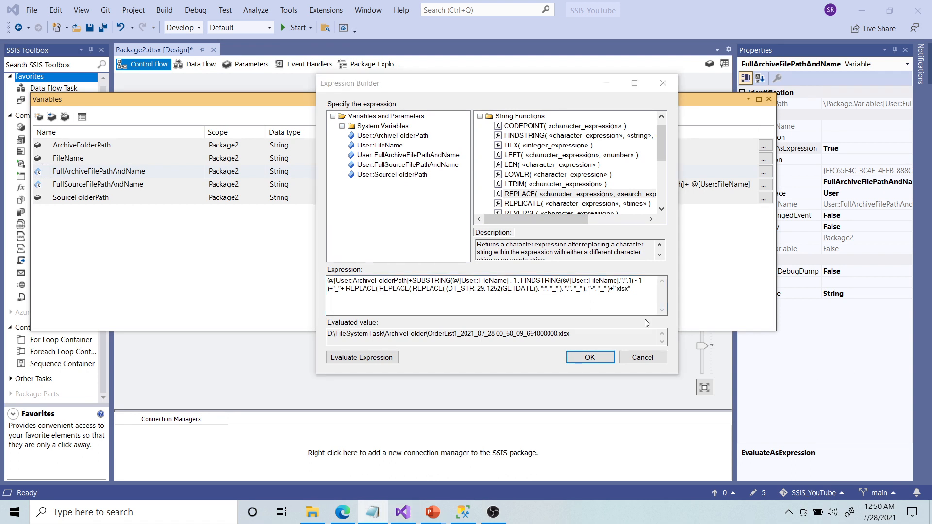
left_click(614, 290)
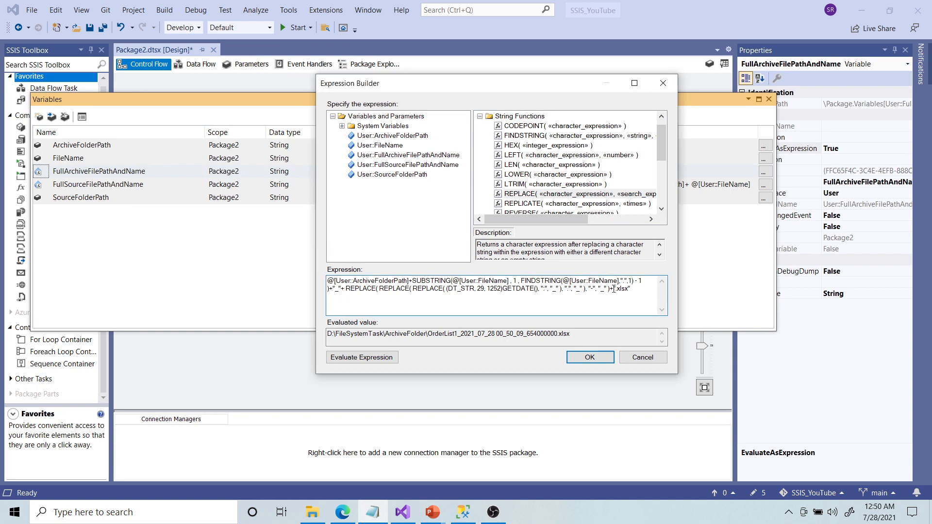
left_click(639, 293)
mouse_move(633, 289)
left_mouse_down()
mouse_move(611, 291)
mouse_move(632, 290)
left_mouse_up()
left_click(615, 299)
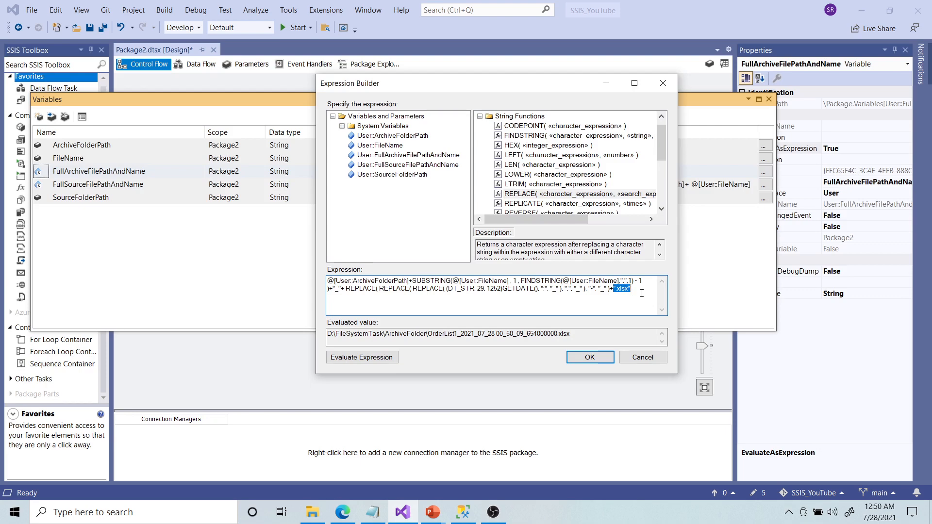
left_click(642, 293)
left_click_drag(614, 289, 633, 290)
type("SUBSTRING(@[User::FileName] , FINDSTRING(@[User::FileName],\".\",1) , LEN(@[User::FileName]) )")
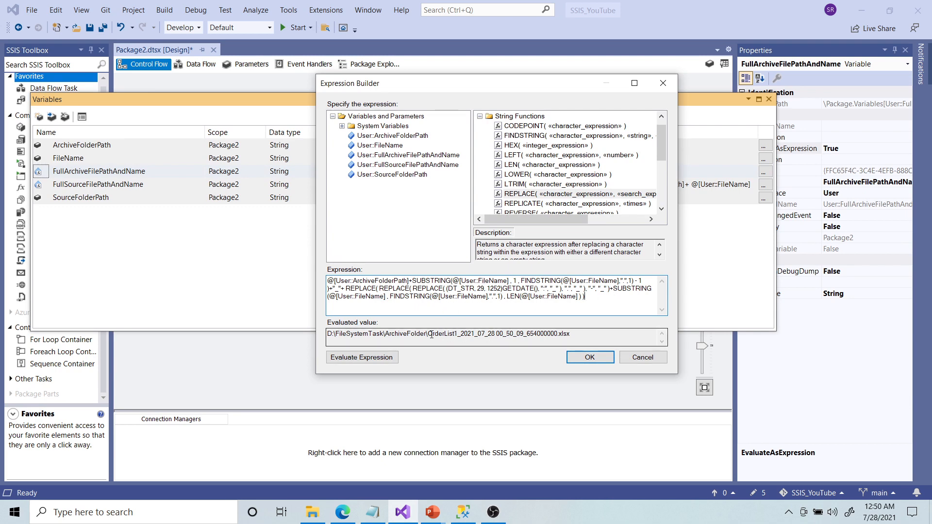
- Evaluate the complete archive path expression, check the resulting path and accept the expression for FullArchiveFilePathAndName
left_click_drag(430, 335, 459, 335)
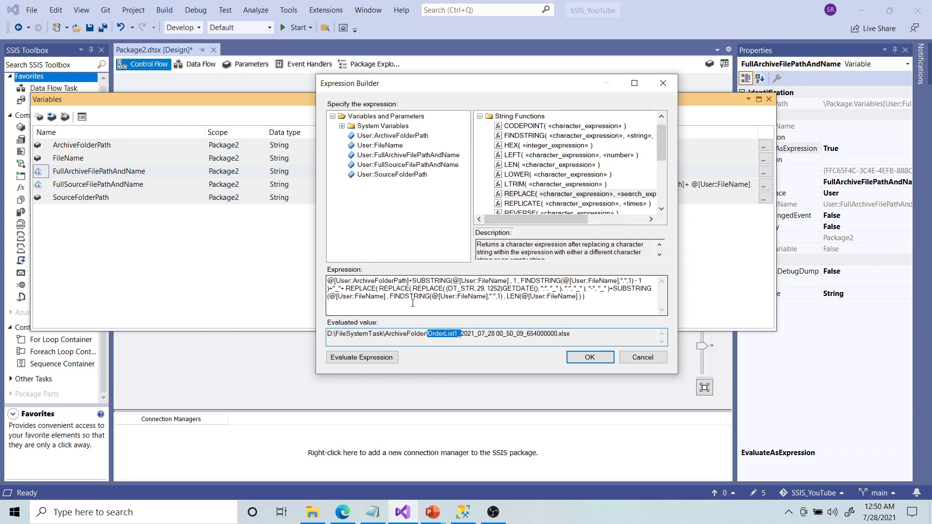
left_click(380, 359)
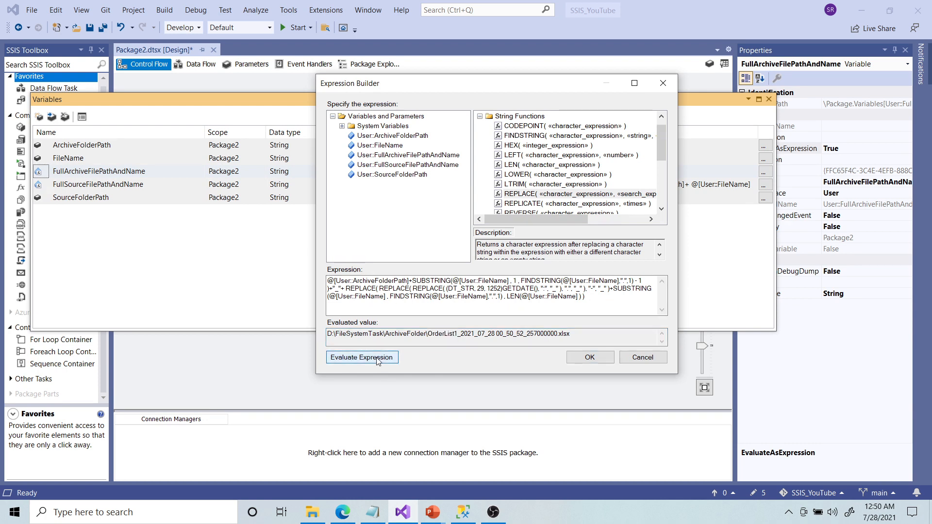
left_click_drag(585, 336, 326, 335)
left_click_drag(592, 300, 327, 281)
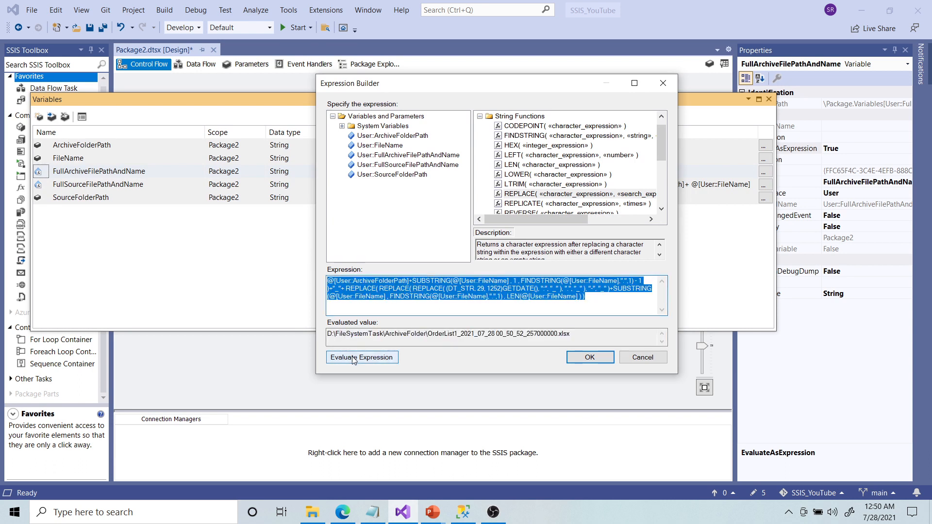
left_click(354, 359)
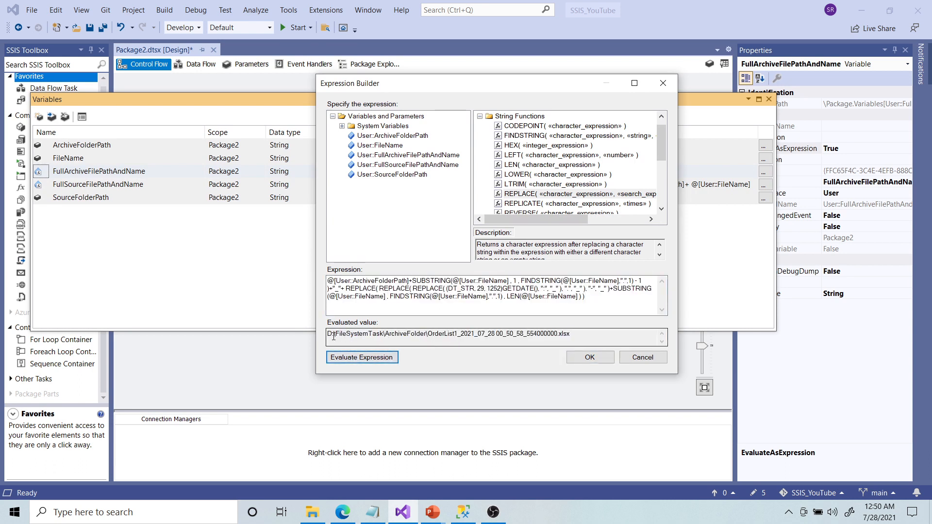
left_click_drag(328, 334, 610, 335)
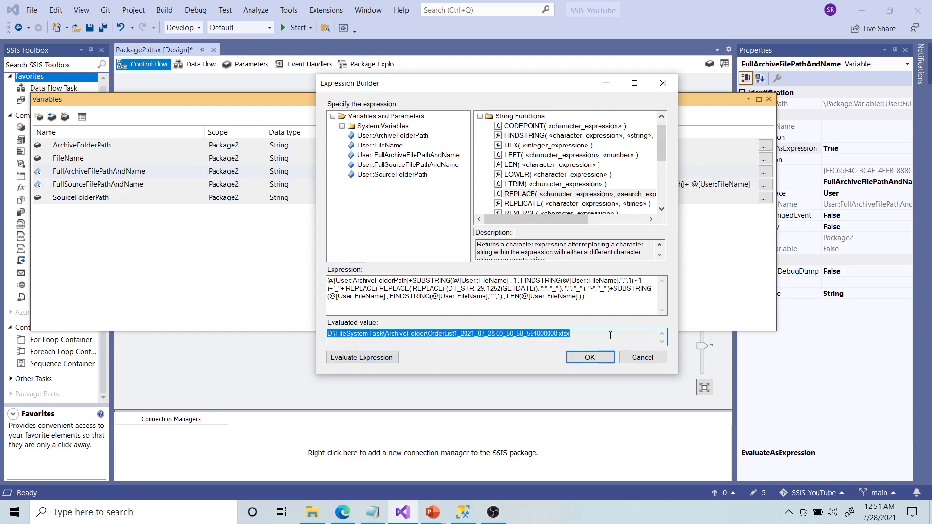
left_click(589, 357)
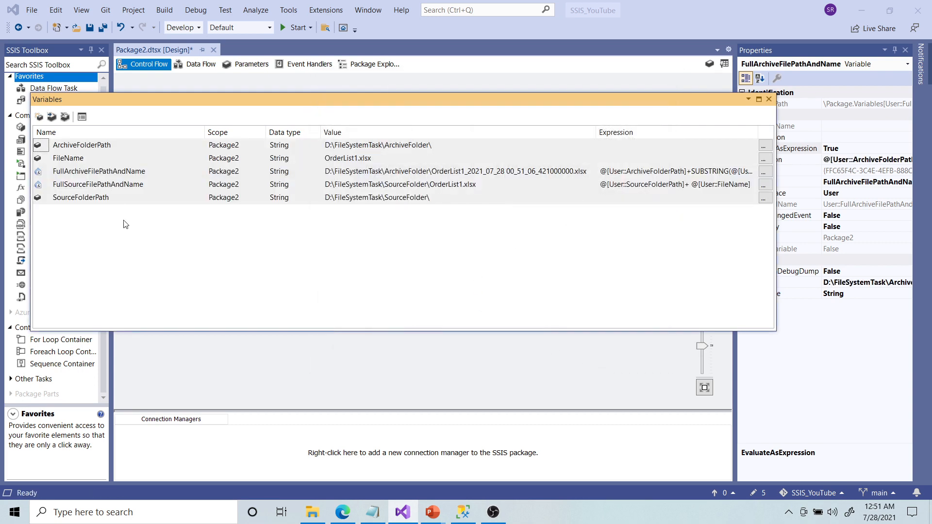
- Review the value and expression of each of the five package variables and close the Variables window
left_click(43, 148)
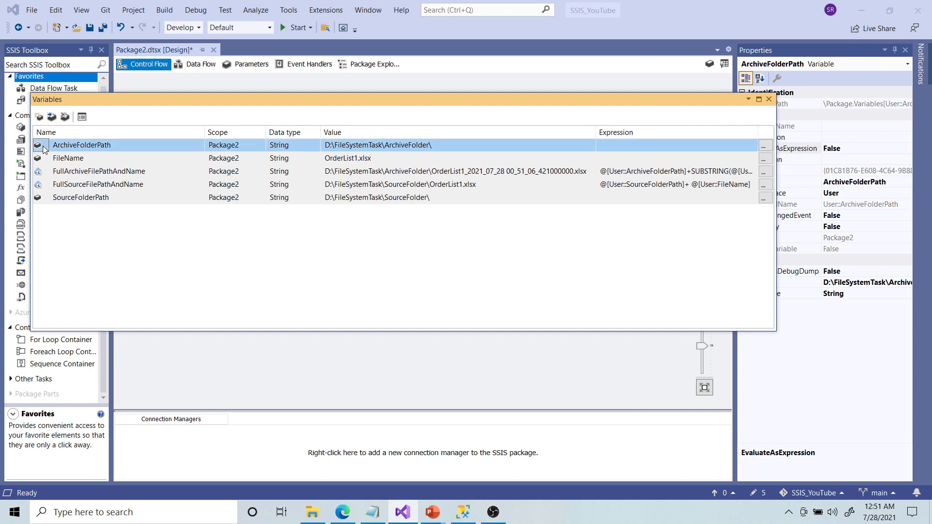
left_click(40, 160)
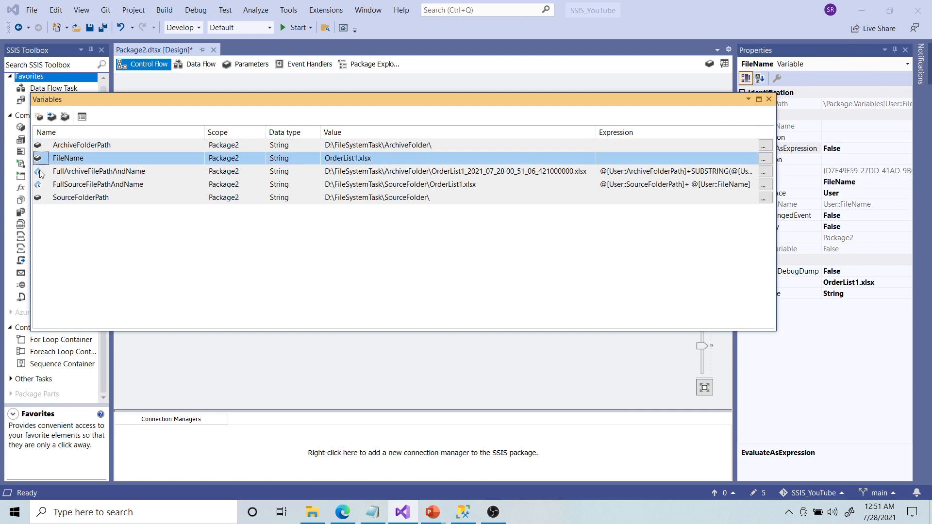
left_click(40, 174)
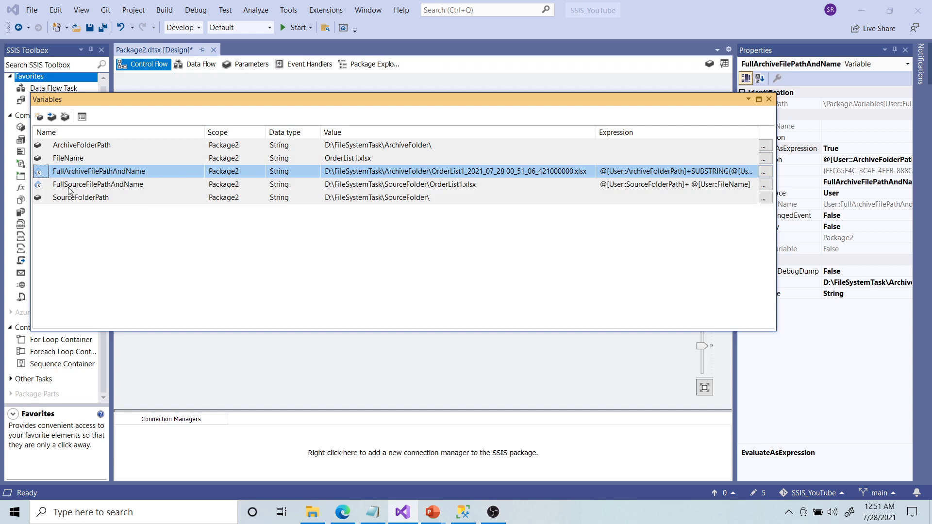
left_click(40, 185)
left_click(38, 200)
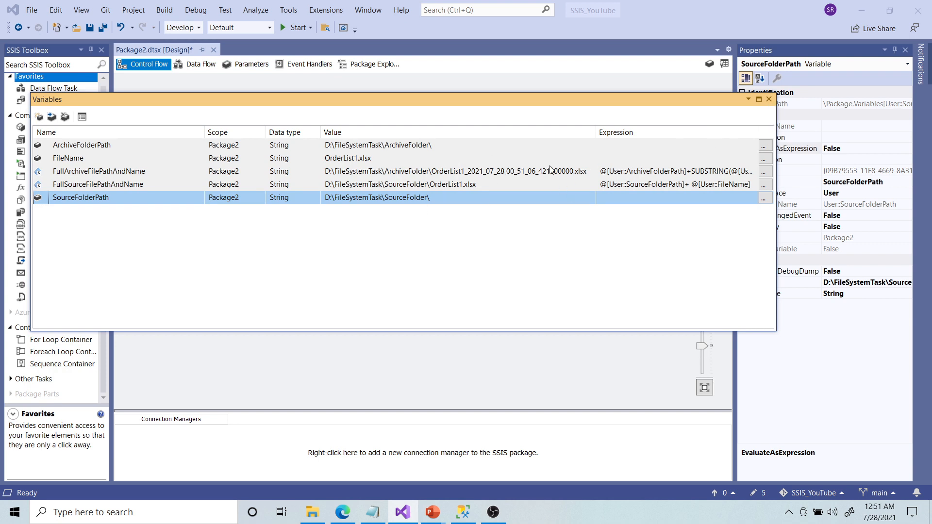
left_click(769, 99)
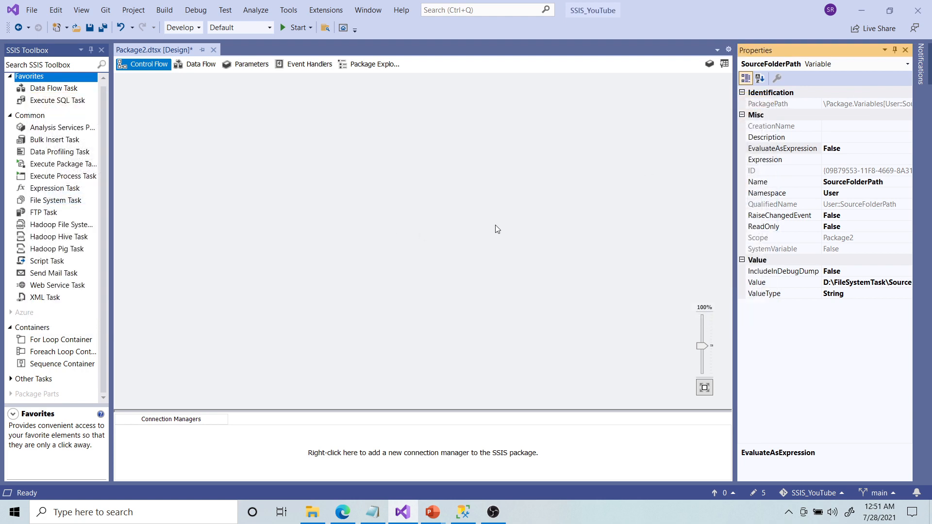
- Reopen the Variables window, dock it below the package designer and reduce its height to enlarge the design area
right_click(225, 291)
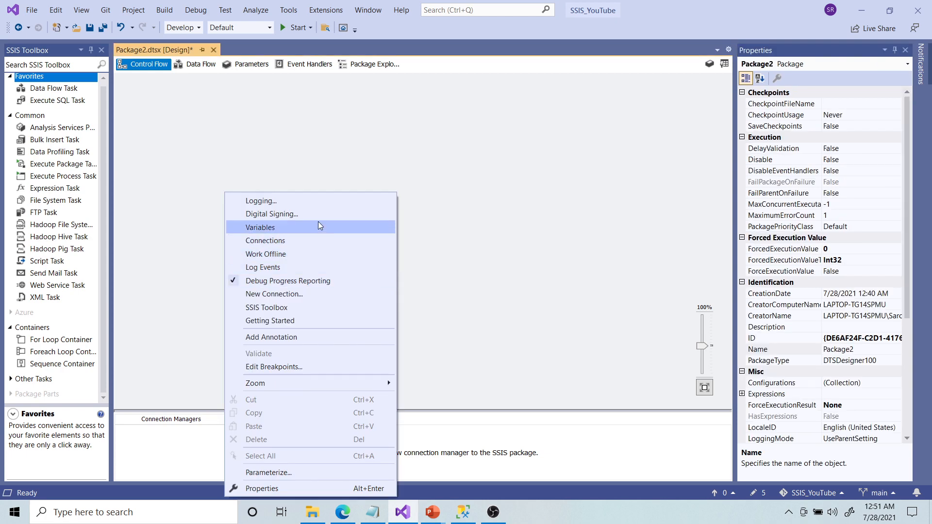
left_click(301, 227)
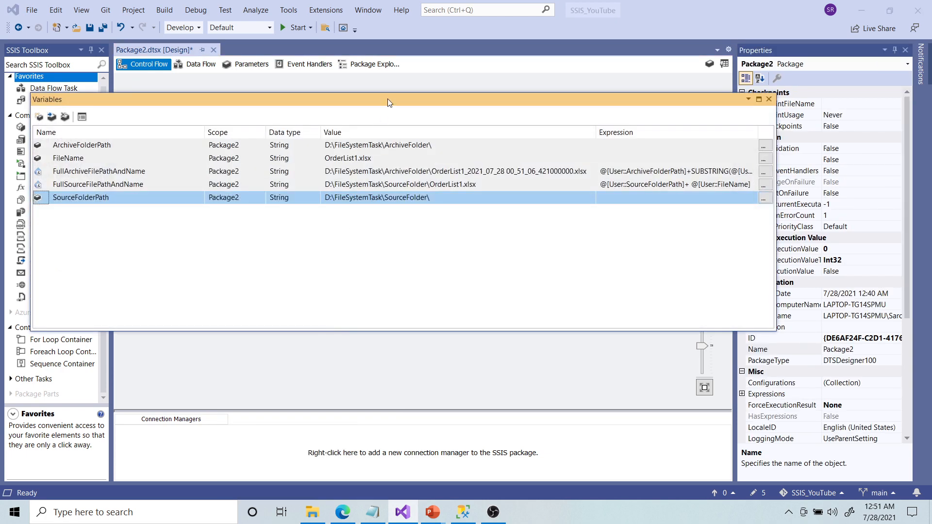
left_click_drag(387, 98, 447, 460)
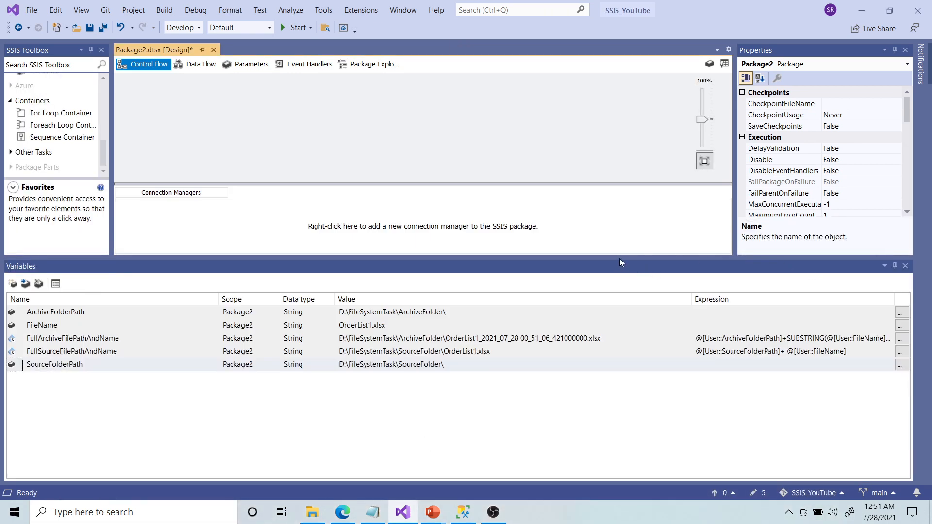
left_click_drag(620, 261, 623, 348)
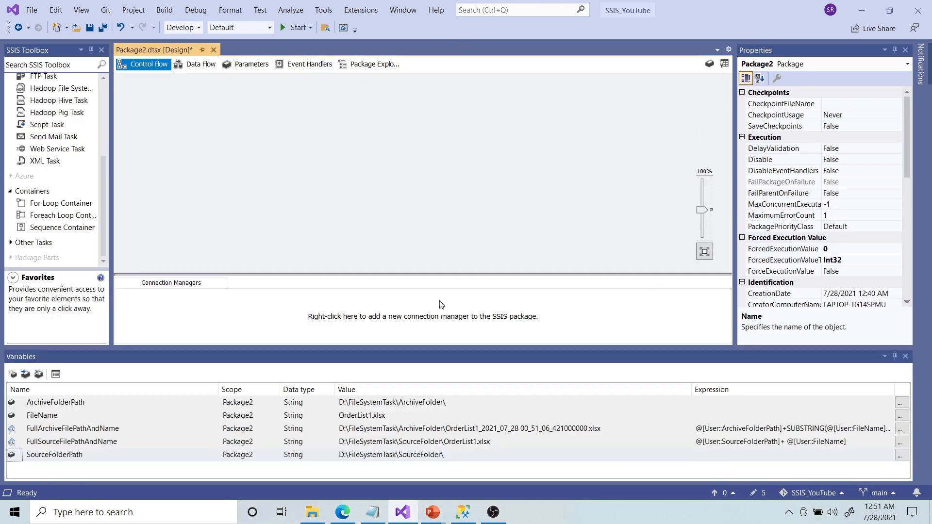
- Add a Foreach Loop Container to the control flow
left_click(62, 217)
left_click_drag(55, 211, 304, 125)
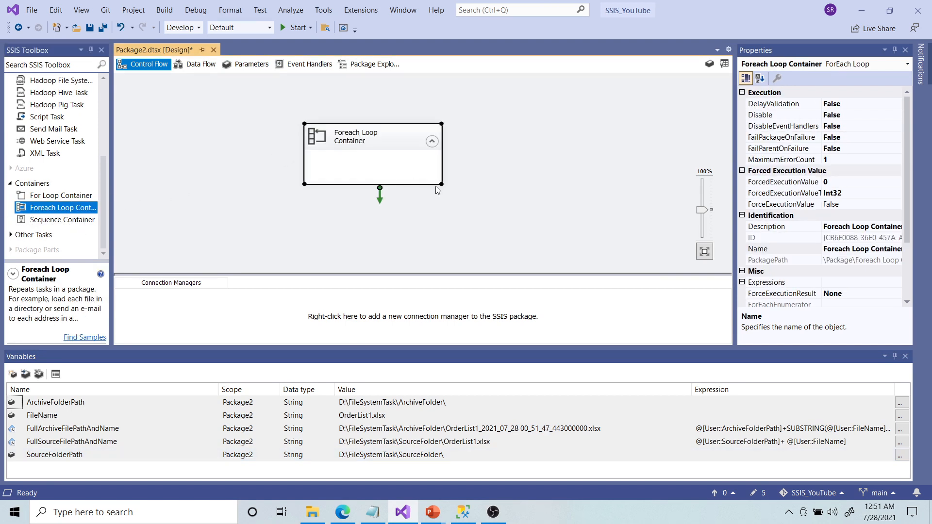
- Enlarge the Foreach Loop Container and move it toward the upper left of the design surface to make room for tasks
left_click_drag(435, 183, 516, 238)
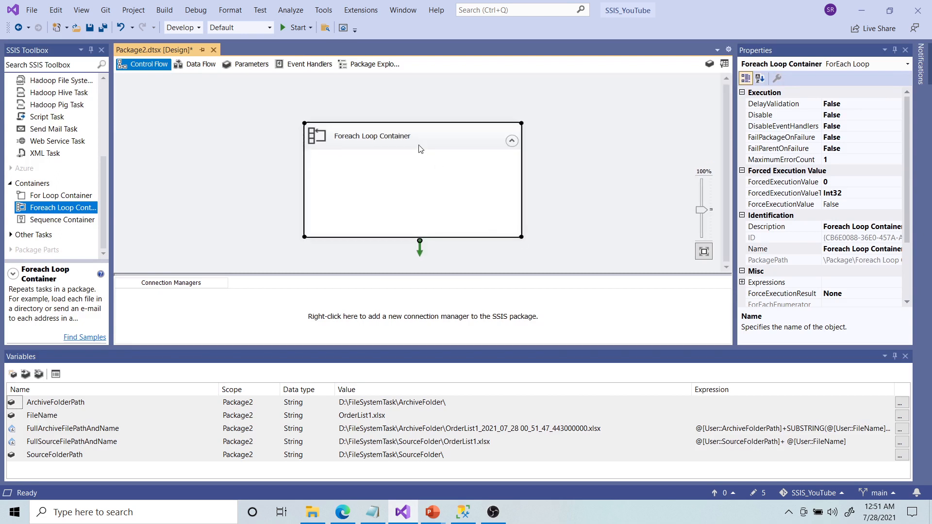
left_click_drag(412, 136, 369, 119)
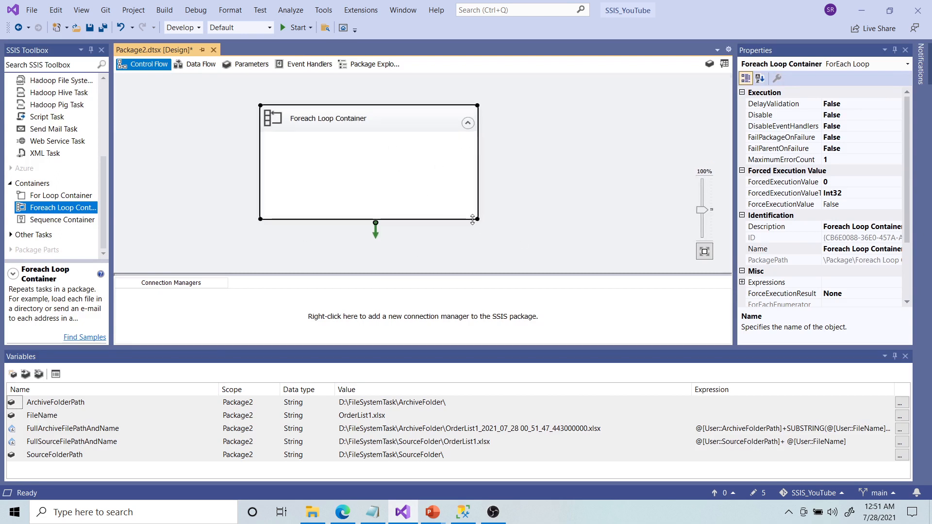
left_click_drag(476, 219, 529, 239)
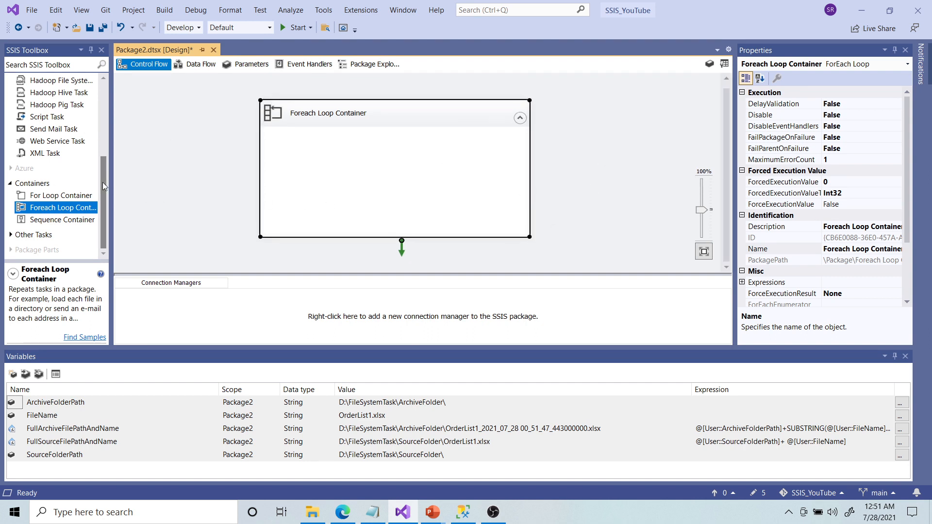
- Add a Data Flow Task inside the Foreach Loop Container
left_click_drag(103, 186, 107, 103)
left_click(41, 94)
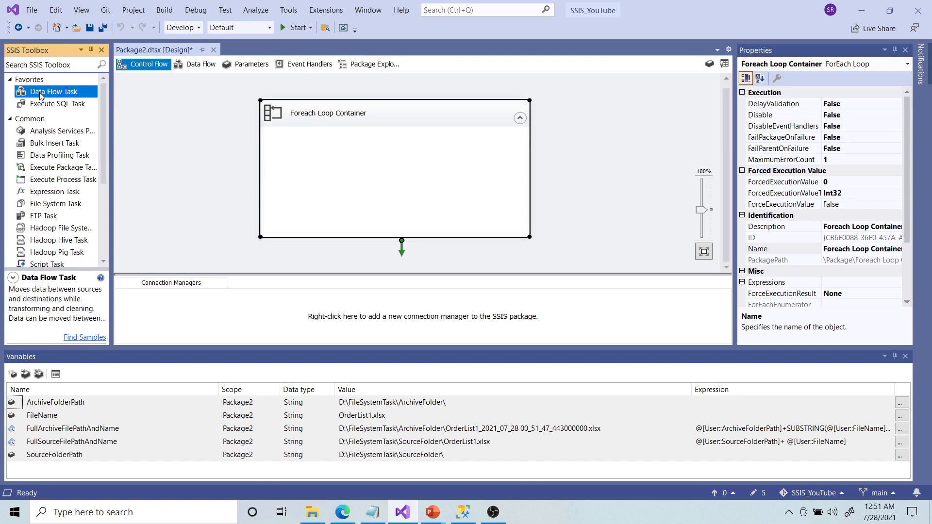
left_click_drag(40, 94, 340, 153)
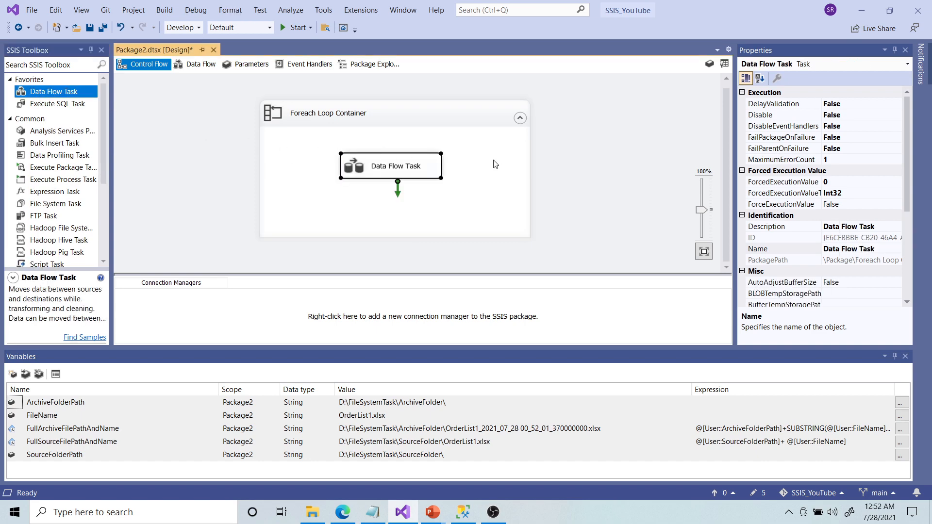
- Open the Data Flow Task and add an Excel Source with an OLE DB Destination below it
double_click(391, 165)
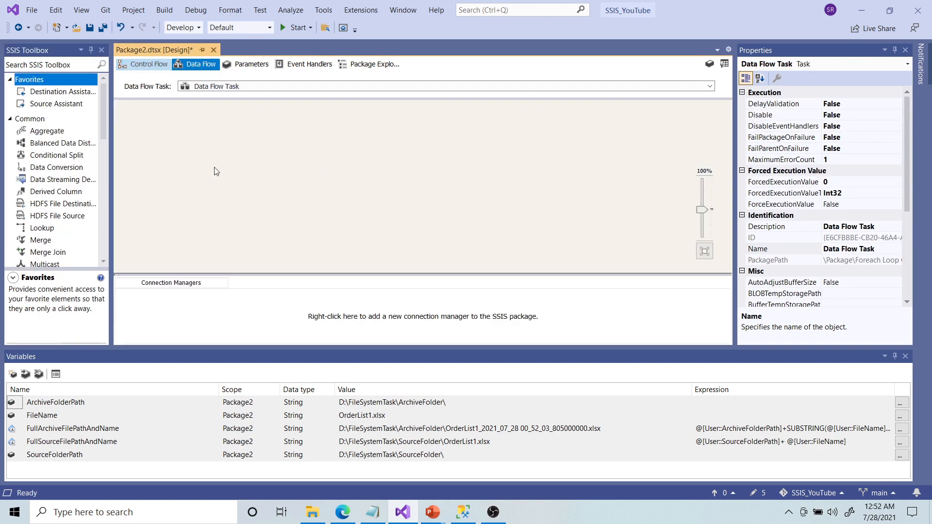
left_click_drag(103, 125, 108, 206)
left_click_drag(51, 162, 329, 142)
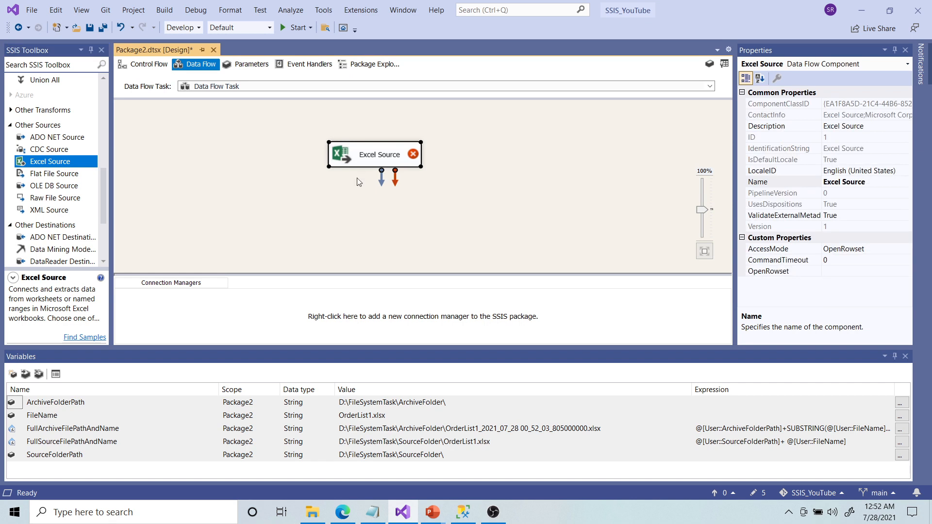
left_click(347, 206)
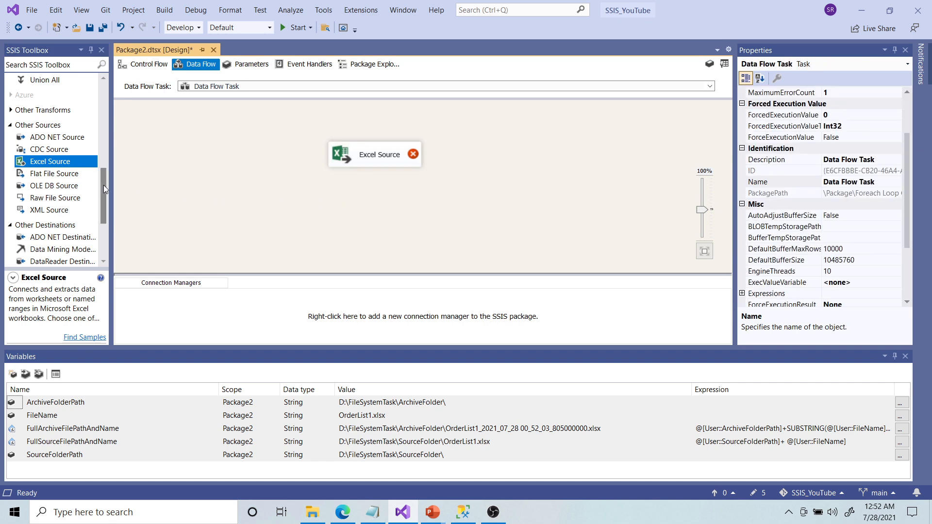
left_click_drag(104, 185, 103, 231)
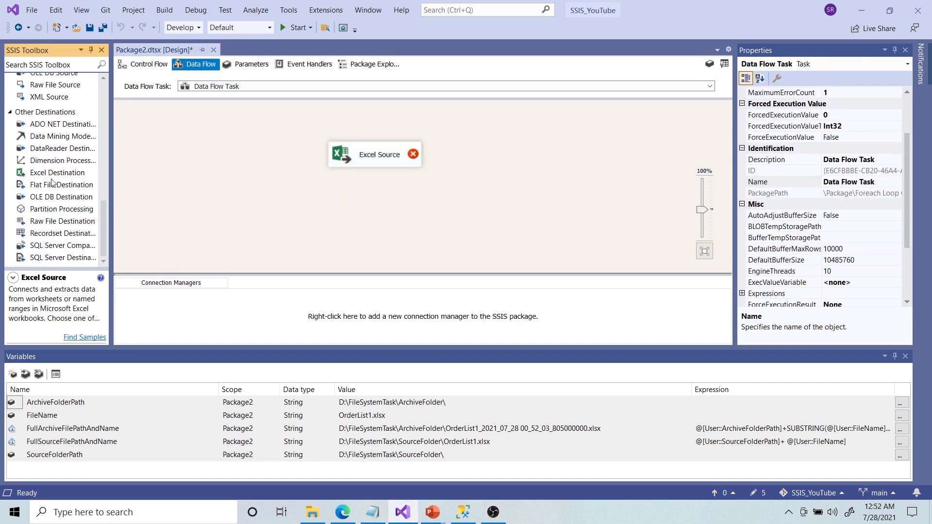
left_click_drag(54, 197, 355, 216)
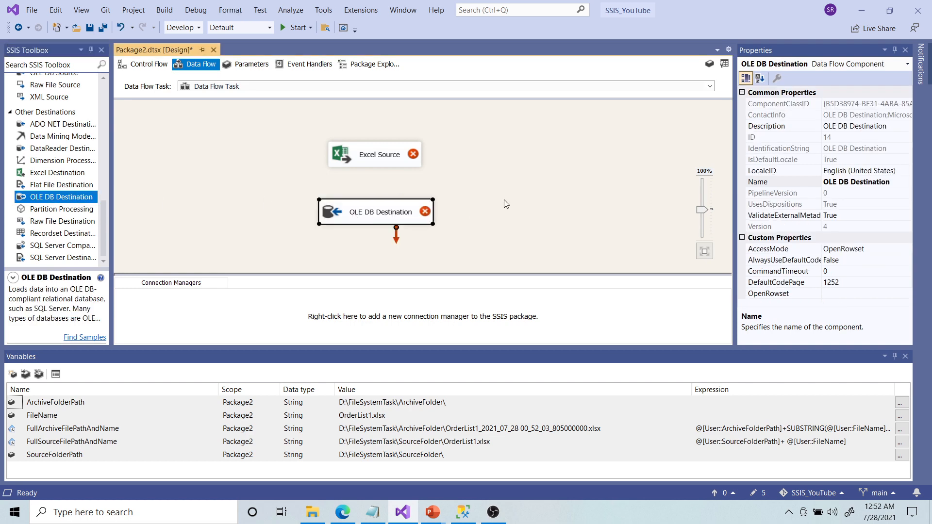
- Create a connection manager for the Excel Source pointing to OrderList1.xlsx in D:\FileSystemTask\SourceFolder, with column names in the first row
double_click(376, 156)
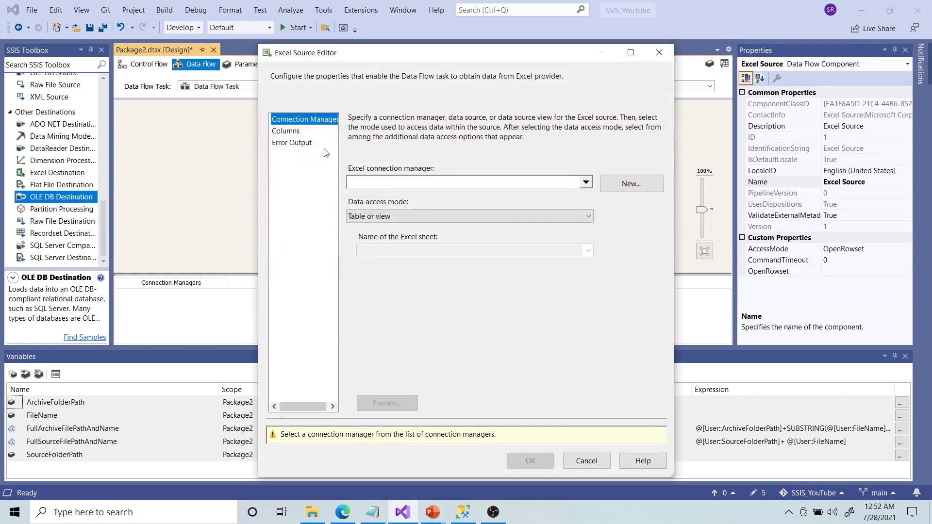
left_click(621, 184)
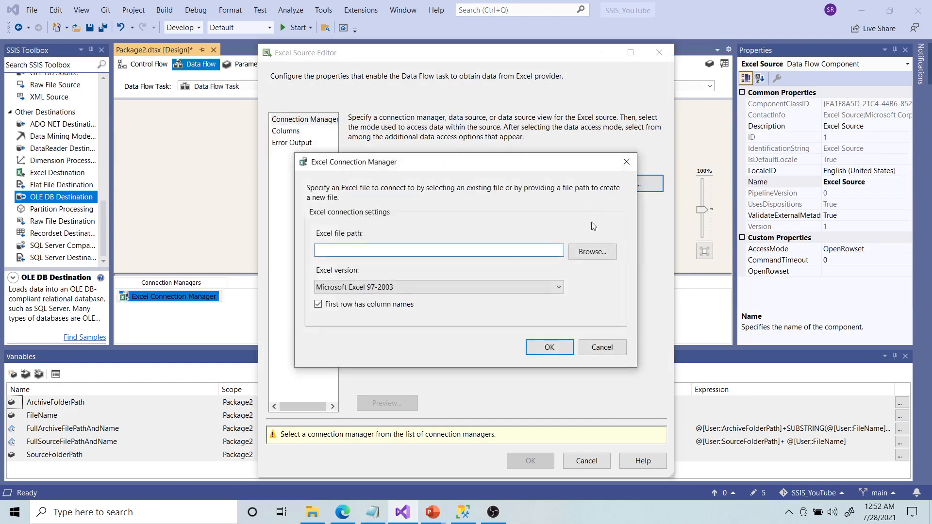
left_click(590, 250)
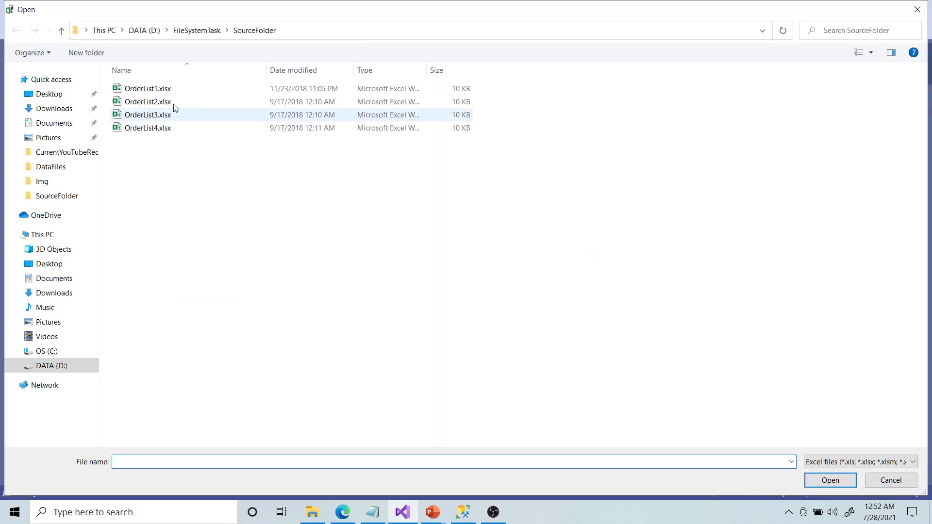
left_click(161, 90)
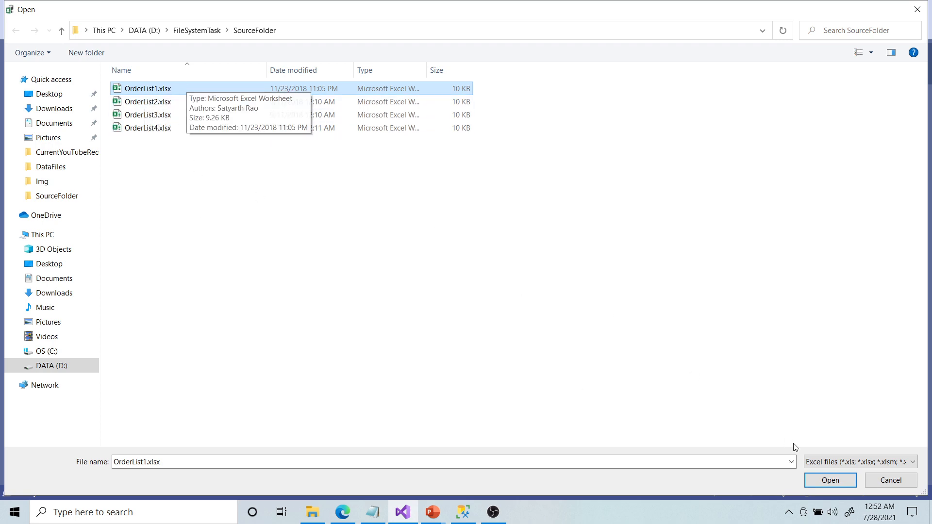
left_click(817, 481)
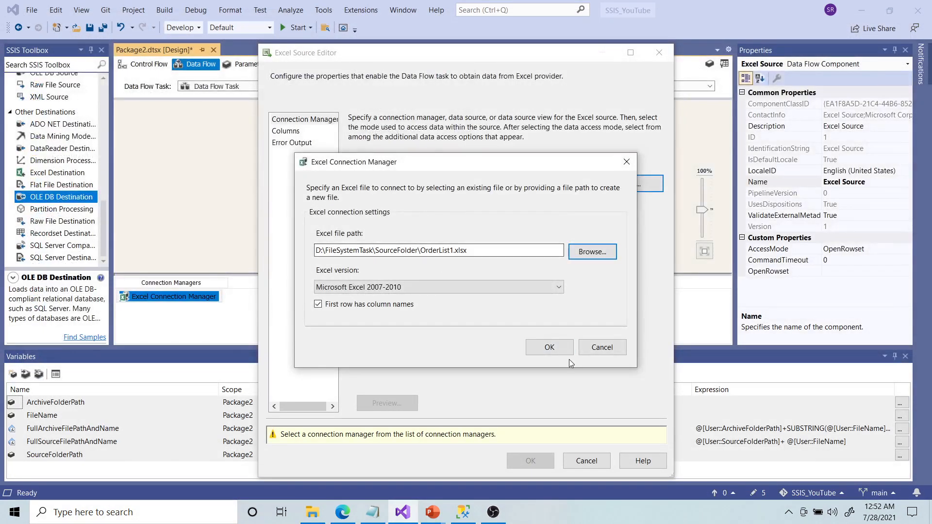
left_click(549, 347)
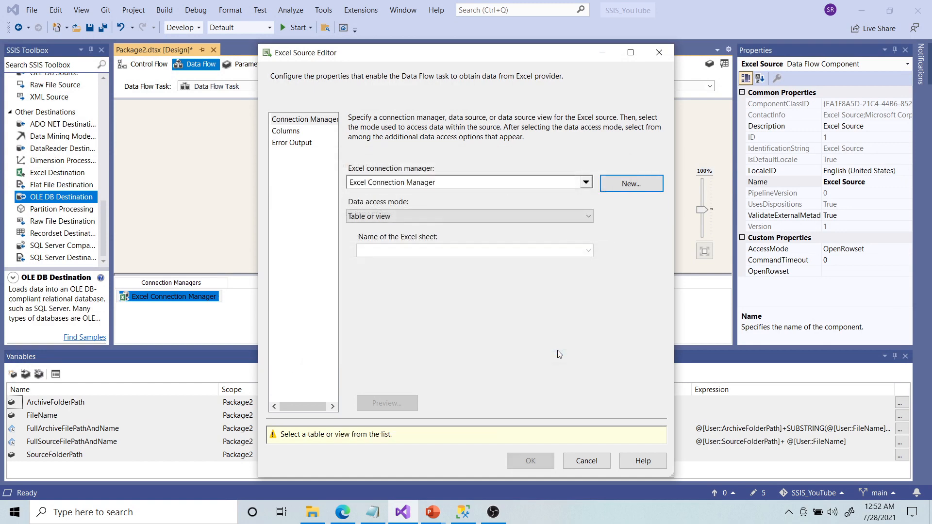
- Select Sheet1$ as the Excel Source's sheet, check its columns and accept the source settings
left_click(588, 251)
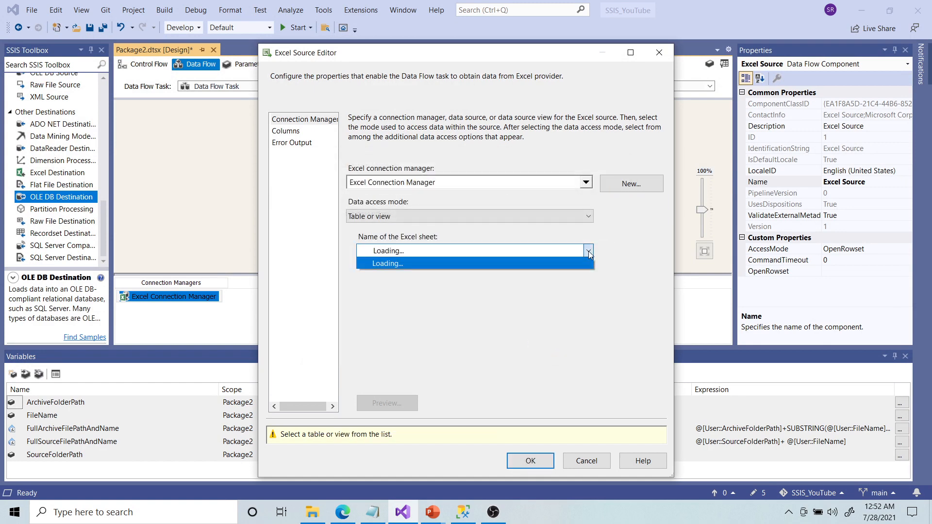
left_click(522, 263)
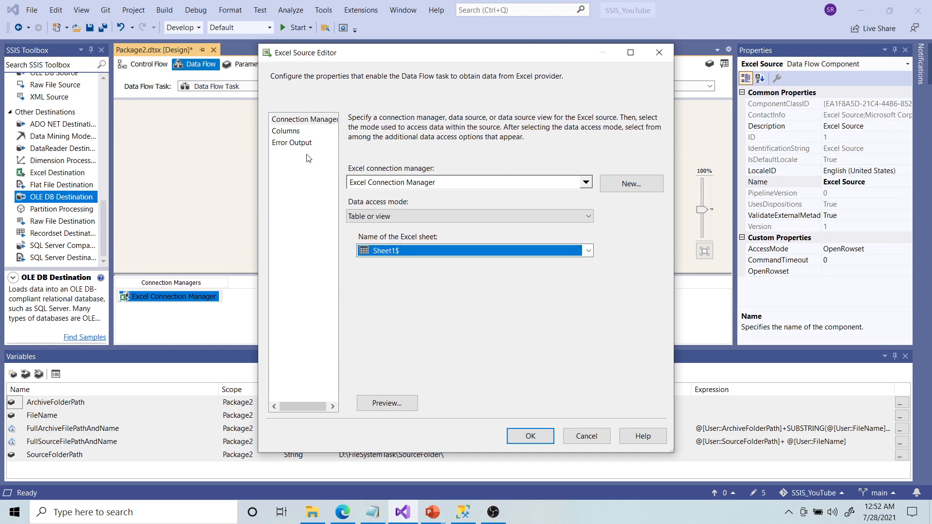
left_click(297, 136)
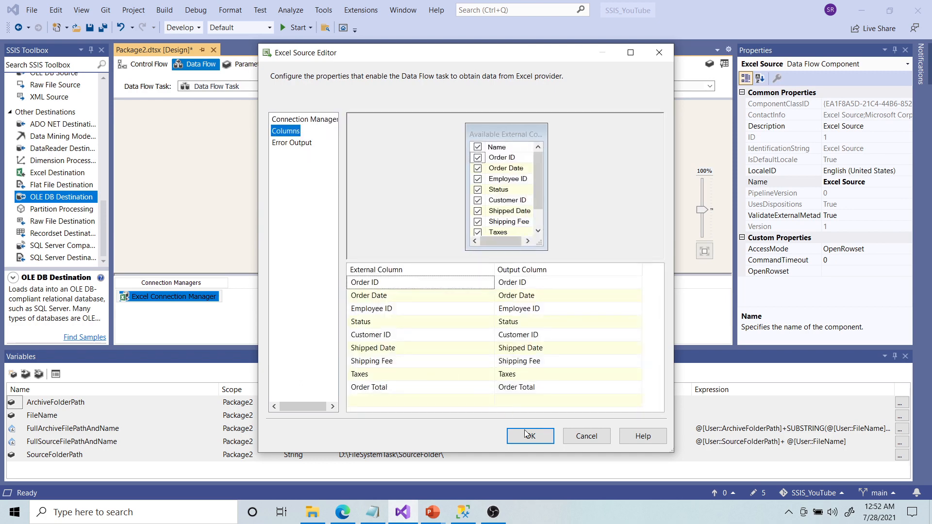
left_click(531, 435)
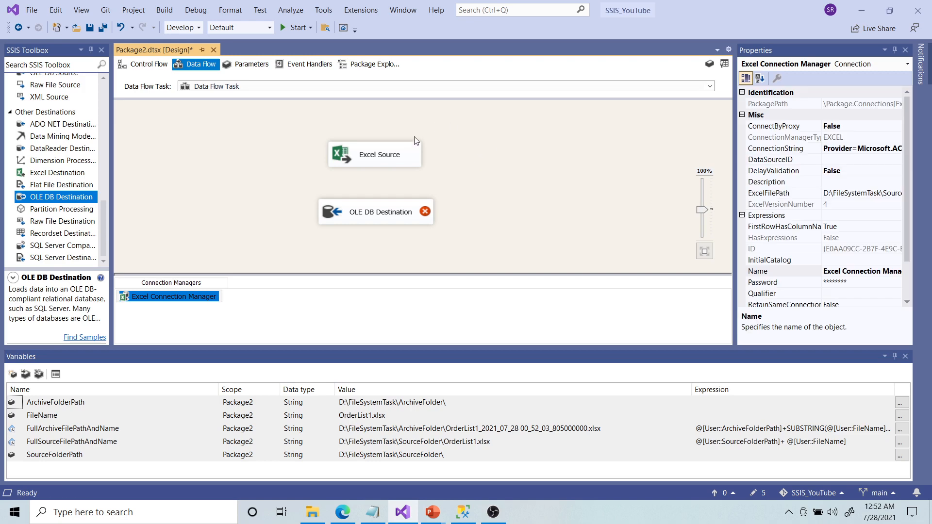
- Connect the Excel Source's data output to the OLE DB Destination
left_click(380, 164)
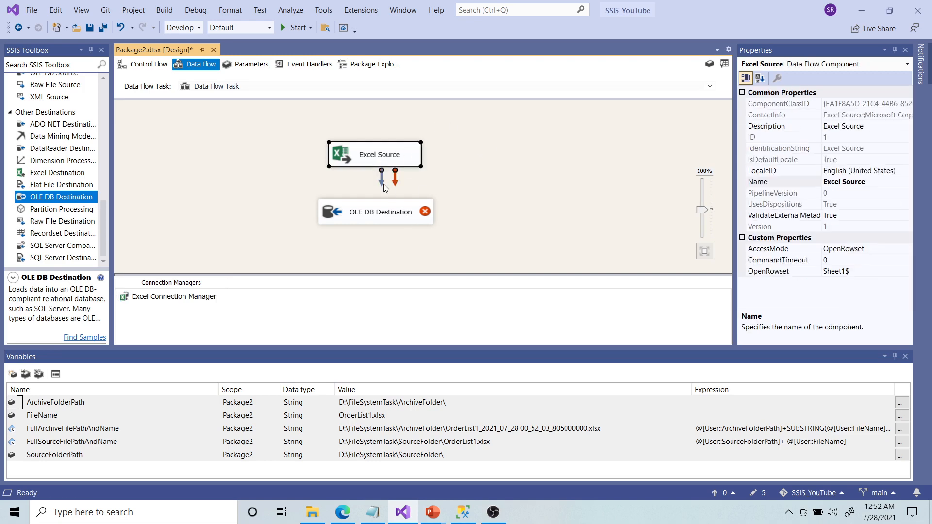
left_click_drag(381, 187, 377, 211)
left_click(480, 204)
- Configure the OLE DB Destination with the (local).ImporExportDB connection and the [dbo].[OrderList] table, map the columns and accept
double_click(404, 214)
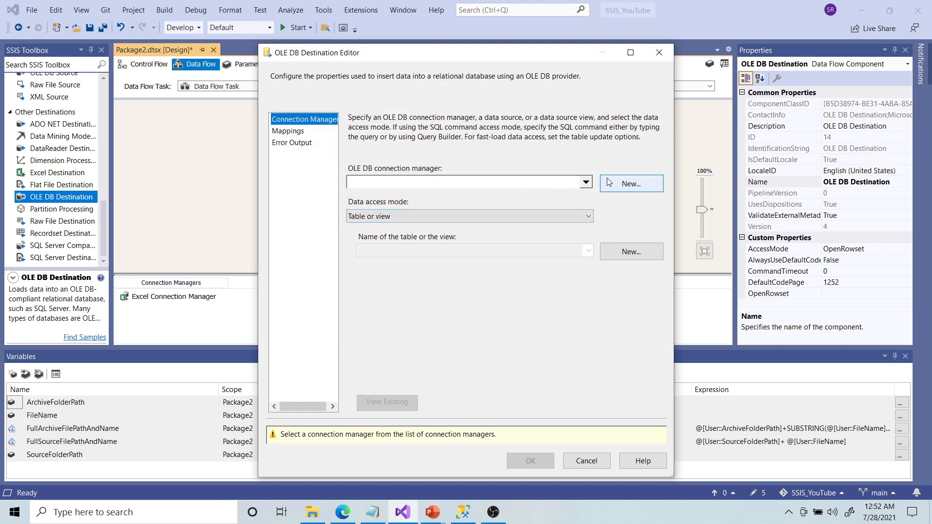
left_click(621, 184)
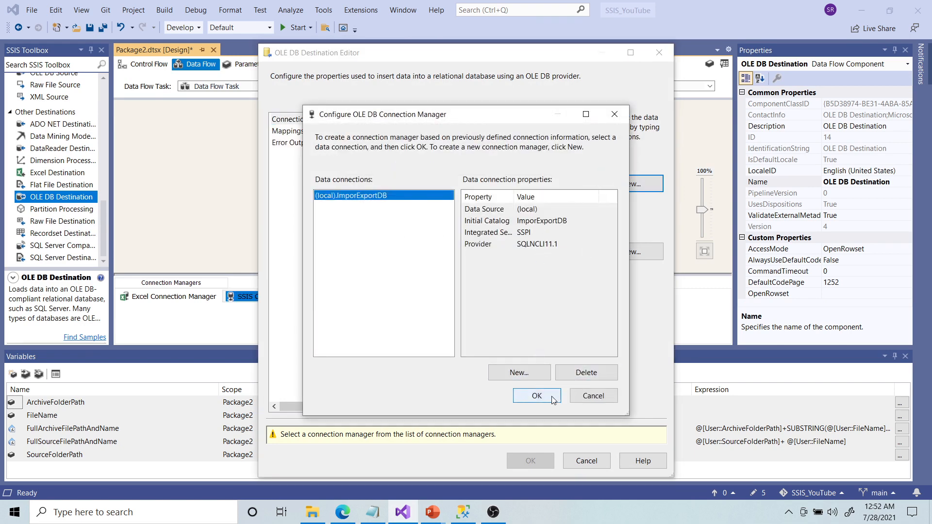
left_click(537, 396)
left_click(588, 250)
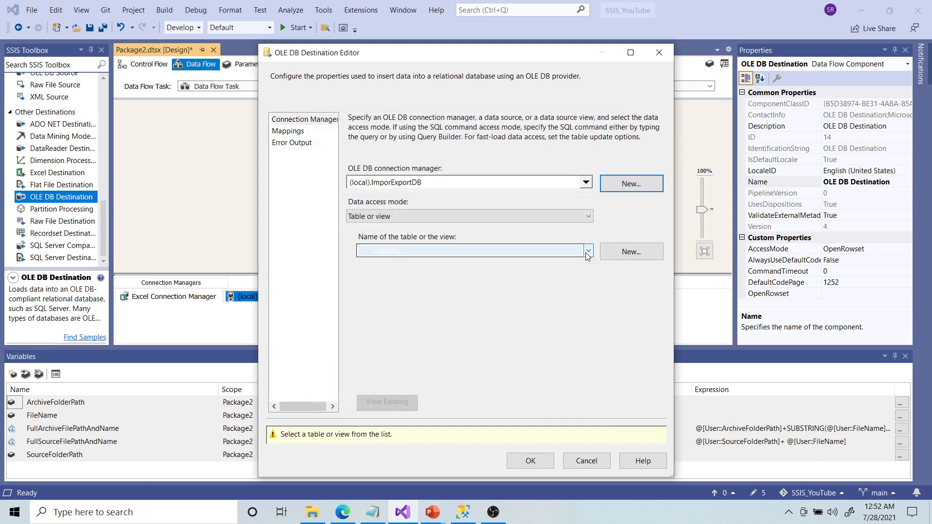
left_click(504, 296)
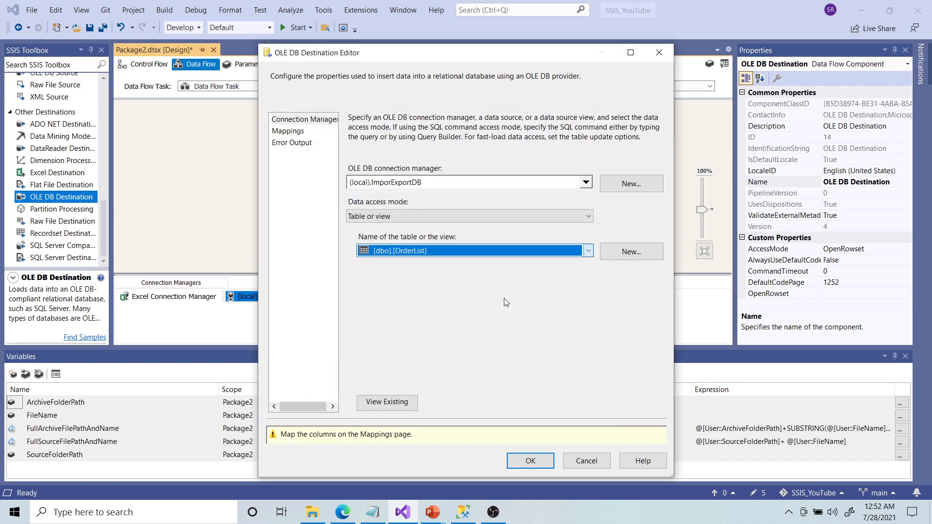
left_click(289, 131)
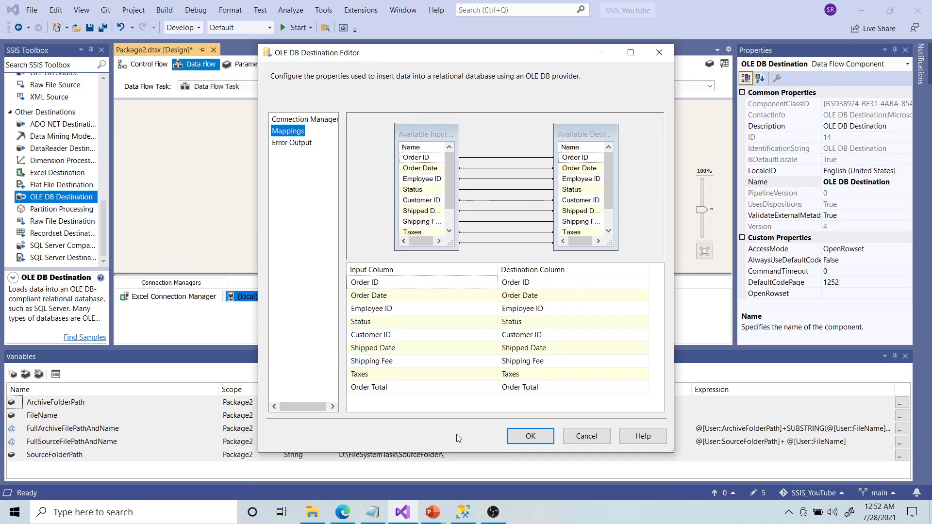
left_click(529, 436)
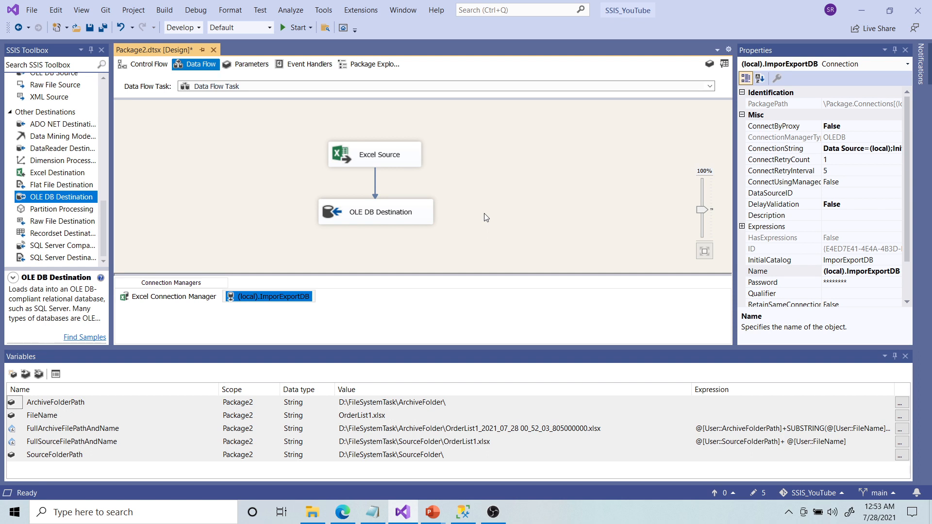
- Add a property expression entry for ExcelFilePath to the Excel Connection Manager
left_click(164, 302)
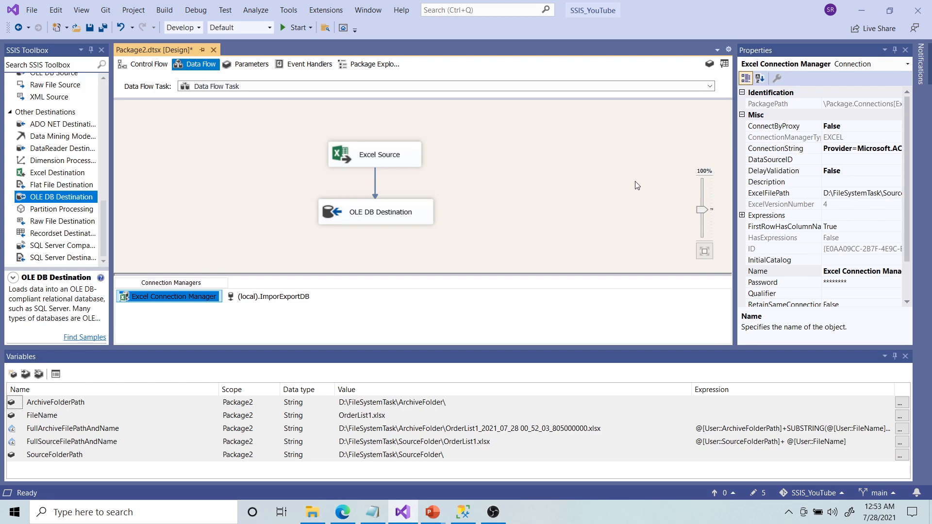
left_click(741, 216)
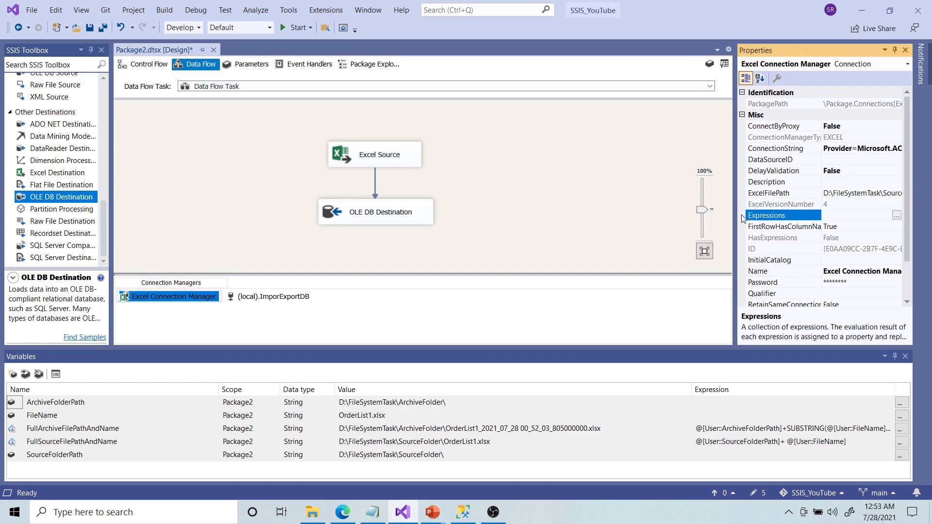
left_click(895, 216)
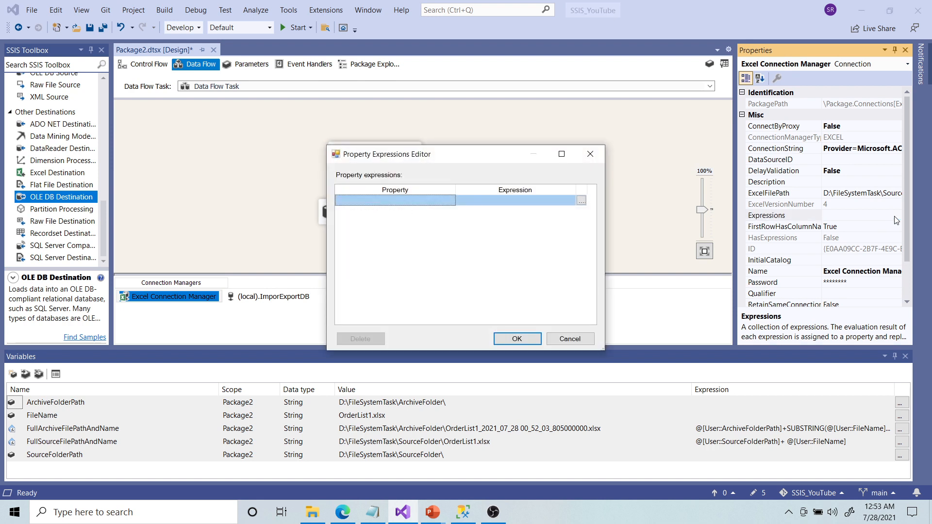
left_click(453, 204)
left_click(451, 201)
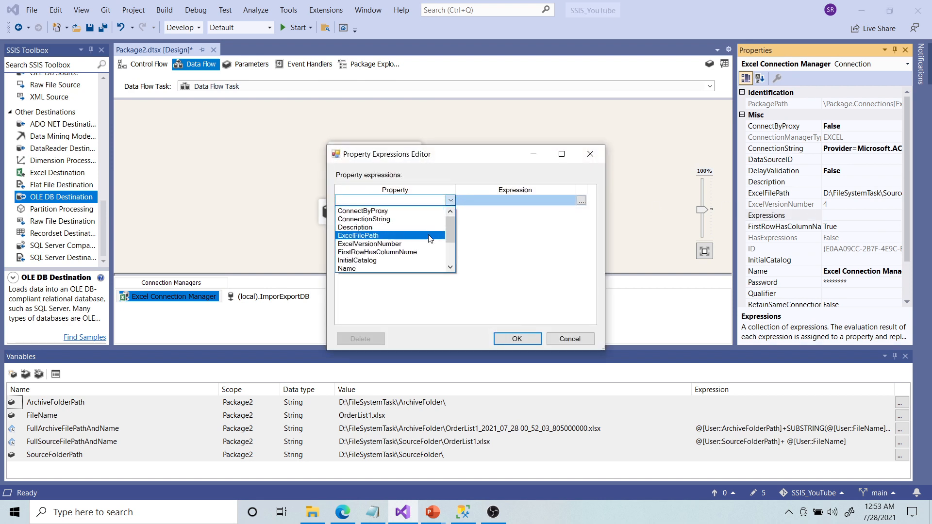
left_click(369, 235)
- Build and evaluate the ExcelFilePath expression @[User::SourceFolderPath]+ @[User::FileName], and accept it for the Excel Connection Manager
left_click(581, 201)
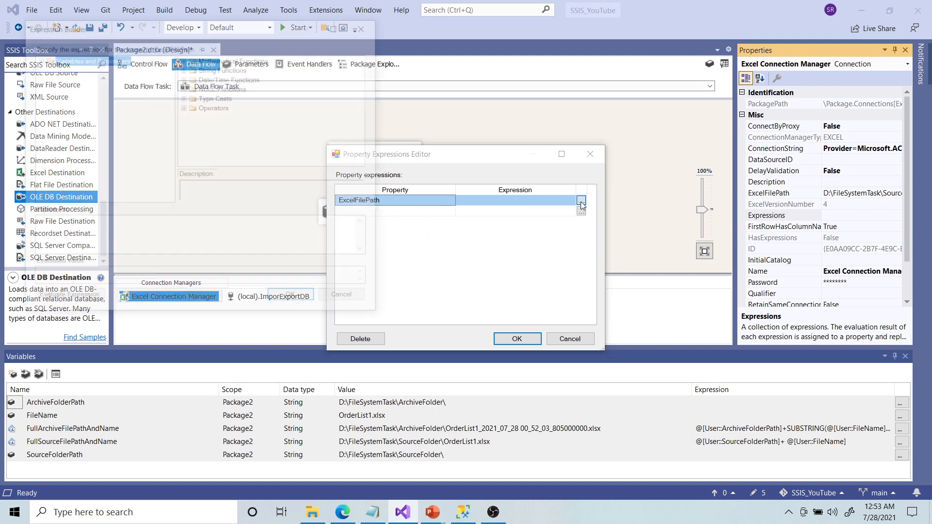
left_click(36, 58)
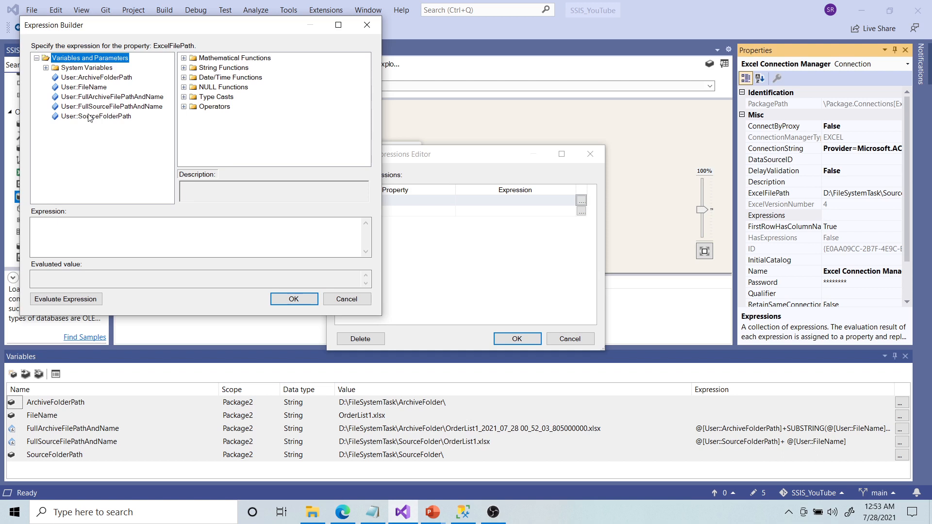
left_click_drag(83, 119, 121, 240)
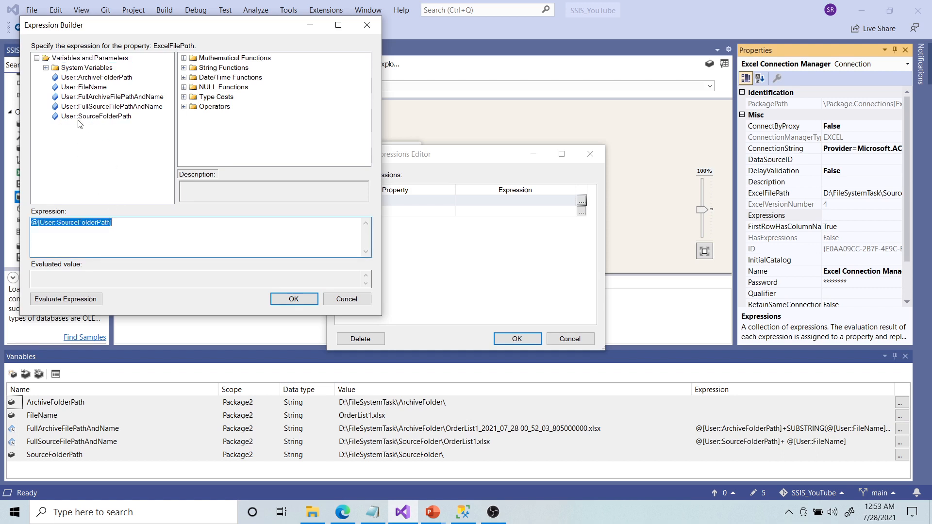
left_click(133, 229)
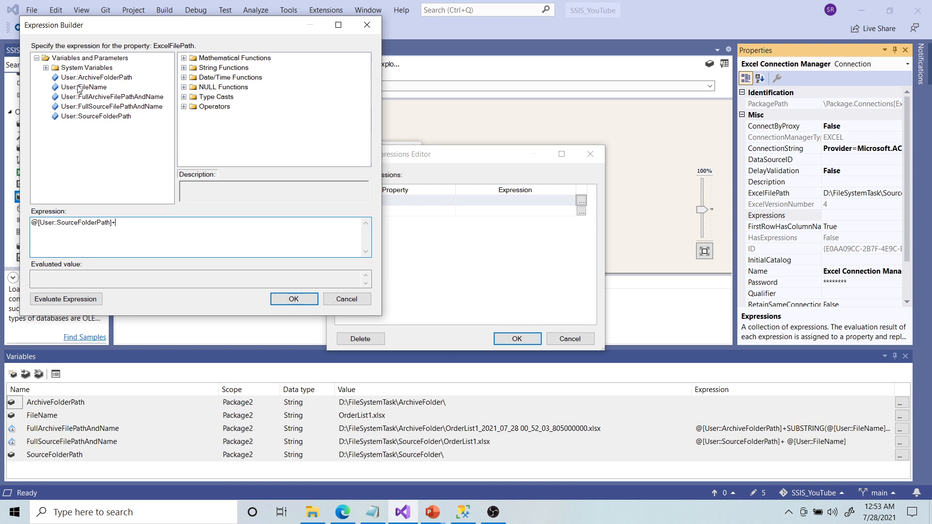
left_click_drag(85, 88, 149, 248)
type("+")
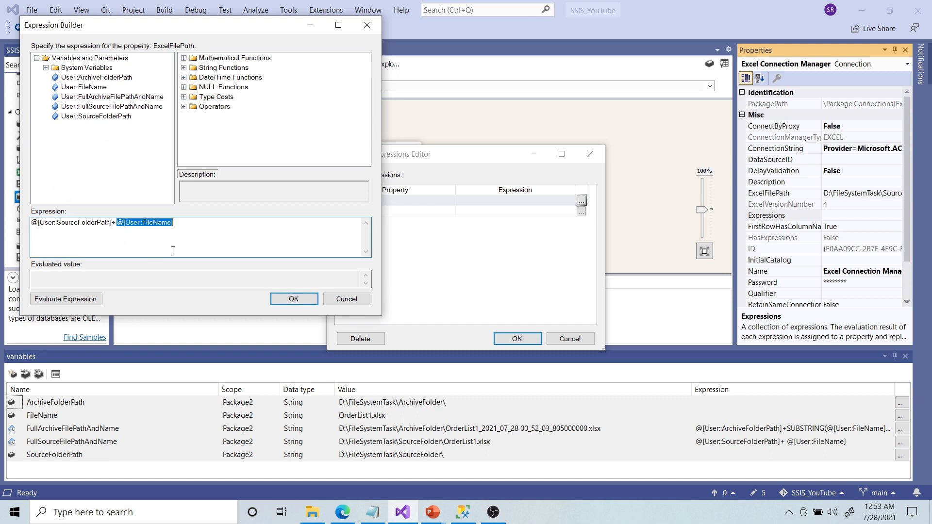
left_click(92, 300)
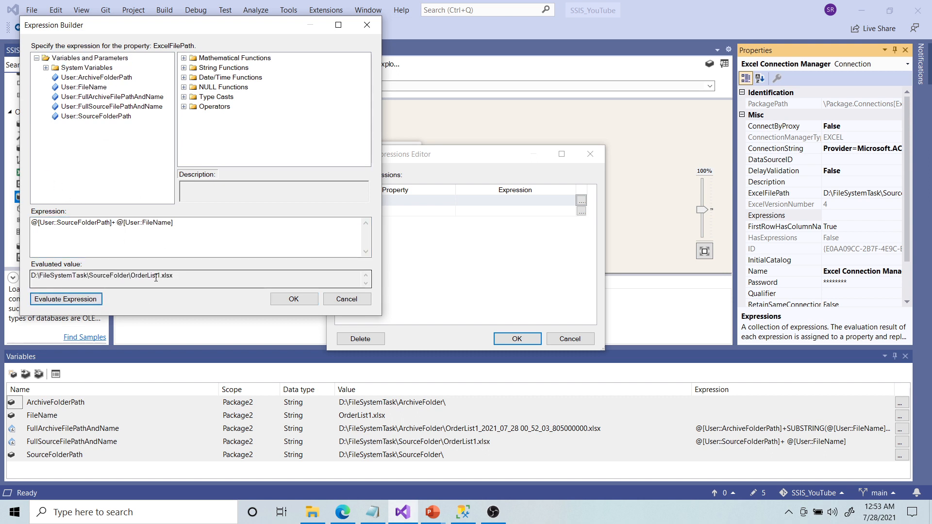
left_click_drag(184, 276, 28, 277)
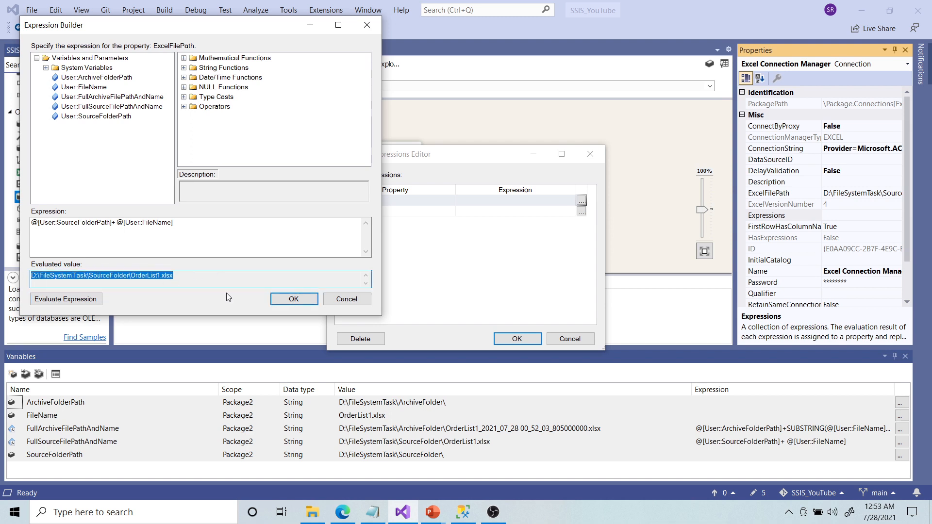
left_click(291, 299)
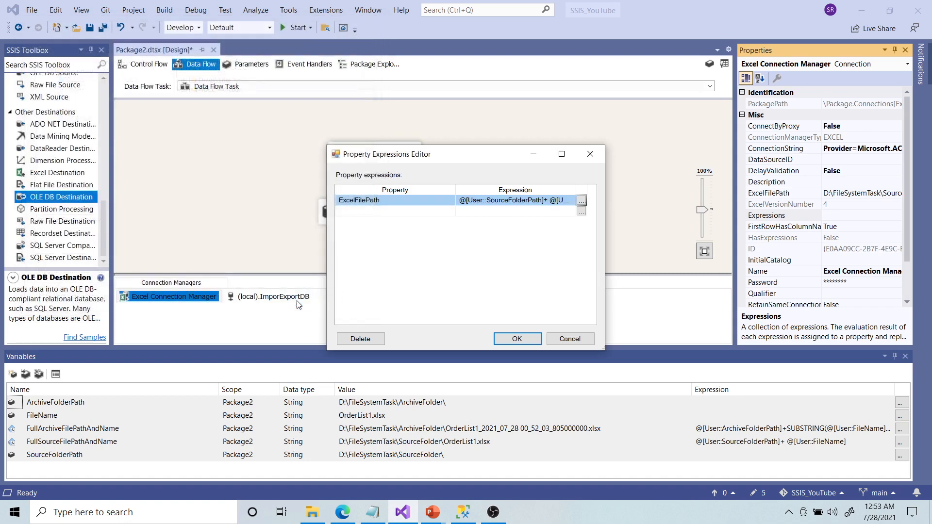
left_click(509, 338)
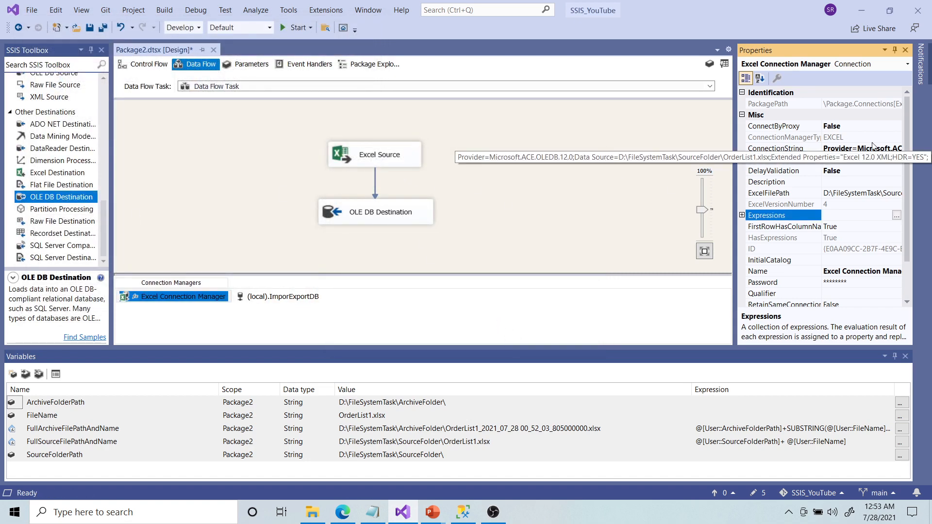
- Set DelayValidation to True for the Excel Connection Manager and for the Data Flow Task in the control flow
double_click(854, 170)
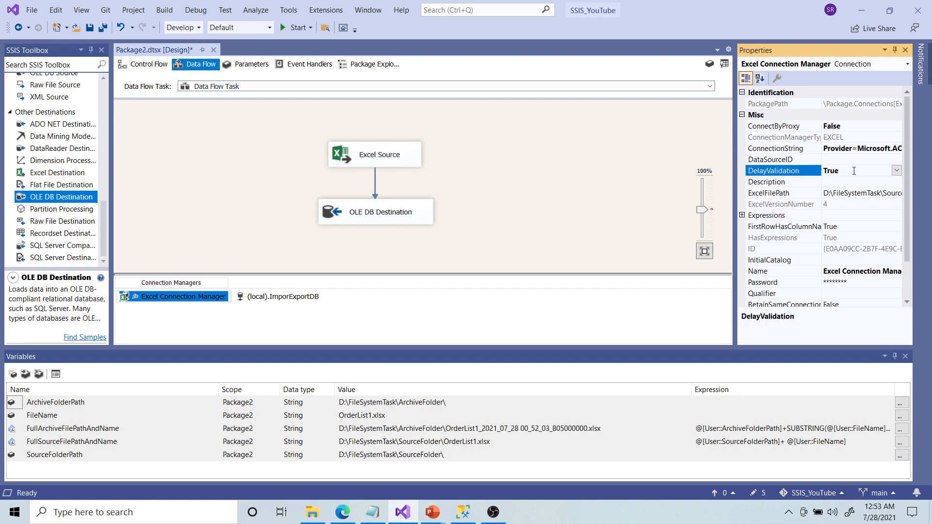
left_click(165, 65)
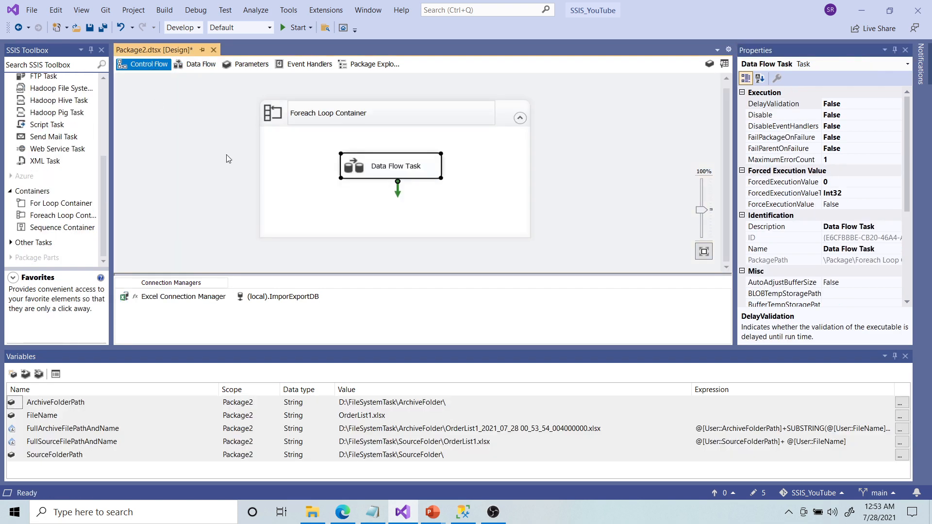
left_click(849, 104)
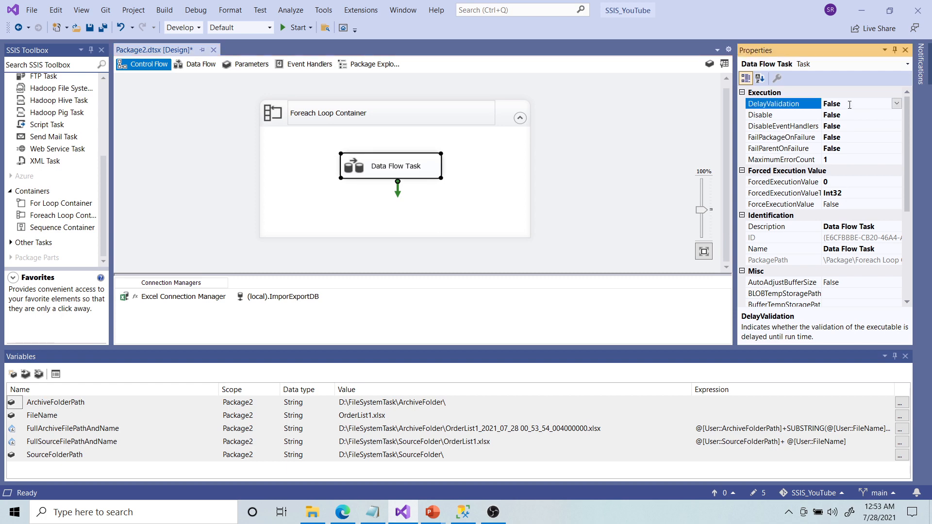
double_click(849, 105)
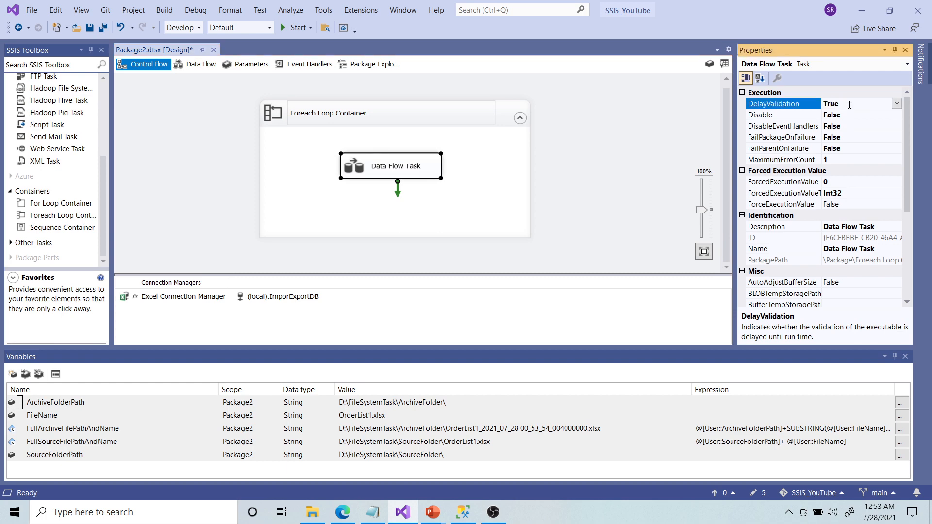
left_click(599, 179)
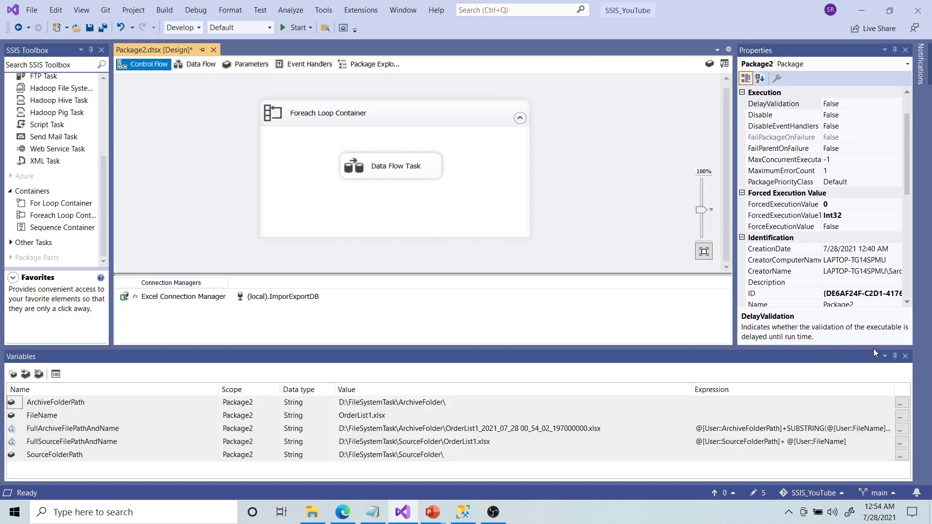
- Close the variables list and enlarge the Foreach Loop Container downward to make room beneath the Data Flow Task
double_click(735, 351)
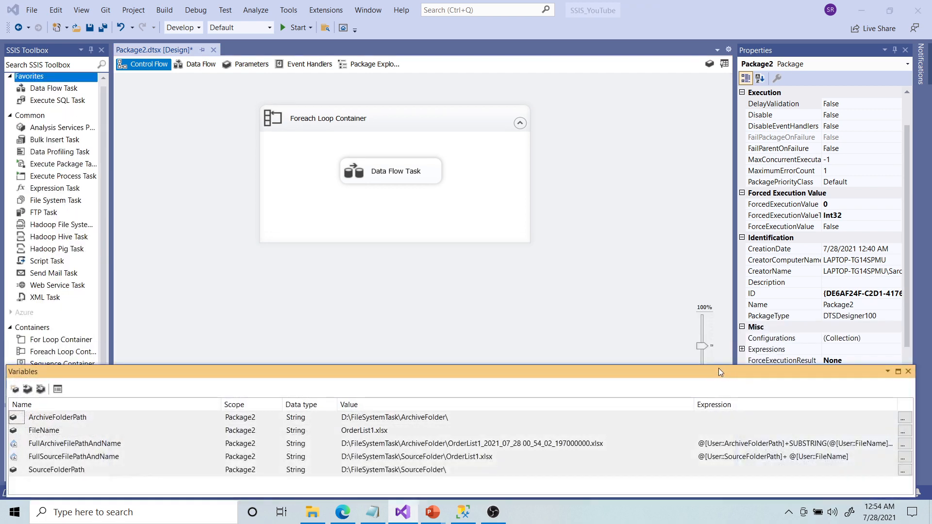
left_click(908, 372)
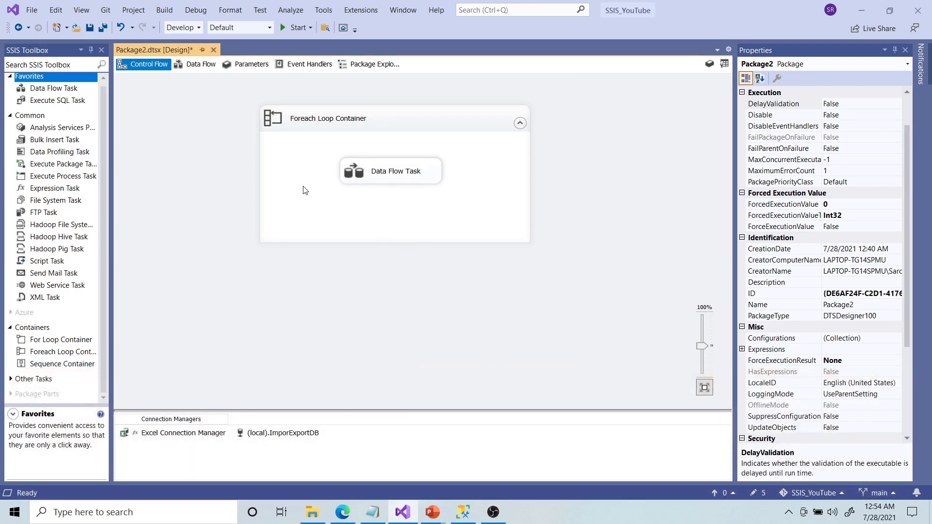
left_click_drag(315, 116, 338, 130)
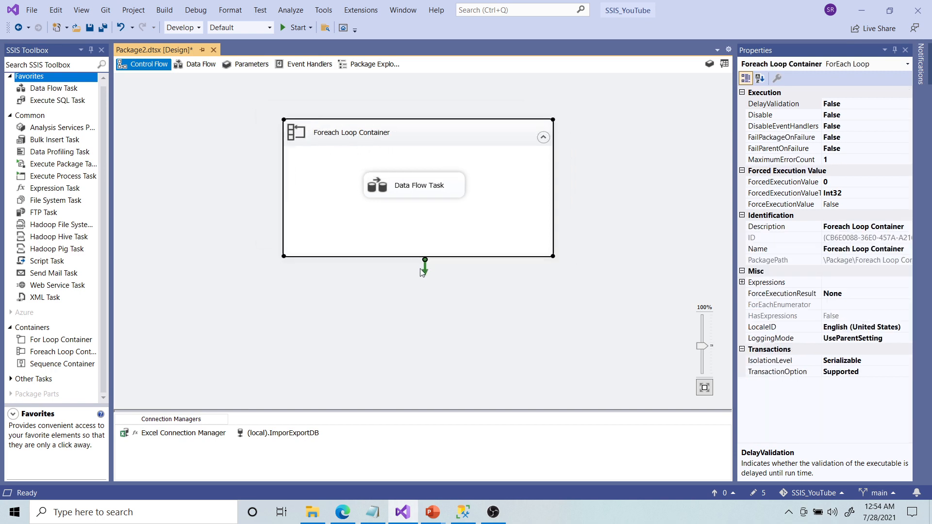
left_click_drag(438, 253, 447, 332)
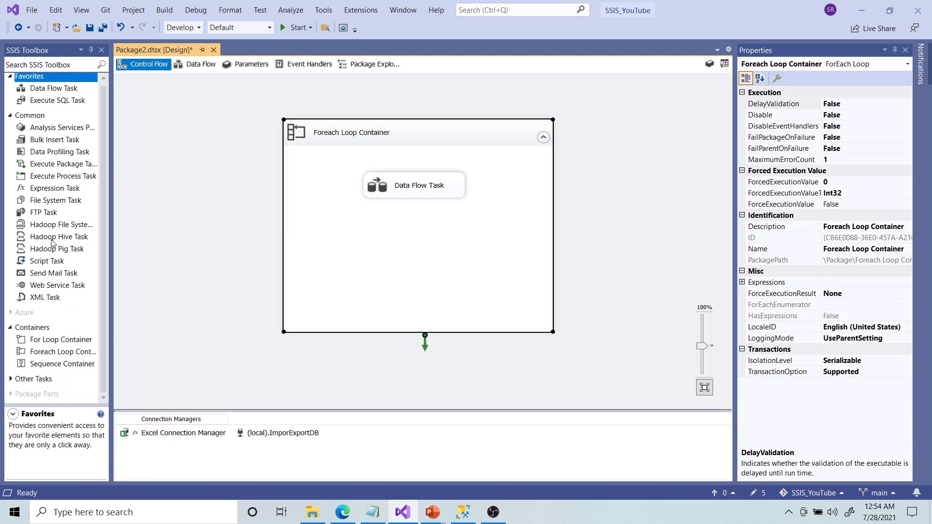
- Add a File System Task below the Data Flow Task inside the Foreach Loop Container and connect the Data Flow Task to it
left_click_drag(61, 200, 434, 256)
left_click(505, 216)
left_click(422, 196)
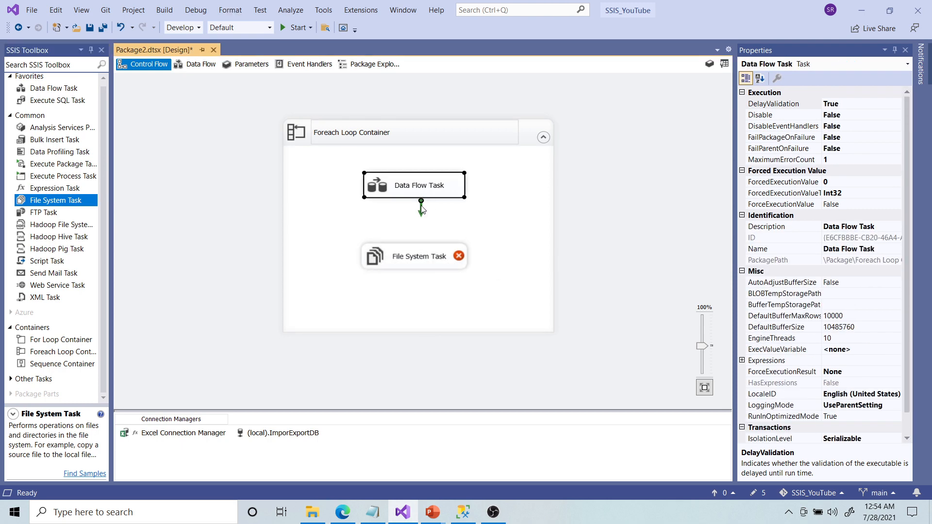
left_click_drag(417, 200, 418, 255)
left_click(499, 230)
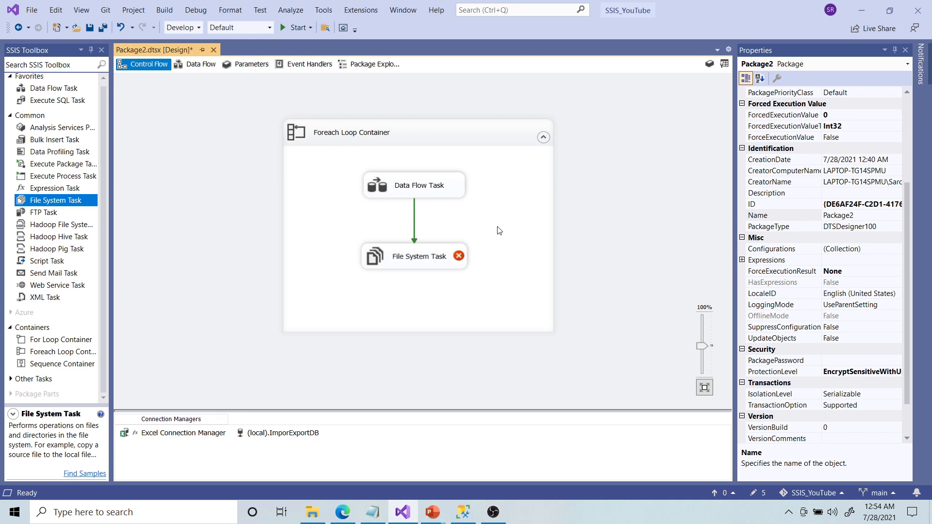
- Set the File System Task's IsDestinationPathVariable to True, its DestinationVariable to User::FullArchiveFilePathAndName and OverwriteDestination to True
left_click(410, 263)
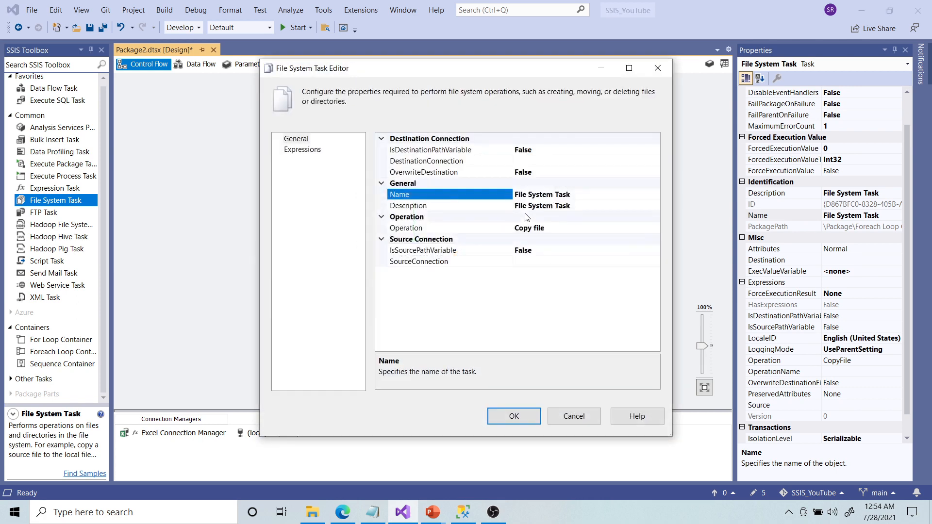
left_click(550, 153)
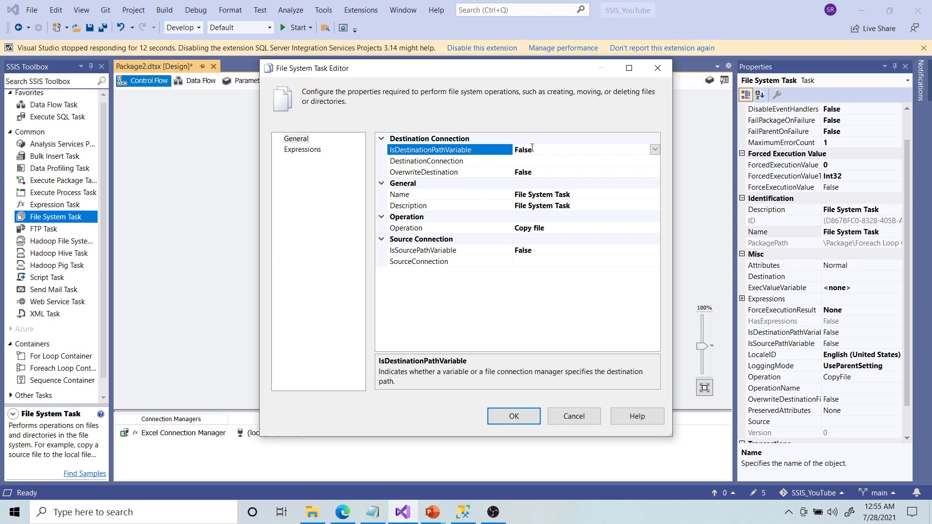
double_click(576, 148)
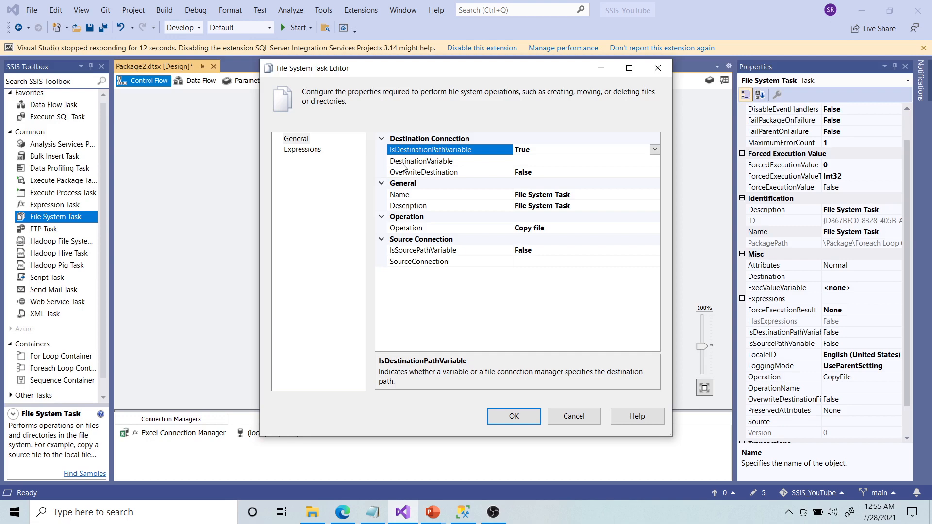
left_click(555, 160)
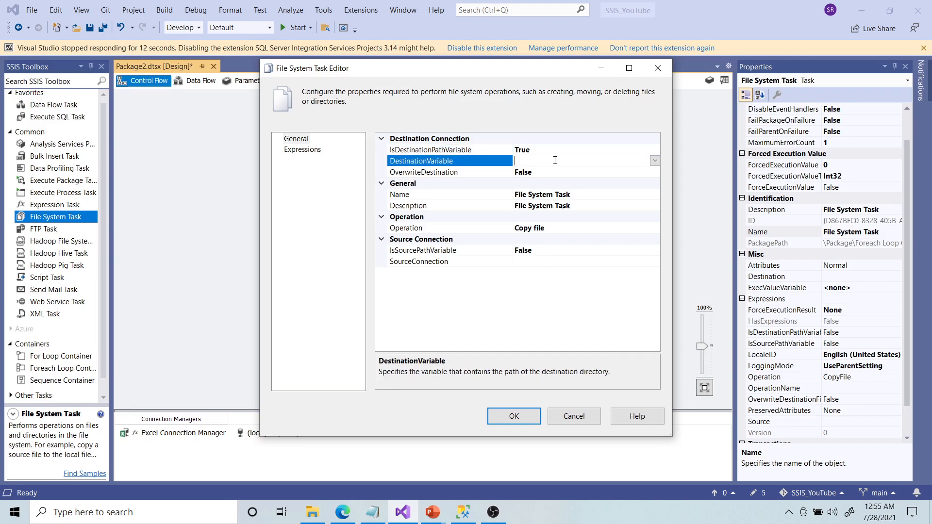
left_click(654, 161)
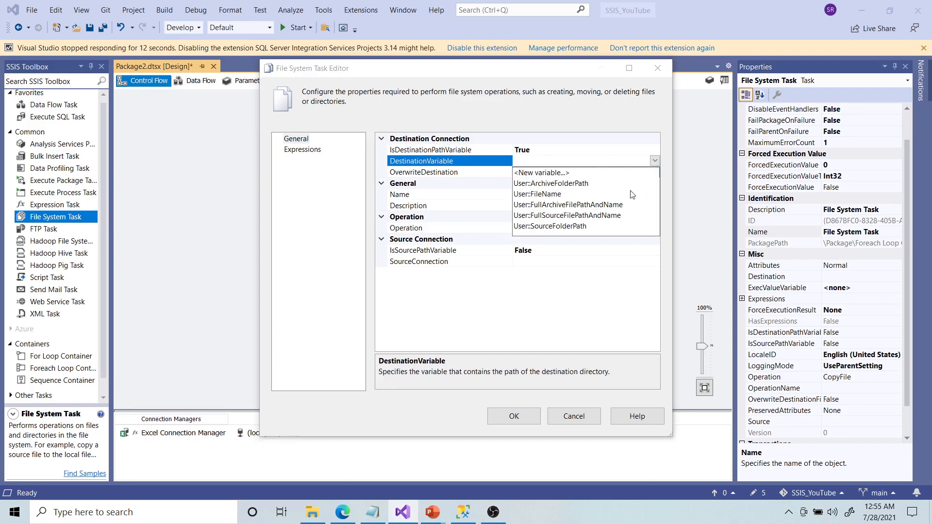
left_click(556, 206)
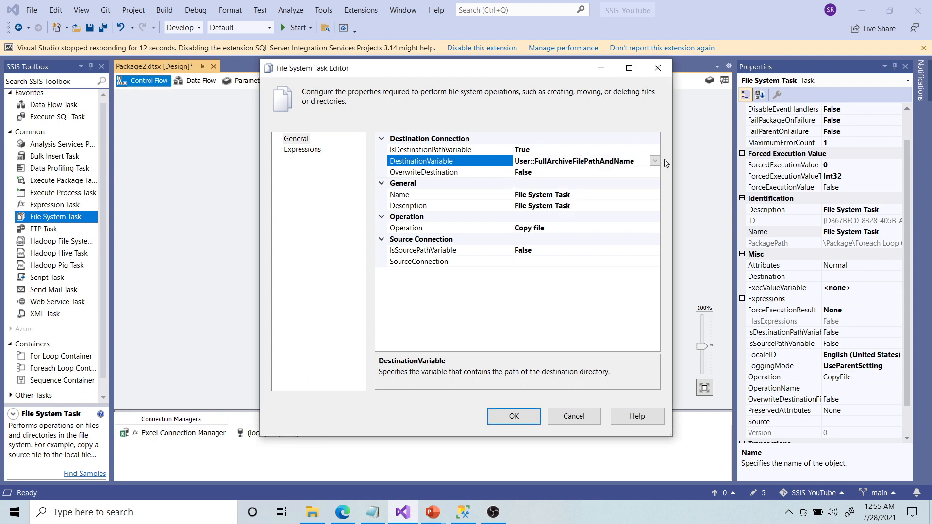
left_click(546, 176)
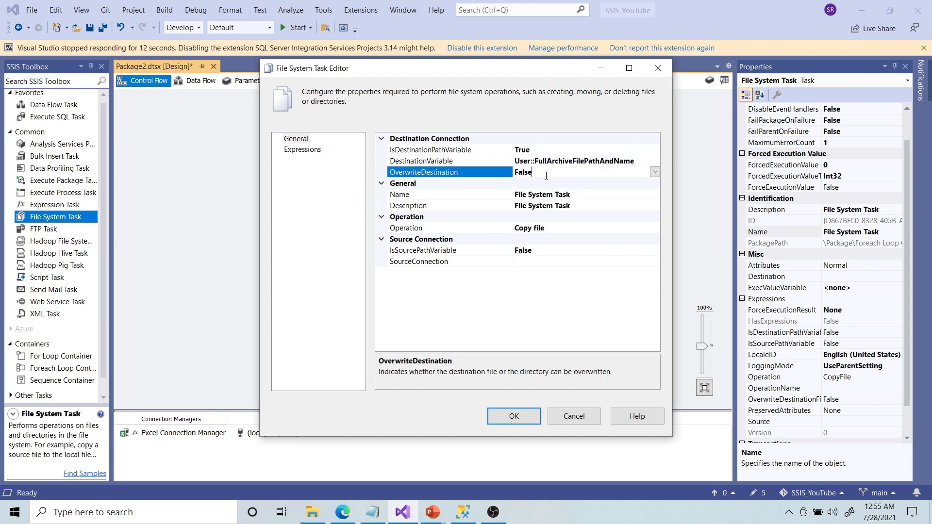
double_click(546, 175)
- Set the File System Task's operation to Rename file, IsSourcePathVariable to True and SourceVariable to User::FullSourceFilePathAndName
left_click(491, 229)
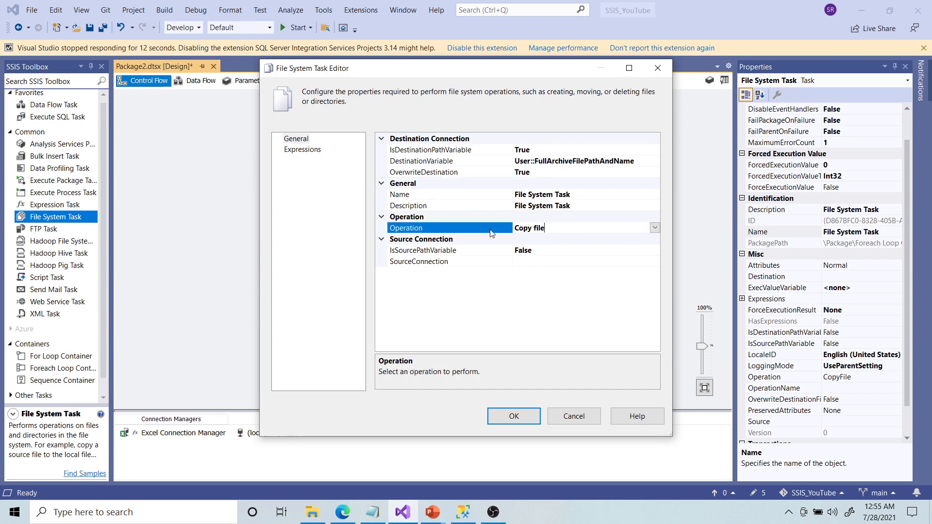
left_click(655, 228)
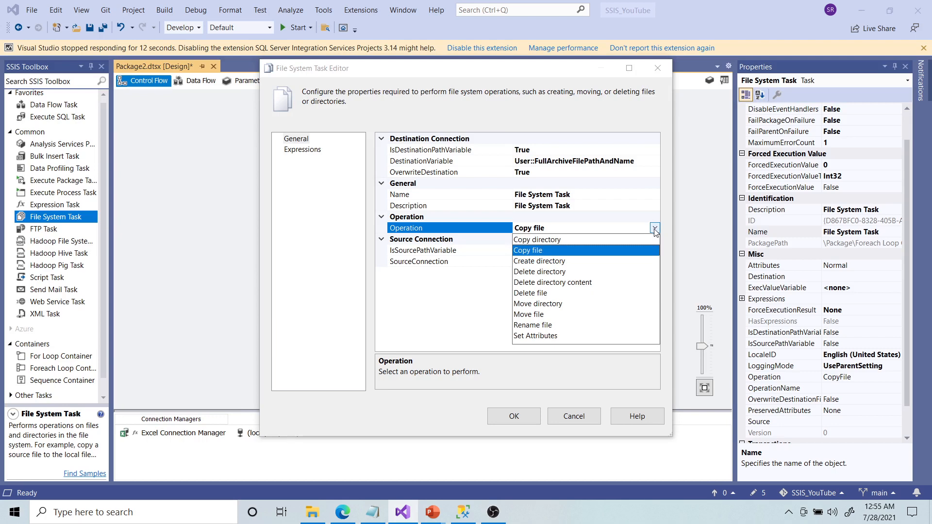
left_click(541, 326)
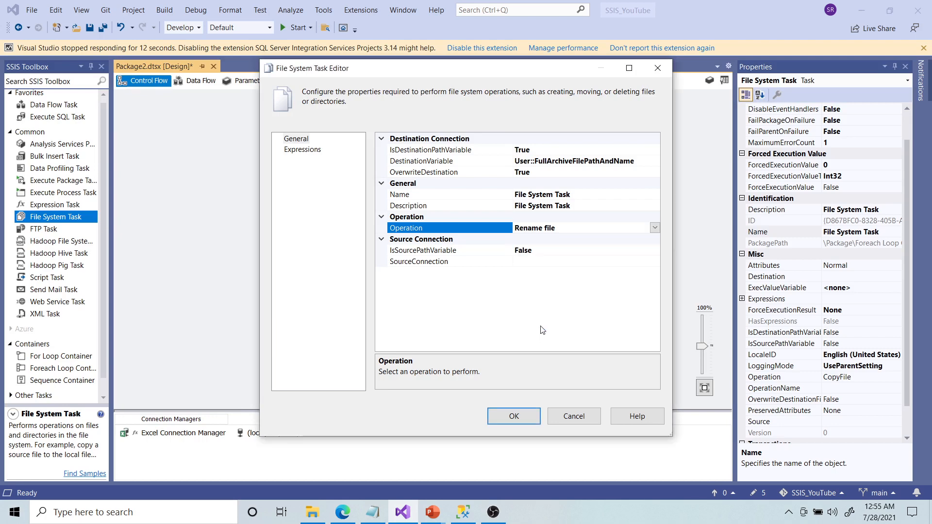
left_click(552, 250)
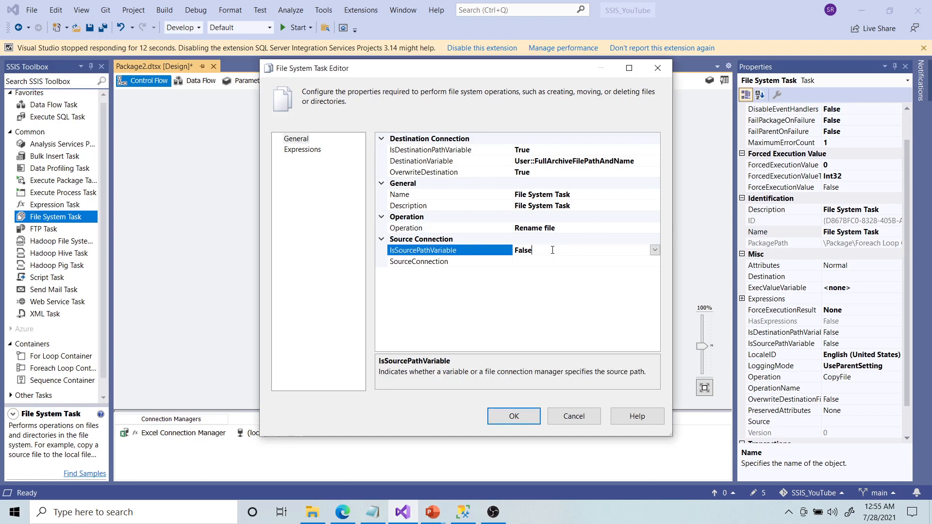
double_click(591, 252)
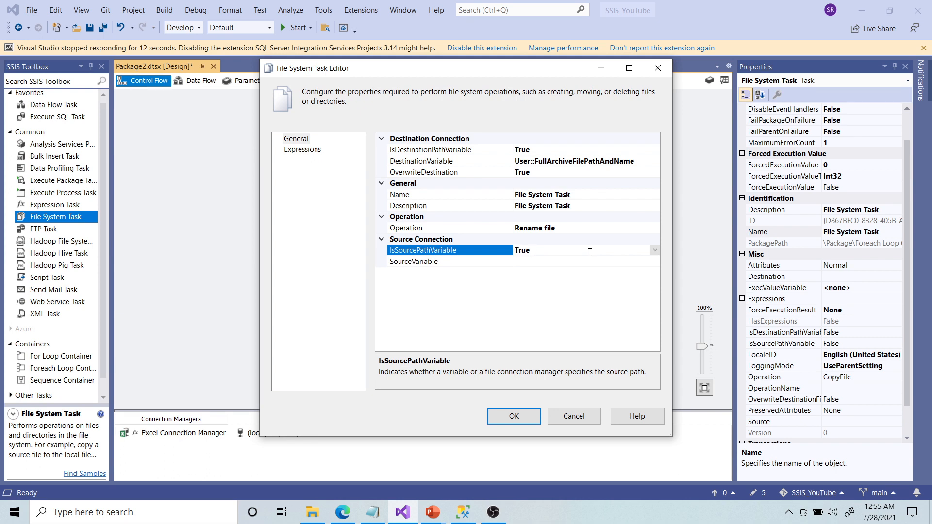
left_click(586, 263)
left_click(655, 262)
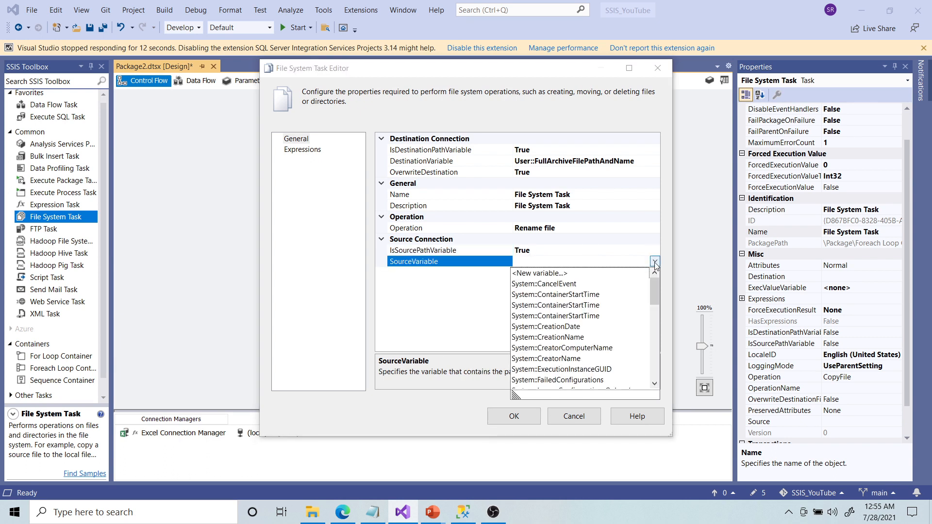
scroll(634, 320, "down", 10)
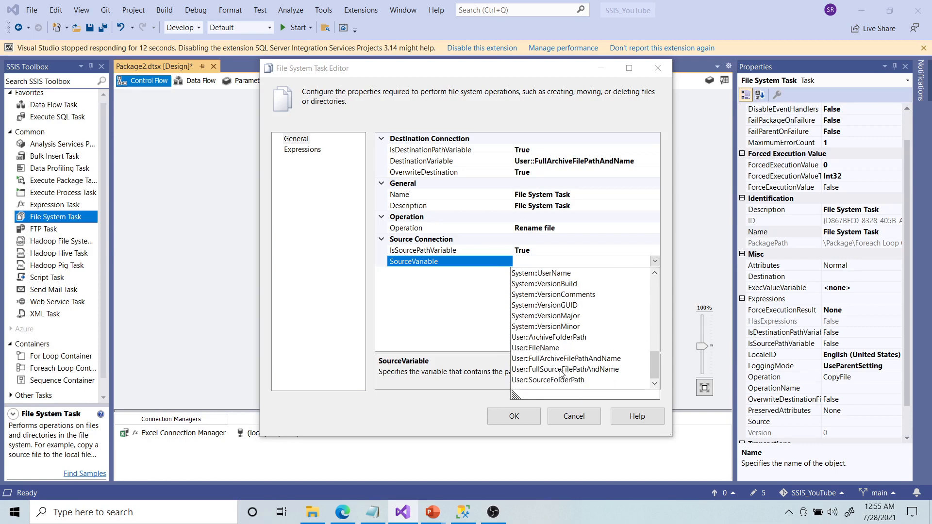
left_click(560, 370)
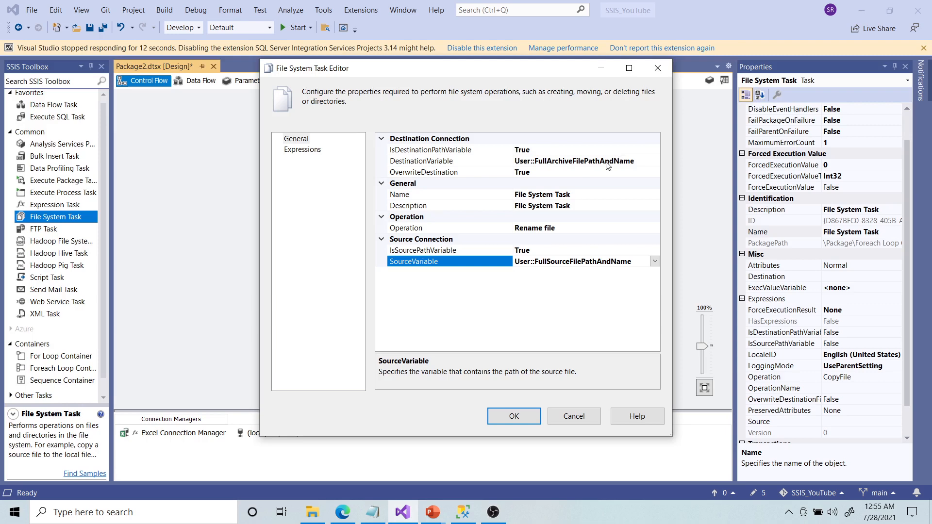
- Apply the File System Task's settings and close its editor
left_click(524, 415)
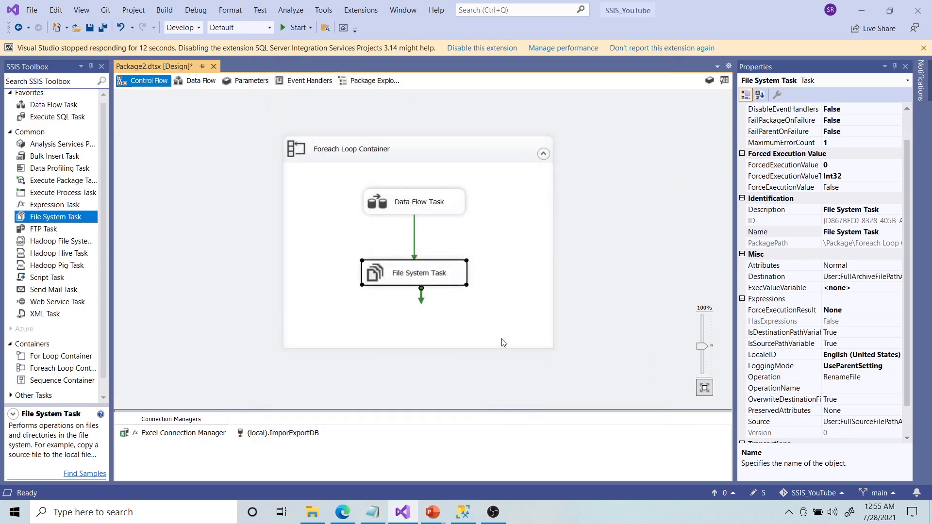
left_click(586, 235)
left_click(428, 207)
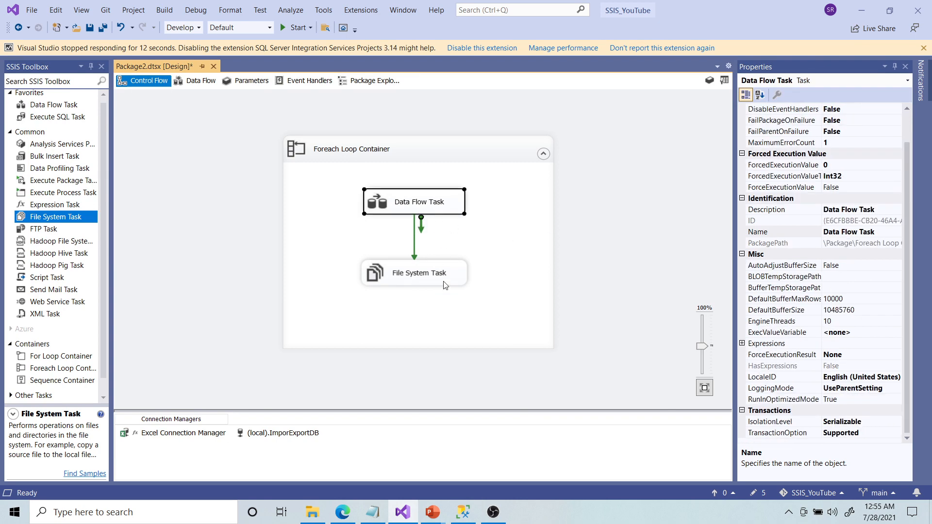
left_click(444, 281)
left_click(602, 263)
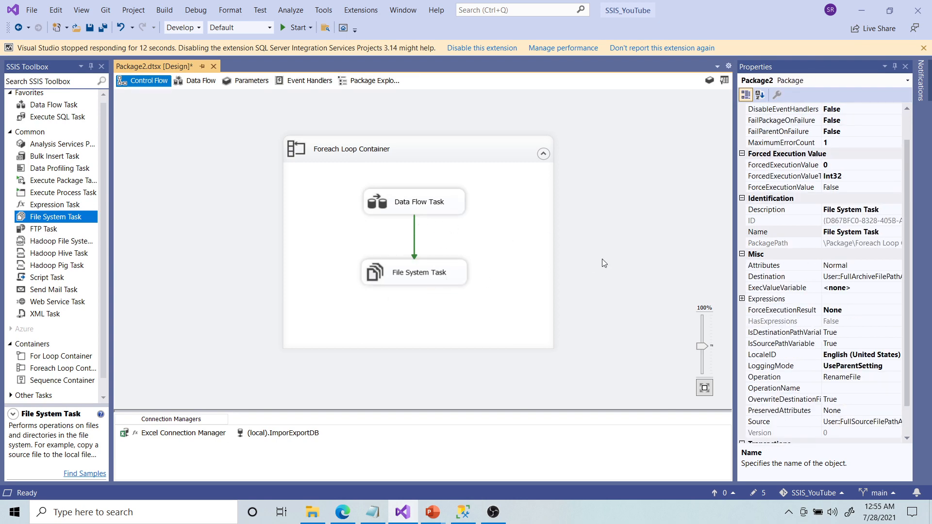
- Set the Foreach Loop Container's collection enumerator to Foreach File Enumerator
left_click(433, 154)
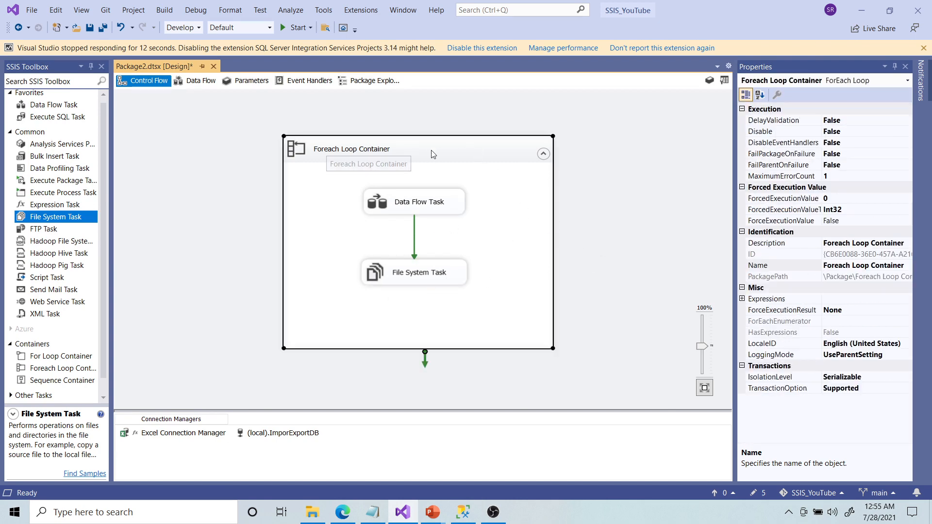
double_click(461, 150)
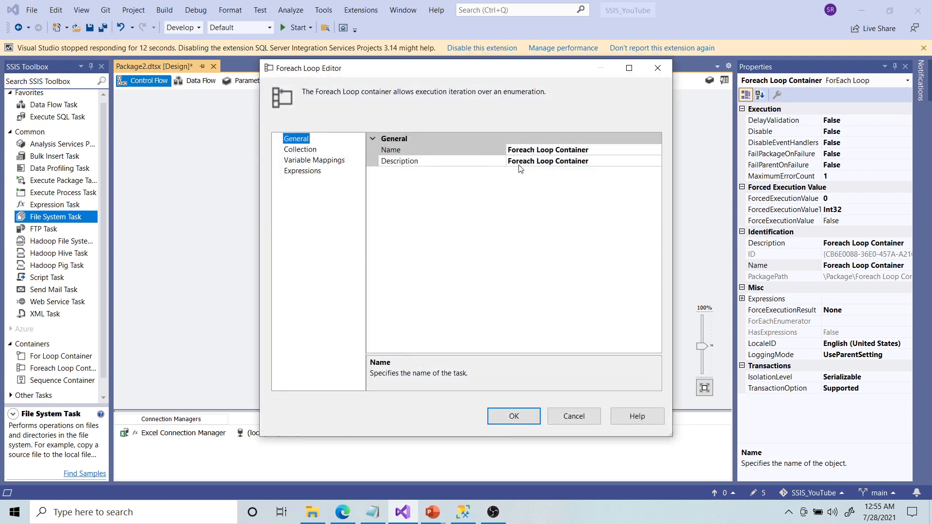
left_click(293, 151)
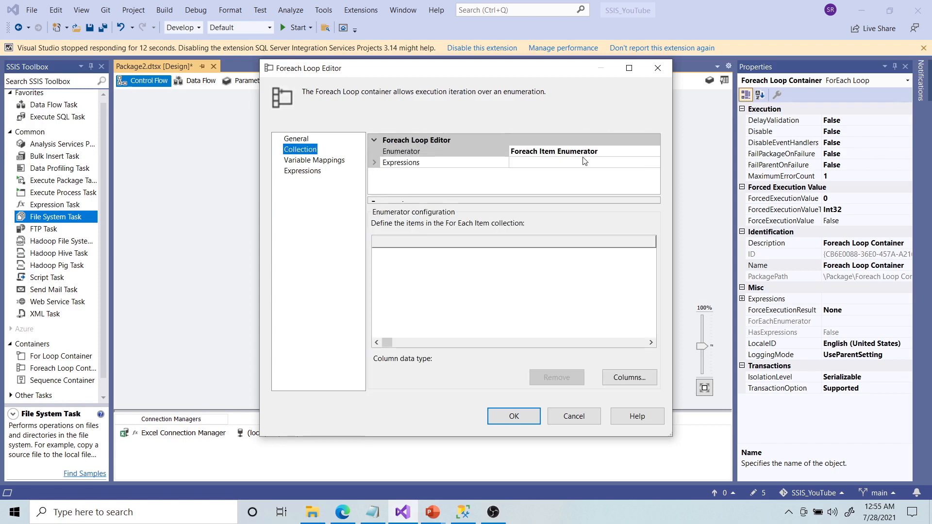
left_click(621, 154)
left_click(655, 151)
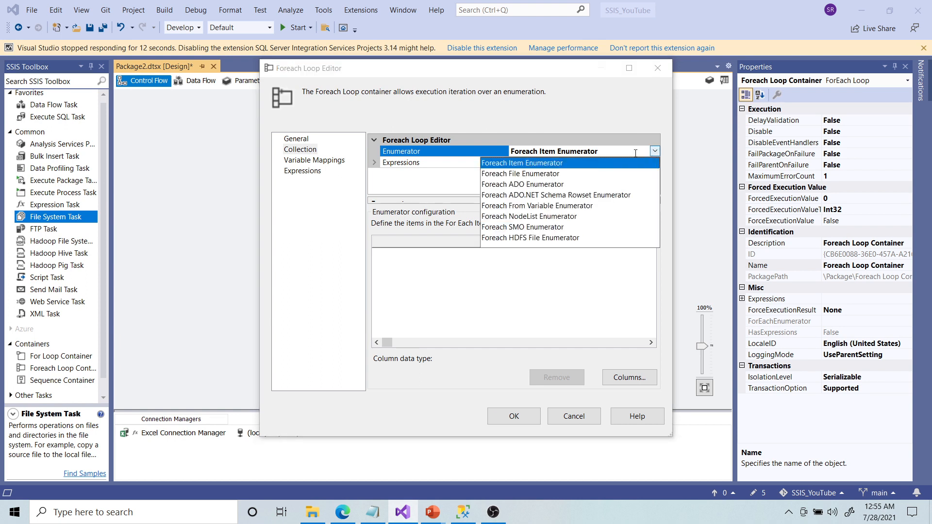
left_click(559, 174)
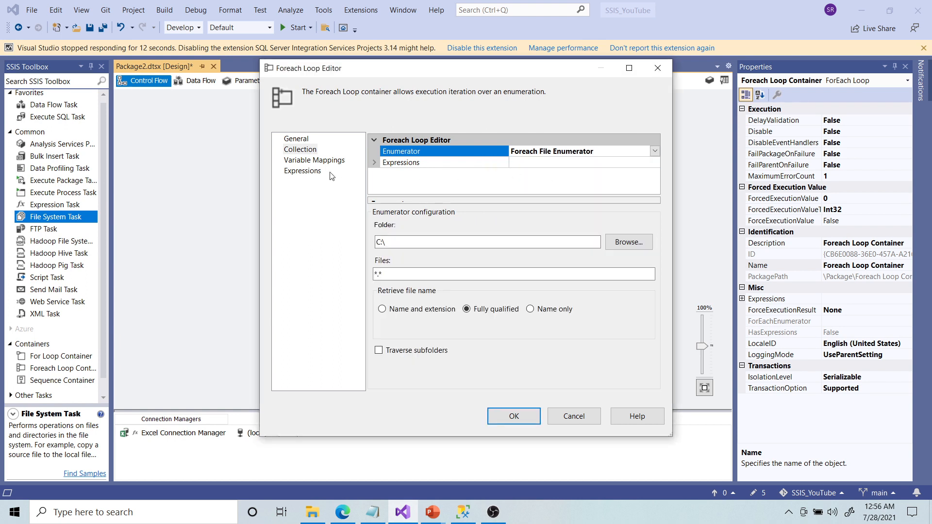
- Add a collection expression that sets the enumerator's Directory property to @[User::SourceFolderPath], evaluate it and confirm
left_click(375, 163)
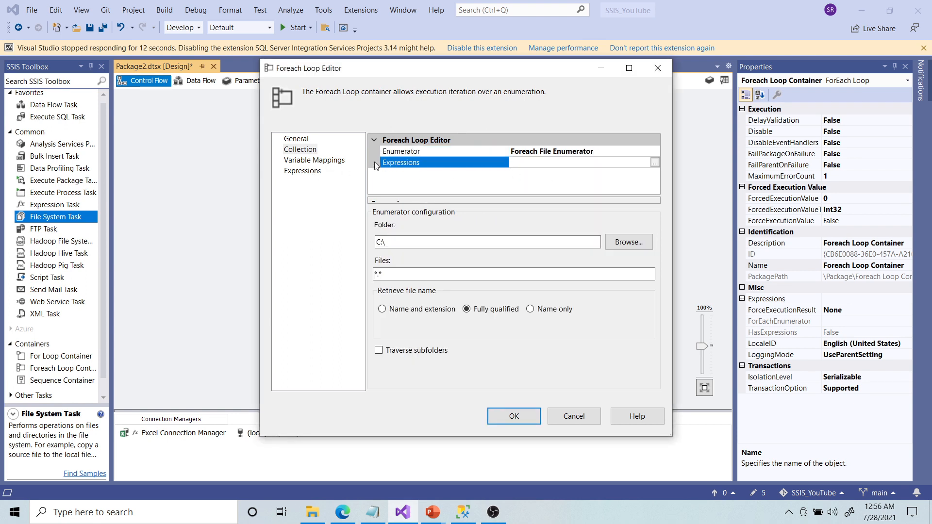
left_click(654, 163)
left_click(451, 204)
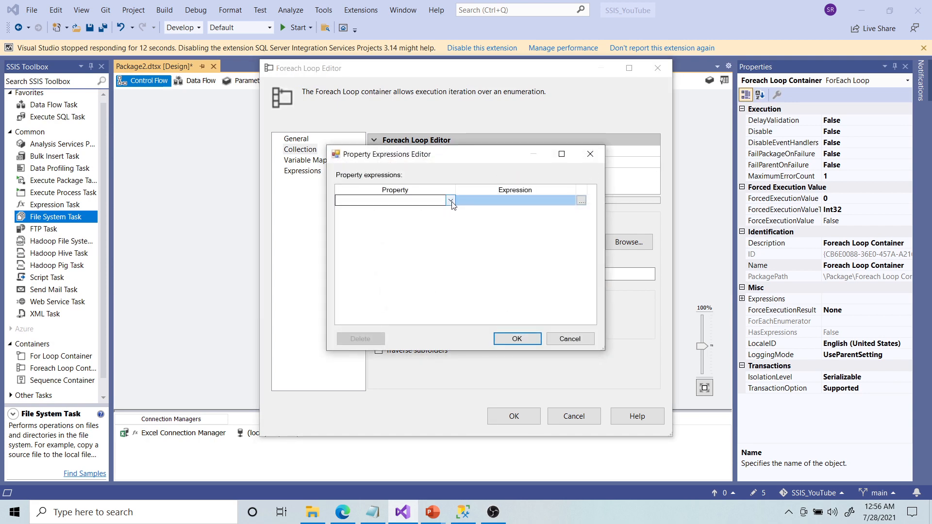
left_click(451, 202)
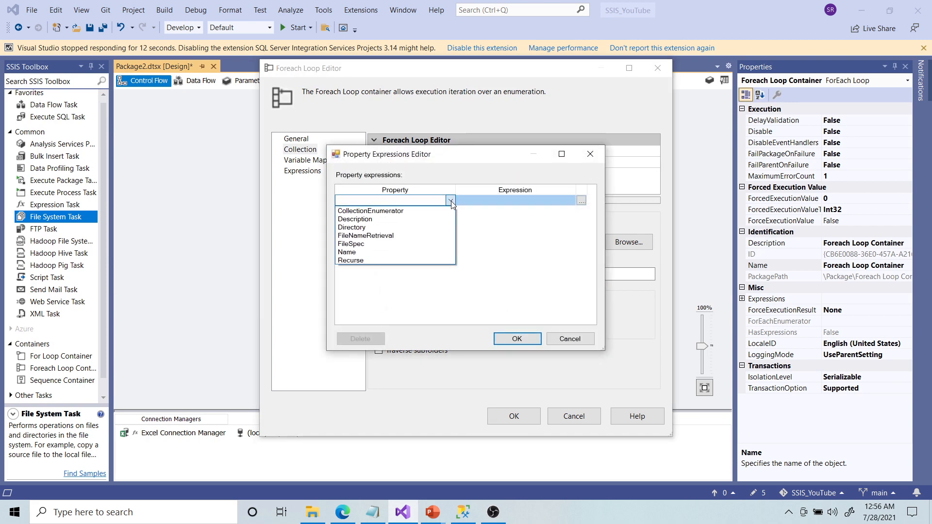
left_click(429, 227)
left_click(581, 201)
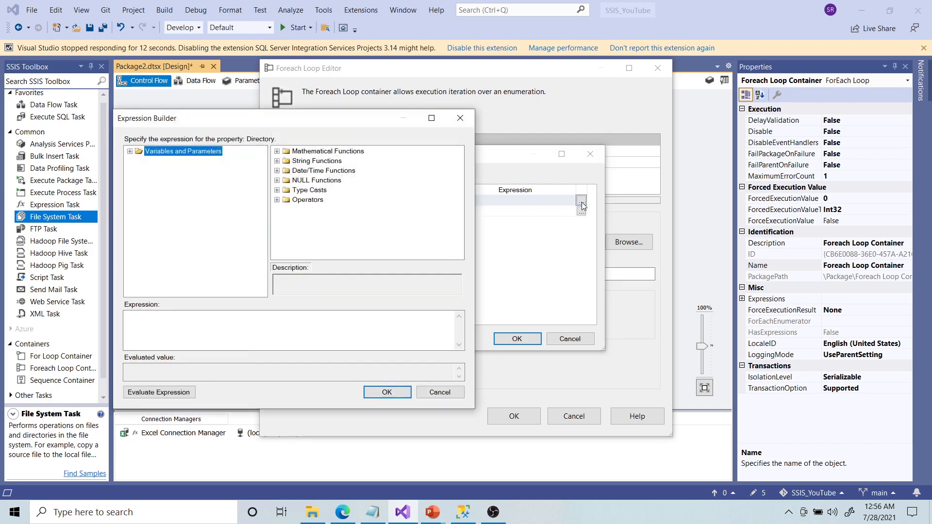
left_click(130, 151)
left_click(187, 209)
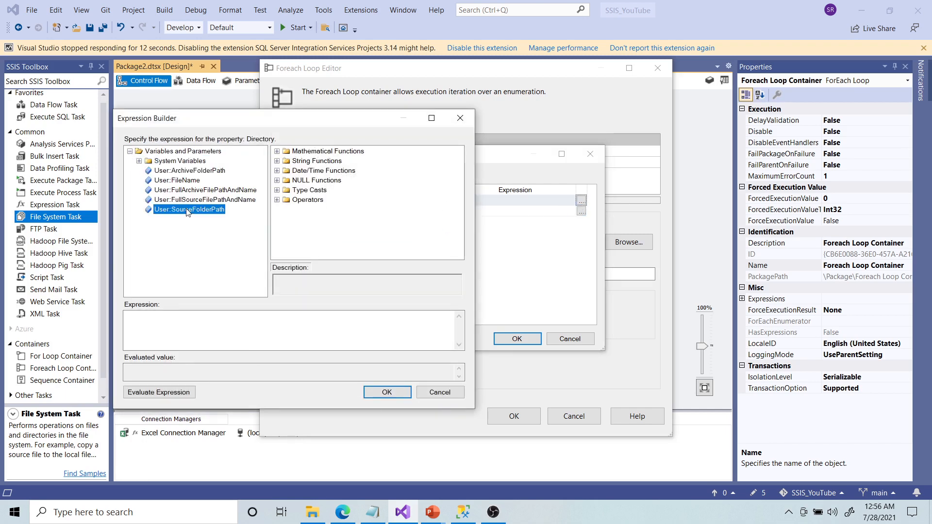
left_click_drag(188, 209, 225, 326)
left_click(159, 392)
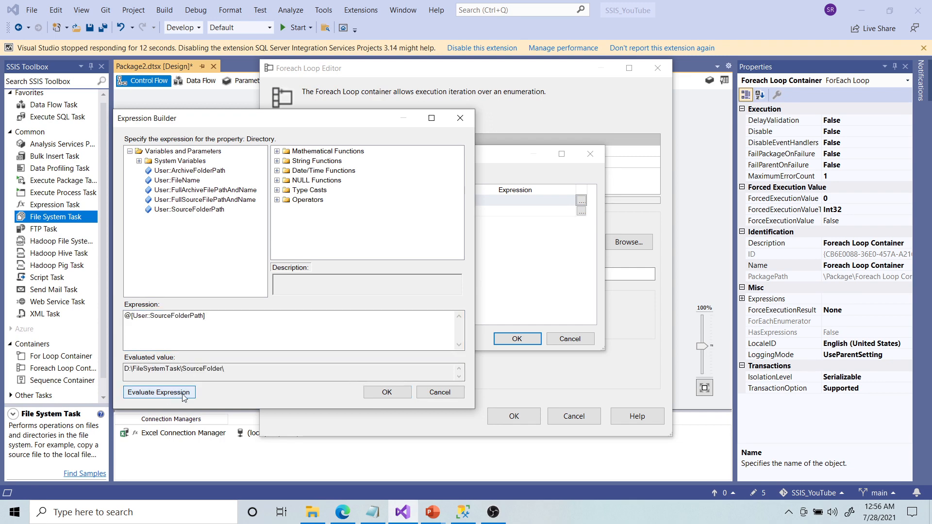
left_click(383, 394)
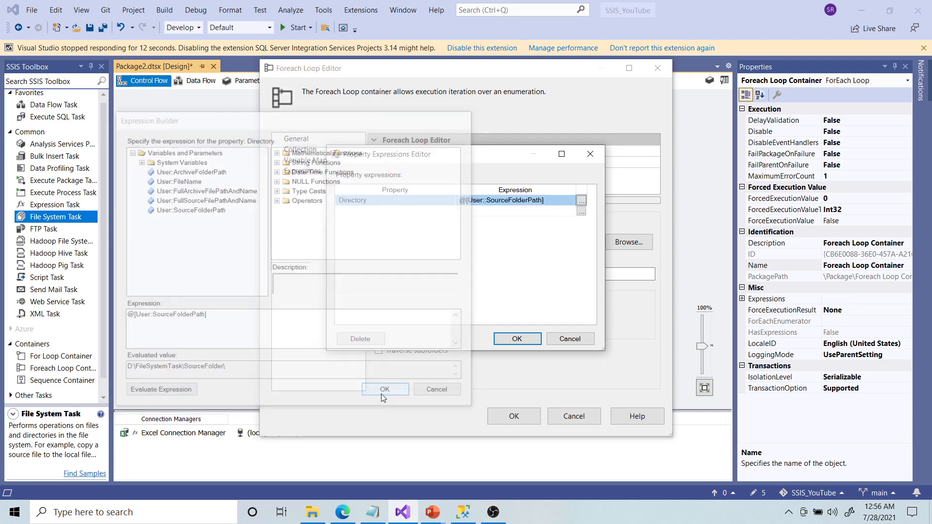
left_click(517, 338)
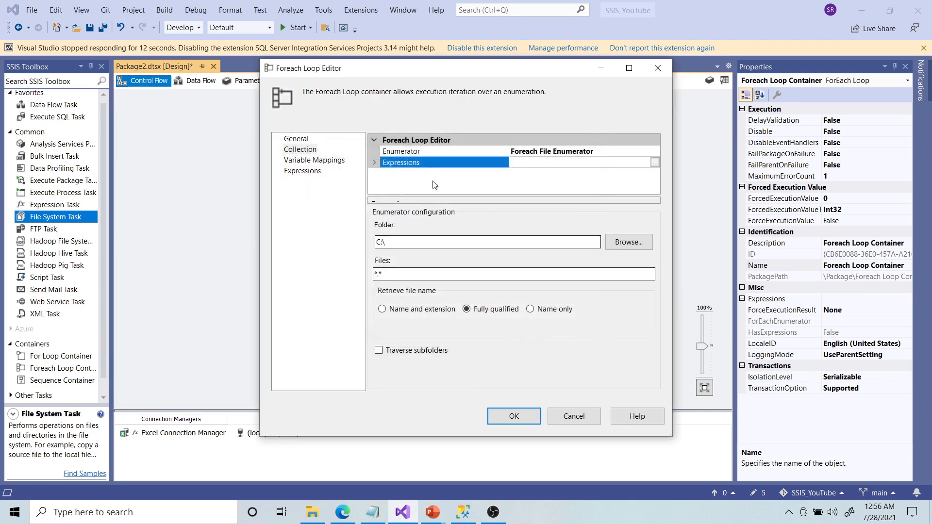
- Set the enumerator to retrieve Name and extension, with *.* as the file pattern
left_click(382, 310)
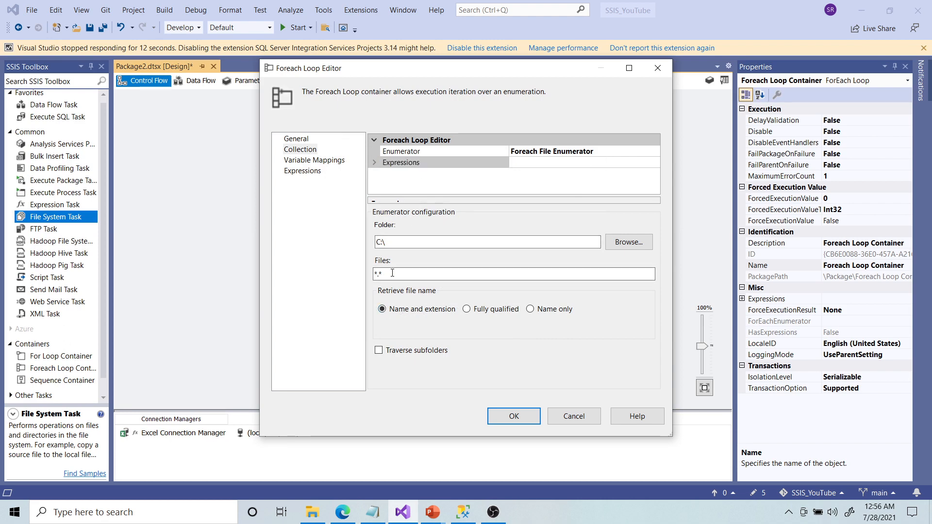
left_click(416, 276)
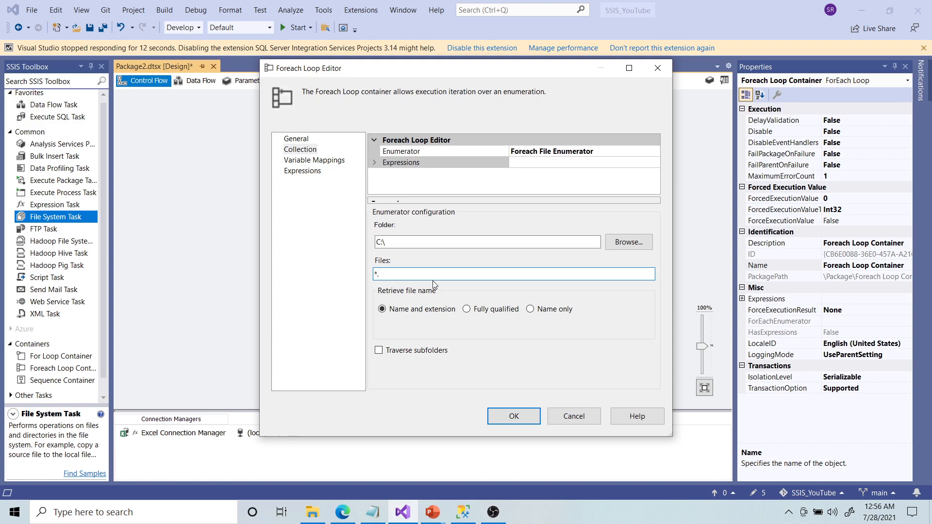
type("*")
left_click_drag(379, 273, 383, 274)
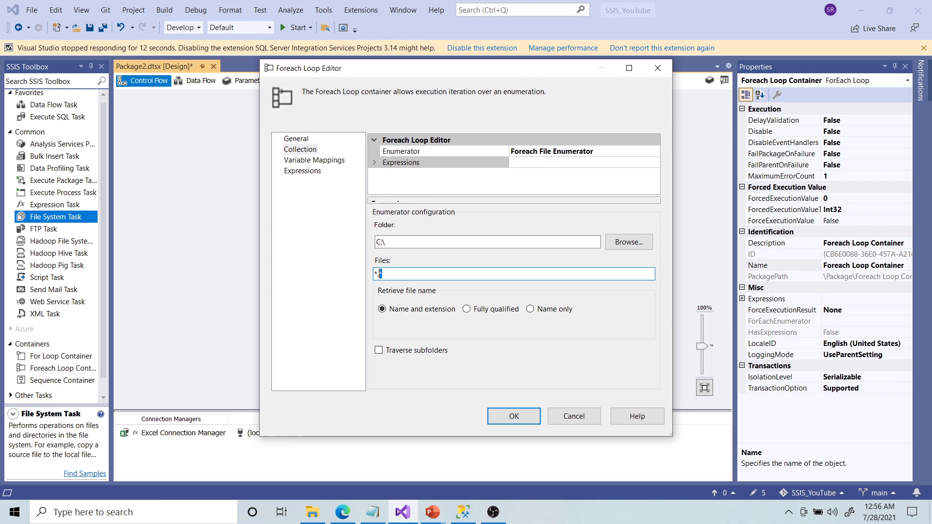
left_click(380, 274)
left_click_drag(377, 274, 391, 274)
- Map the collection value at index 0 to User::FileName and confirm the Foreach Loop Container's settings
left_click(304, 161)
left_click(448, 169)
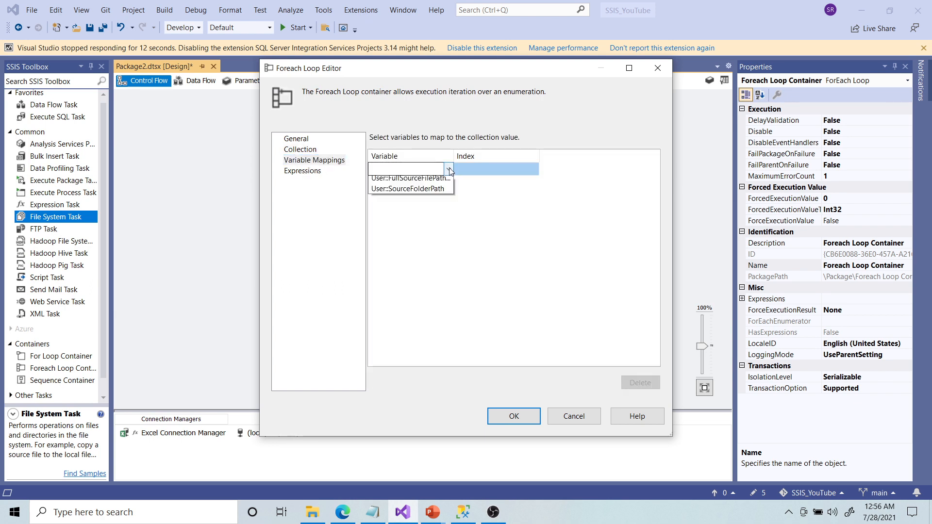
left_click(426, 206)
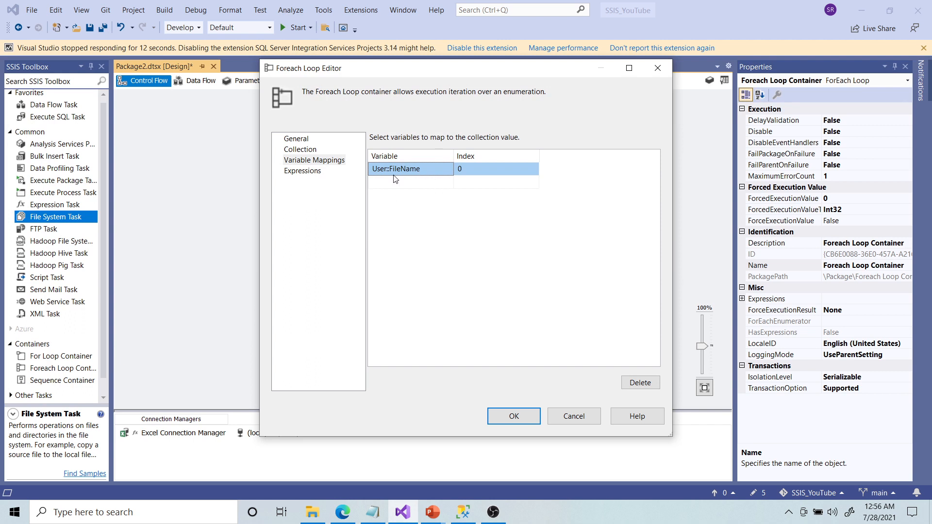
left_click(520, 417)
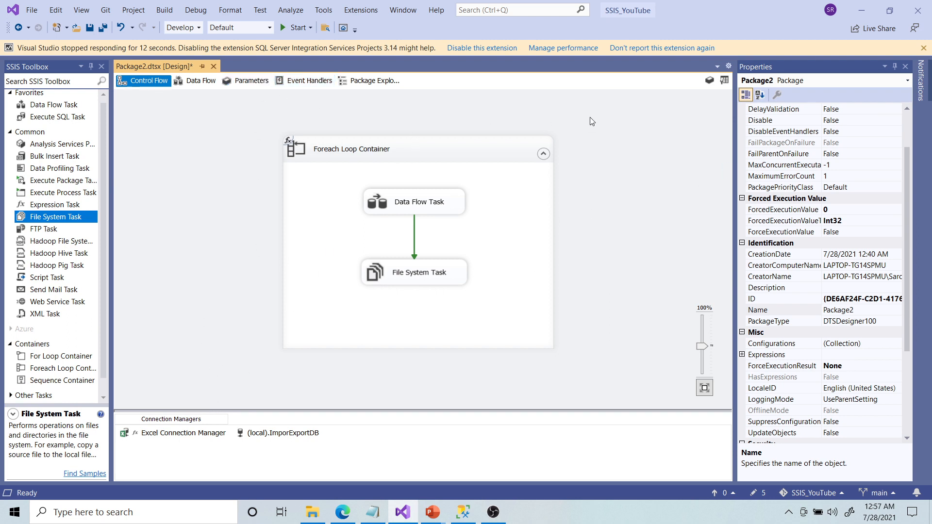
- Run the package, switch to SQL Server Management Studio and re-execute the OrderList query to check the loaded rows
left_click(287, 30)
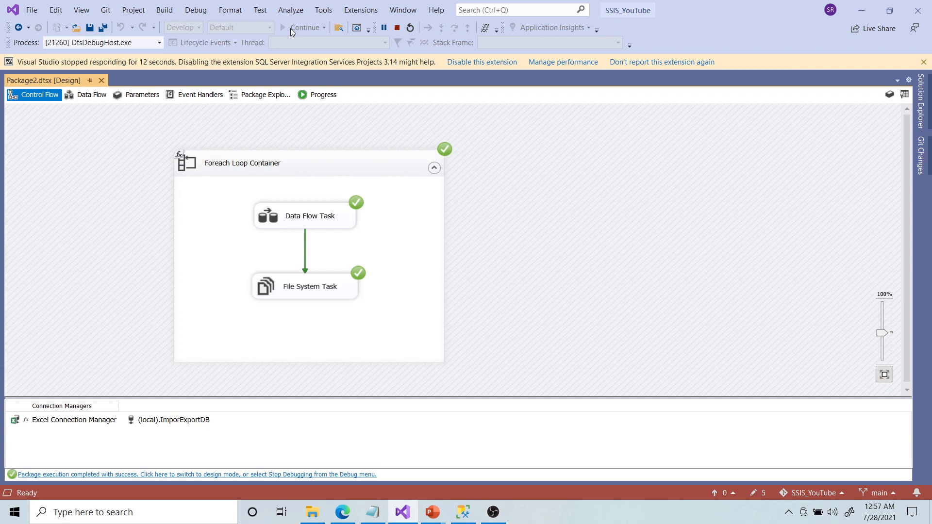
left_click(463, 512)
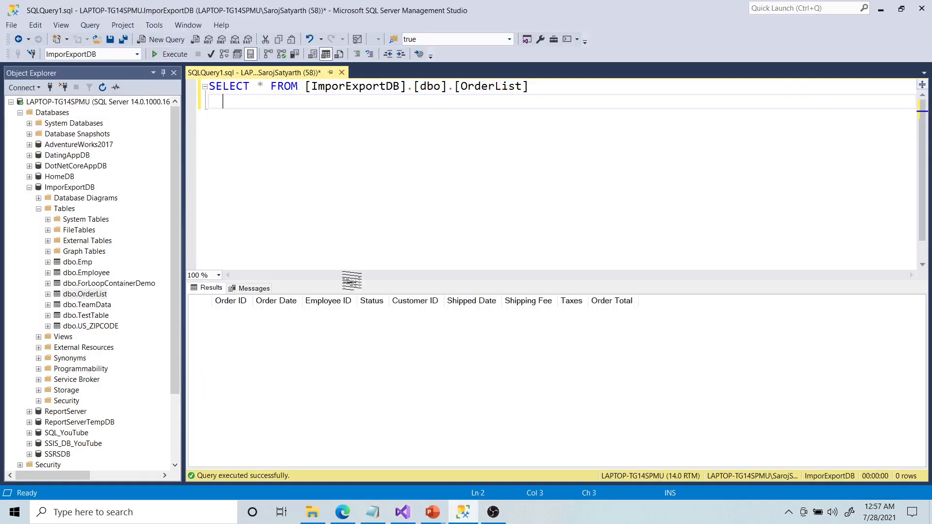
left_click(170, 54)
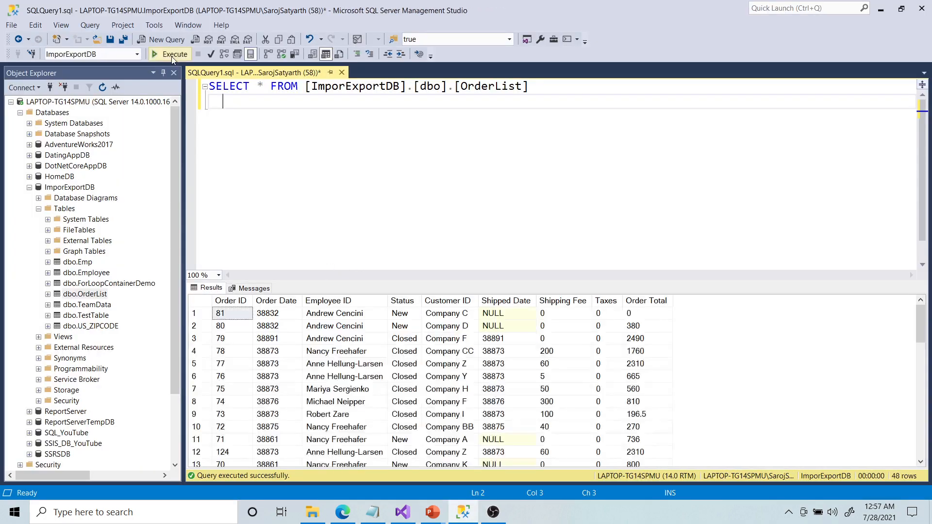
scroll(718, 402, "down", 12)
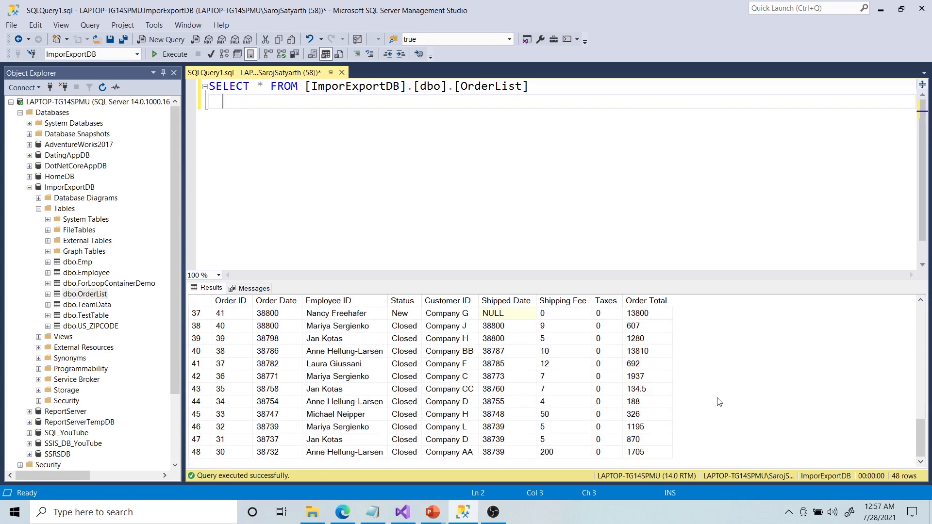
scroll(718, 402, "up", 12)
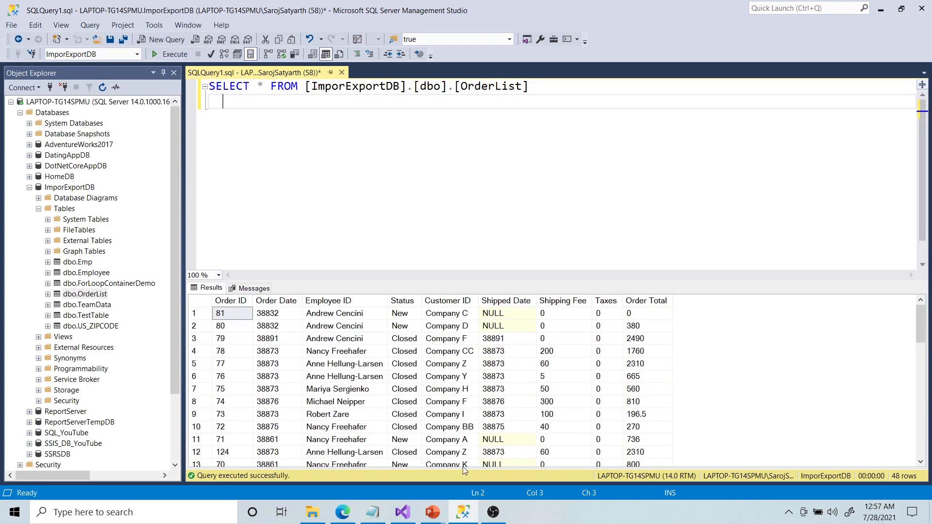
- Switch to File Explorer and examine SourceFolder and the archived file names in ArchiveFolder, fitting the Type column to its contents
left_click(312, 512)
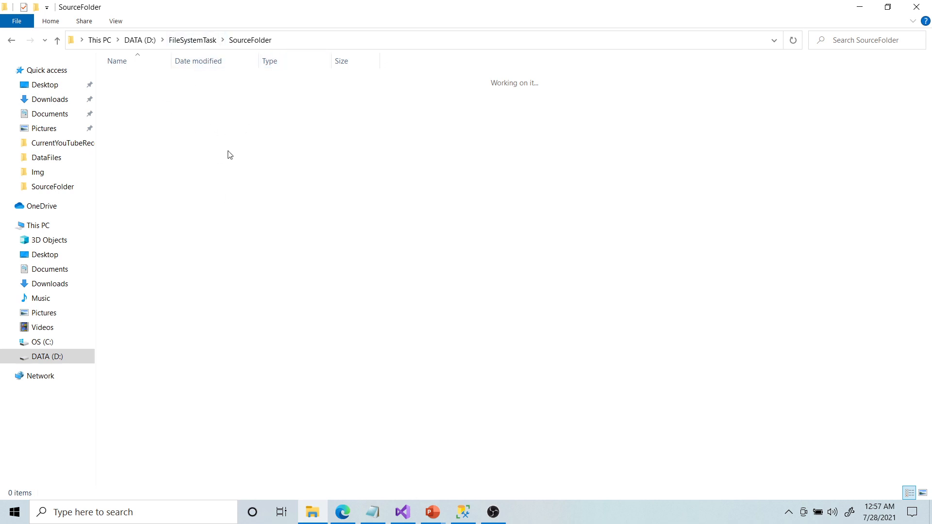
left_click(189, 41)
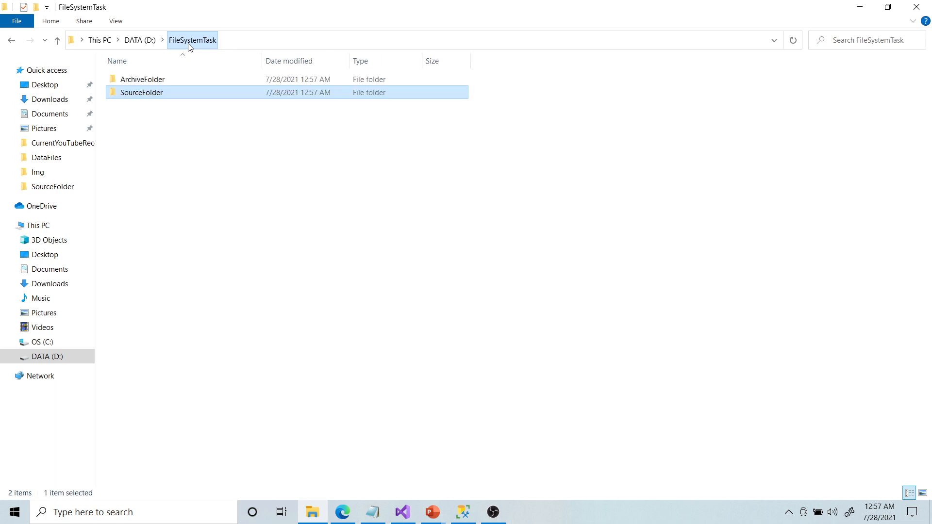
double_click(163, 82)
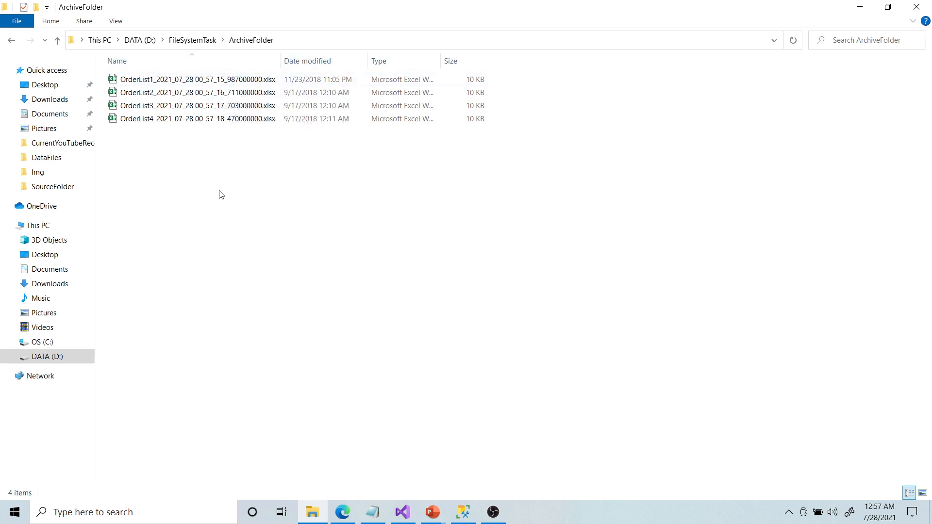
double_click(440, 62)
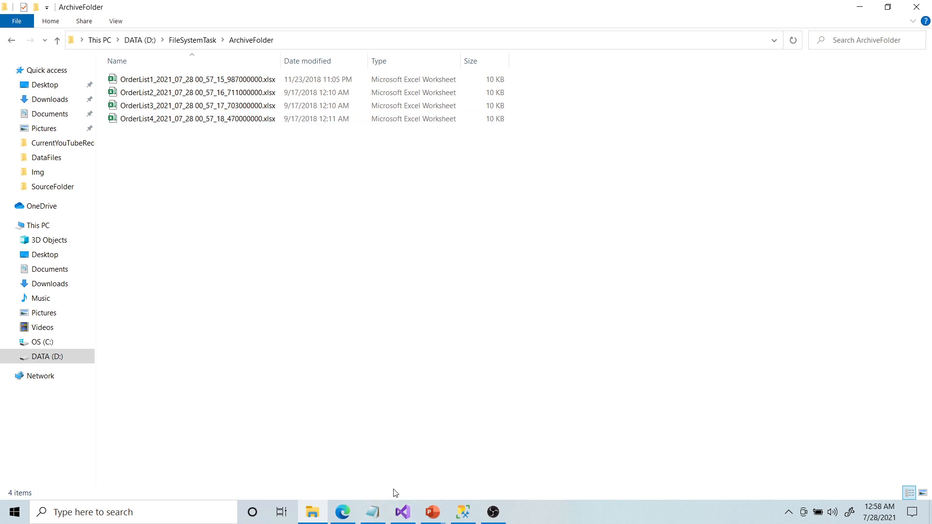
mouse_move(459, 513)
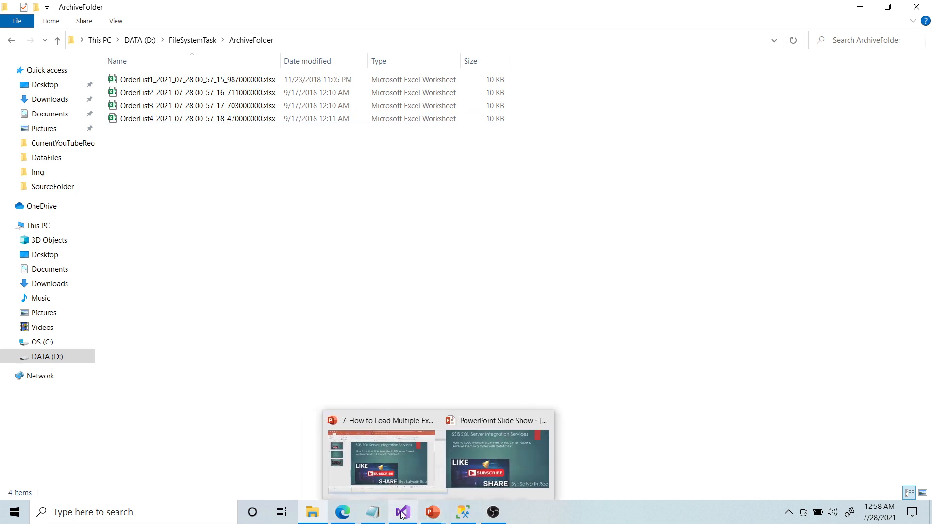
left_click(472, 465)
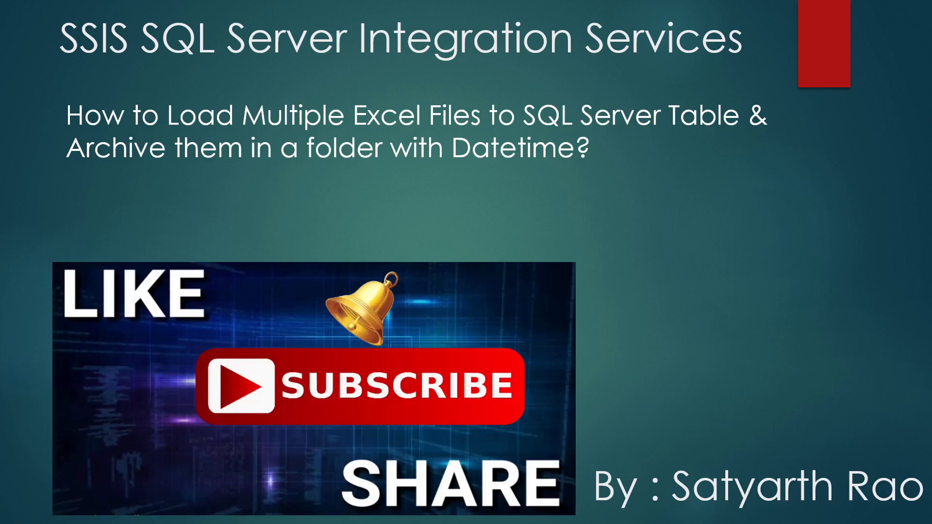
key("alt+Tab")
key("alt+Tab")
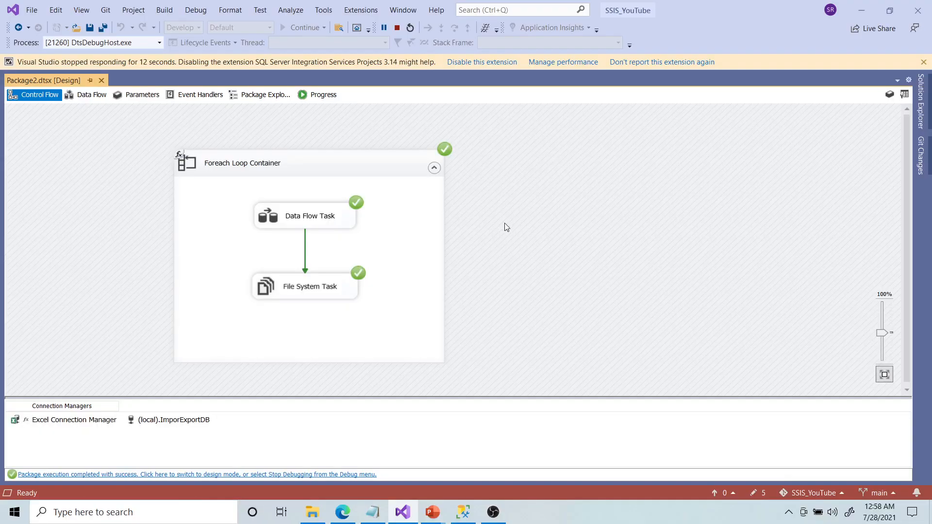
key("alt+Tab")
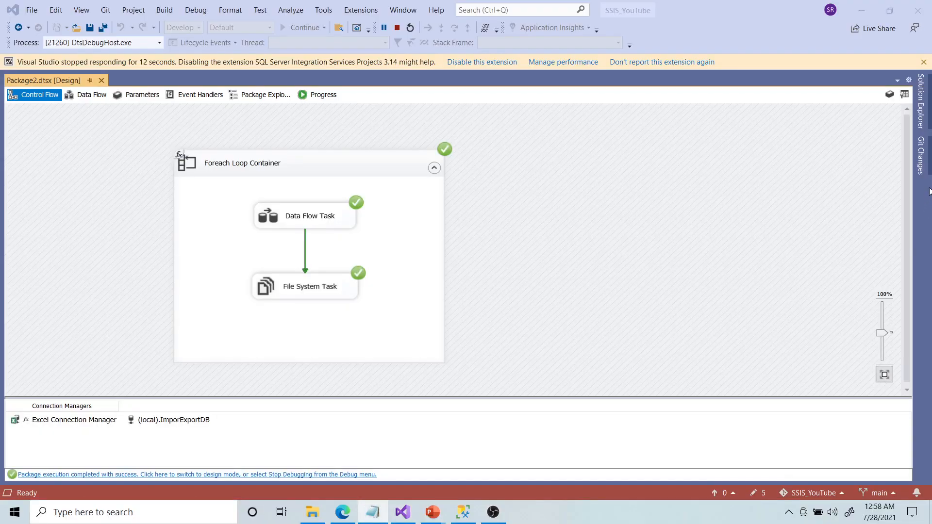